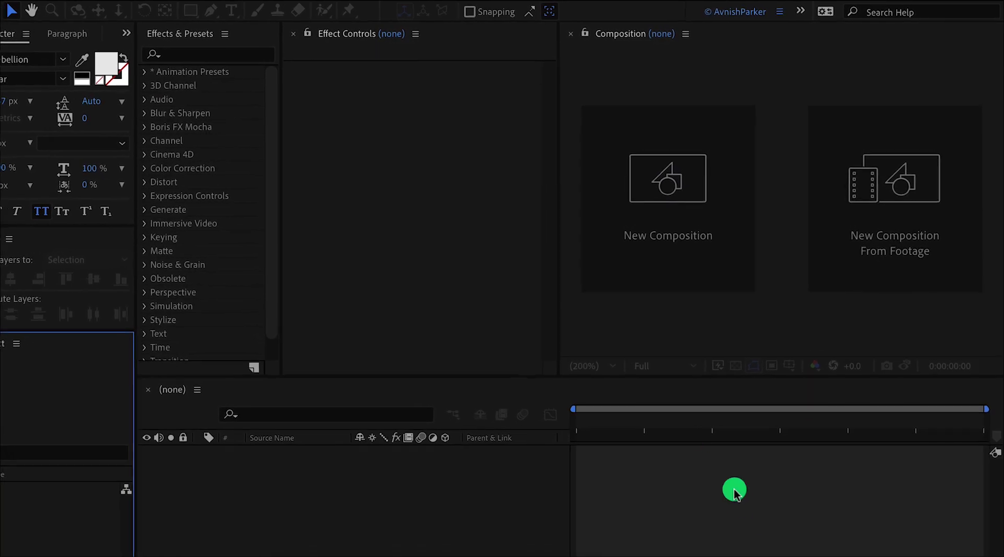
Create a 1920 x 1080 composition named Liquid_Text at 15 frames per second with a 10-second duration
left_click(674, 243)
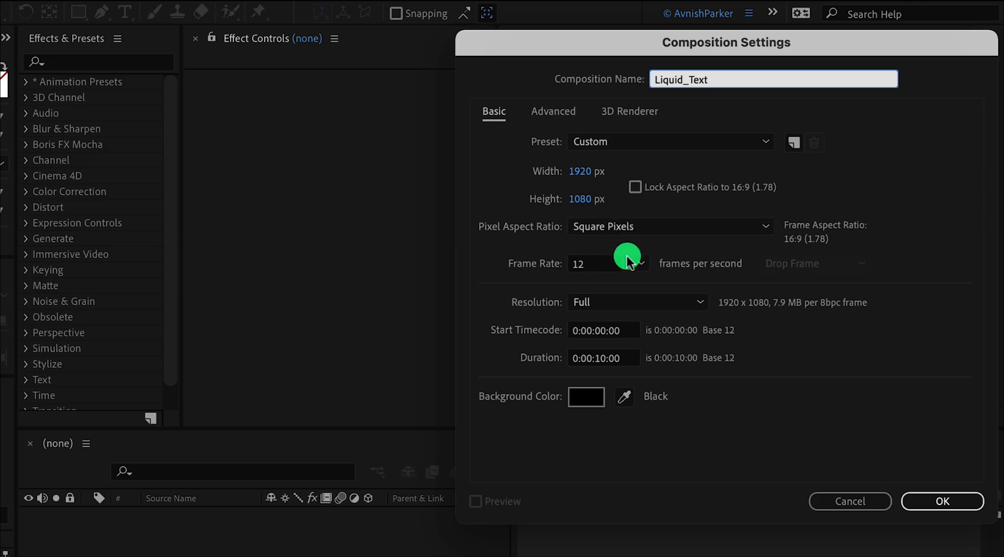
left_click(637, 266)
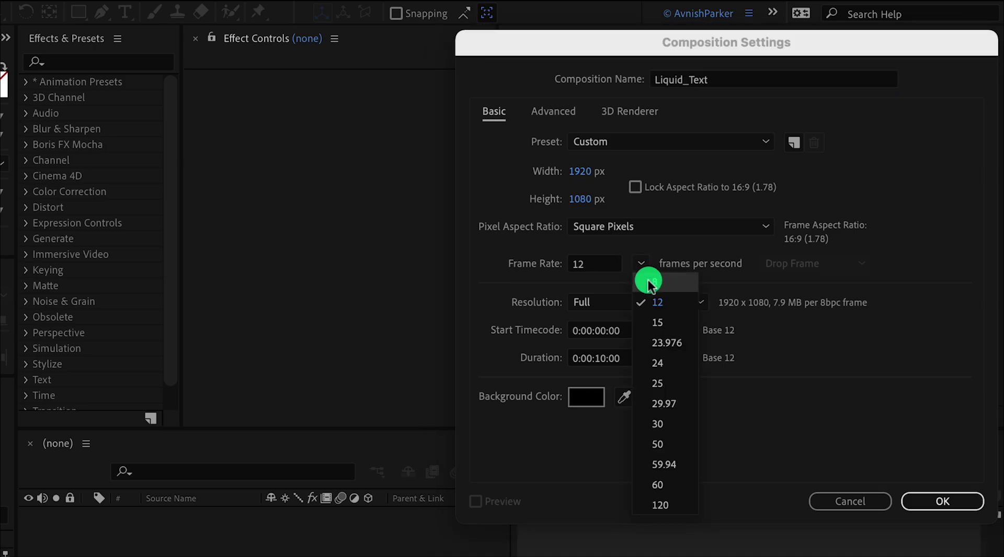
left_click(669, 321)
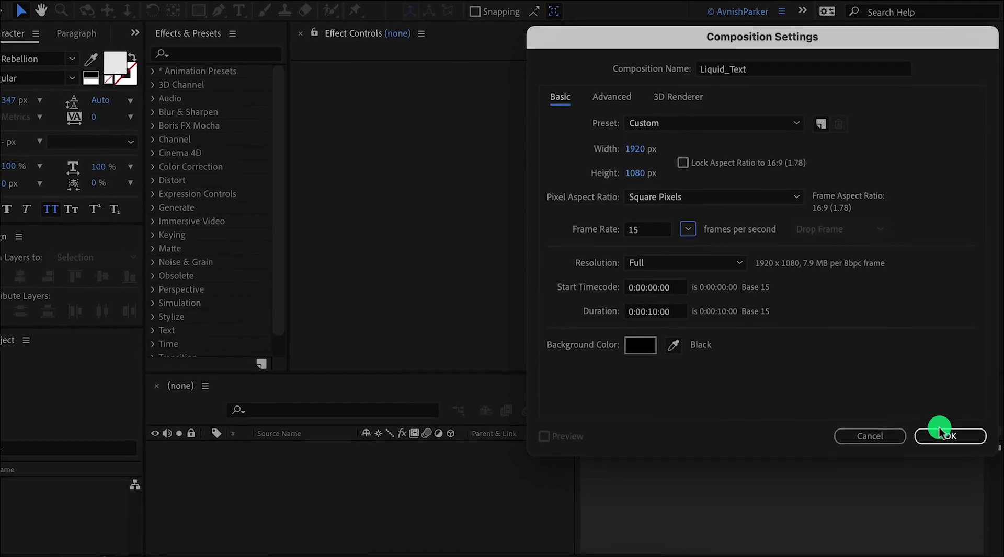
left_click(947, 462)
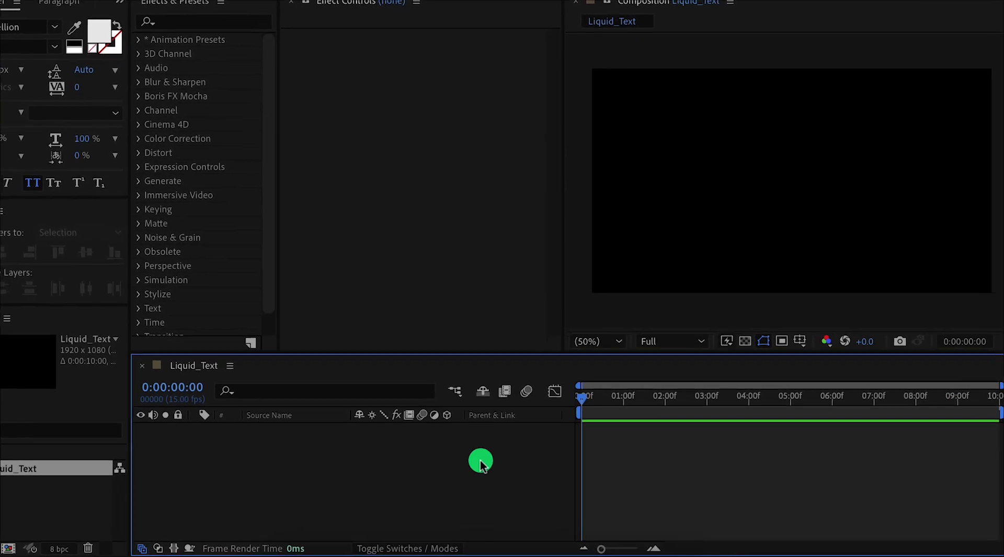
Add a comp-size solid layer named Background in purple 5E25CB
right_click(439, 463)
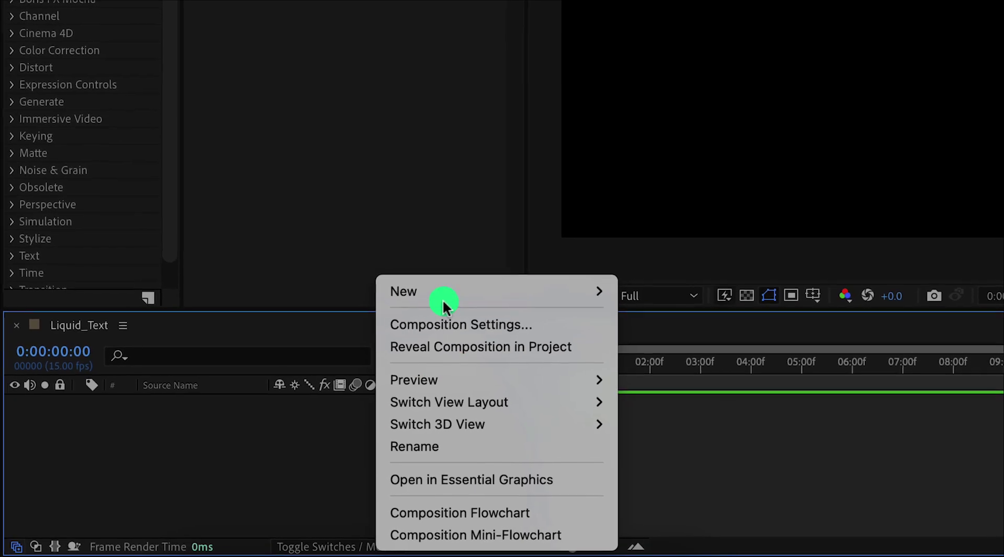
mouse_move(437, 291)
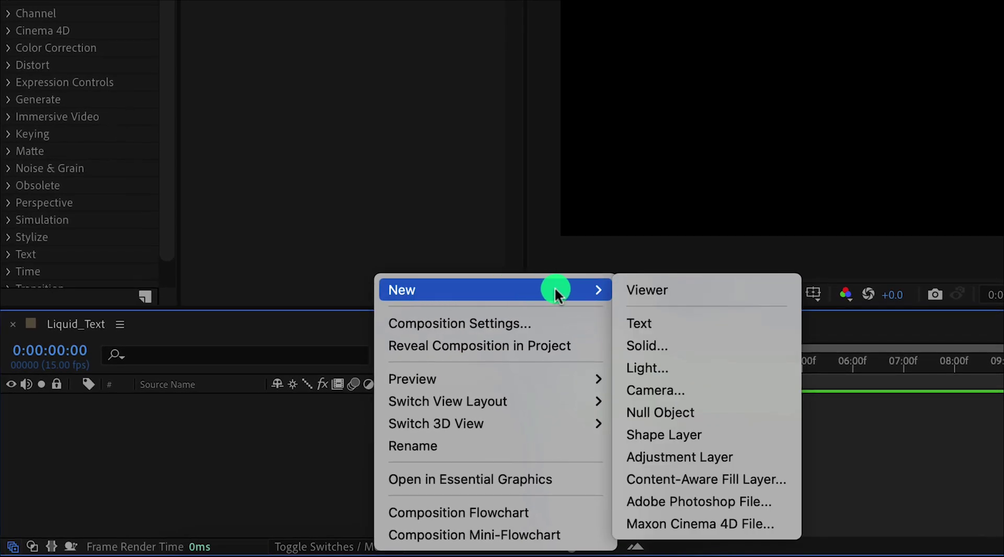
left_click(674, 347)
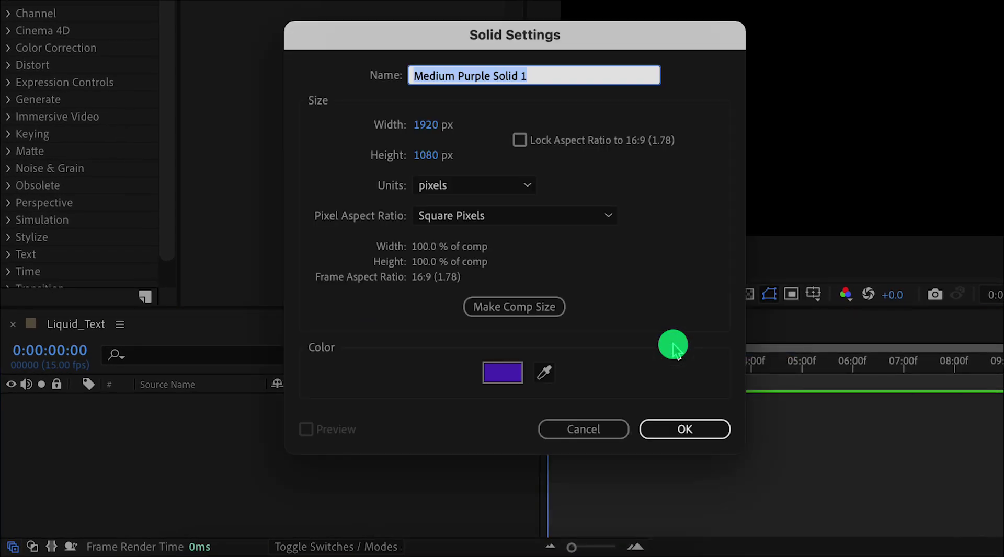
type("Background")
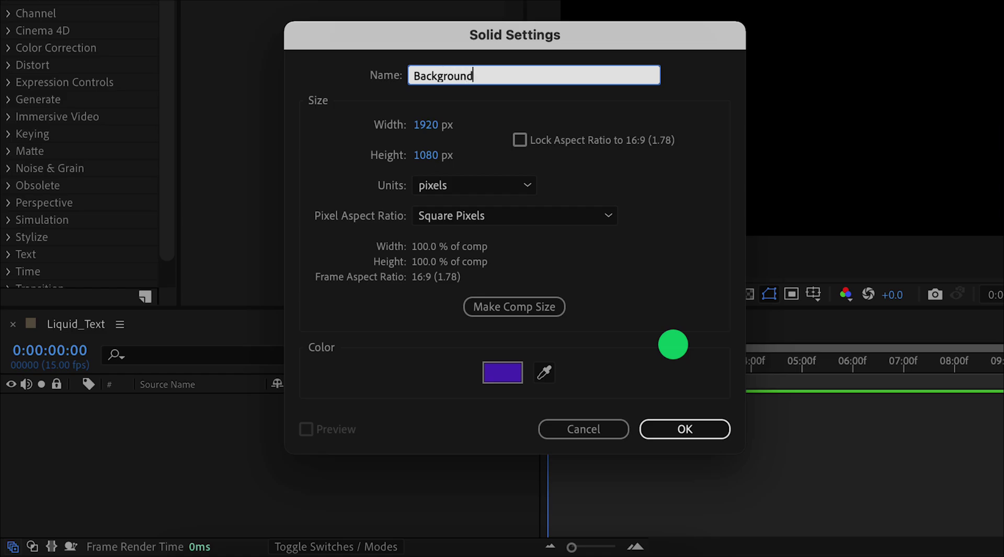
left_click(508, 373)
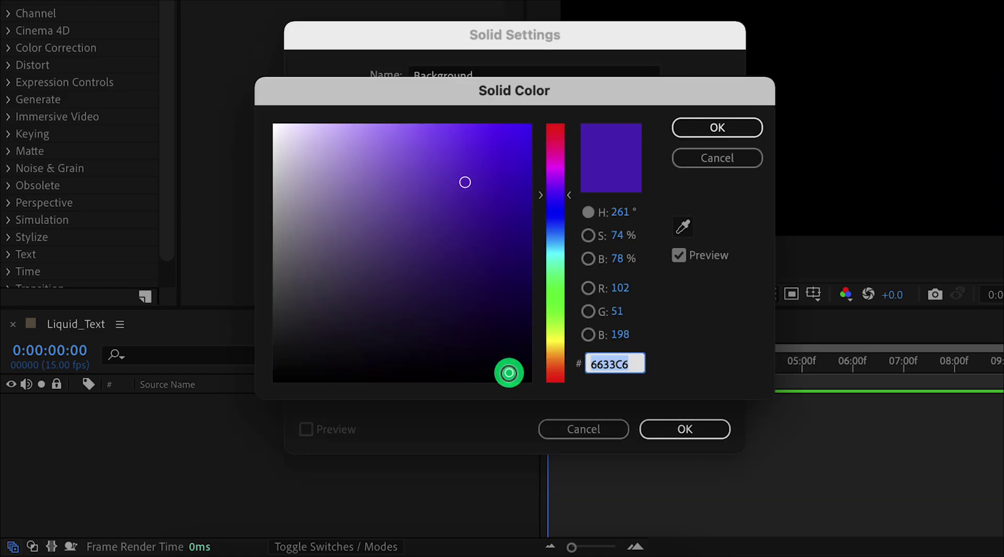
left_click(484, 177)
left_click(704, 135)
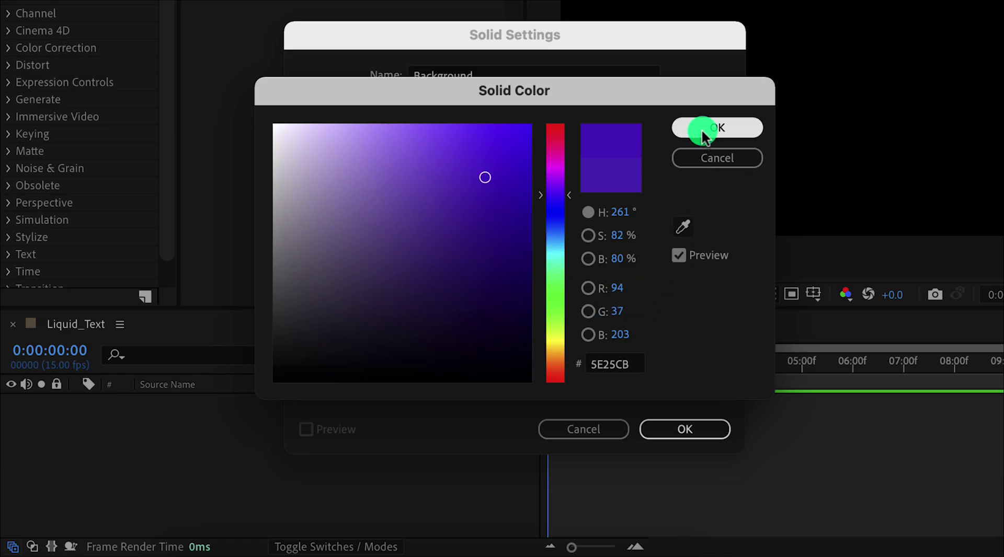
left_click(685, 428)
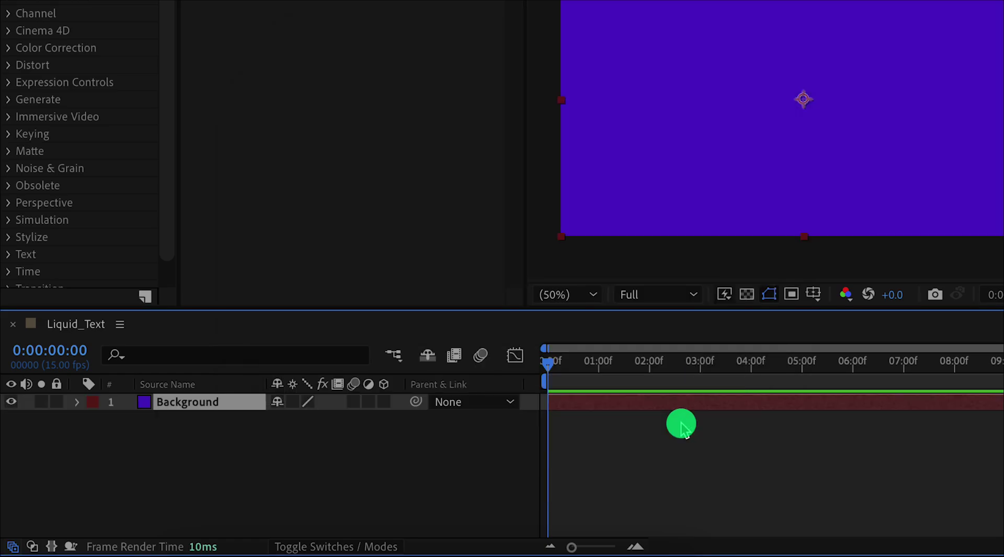
left_click(422, 446)
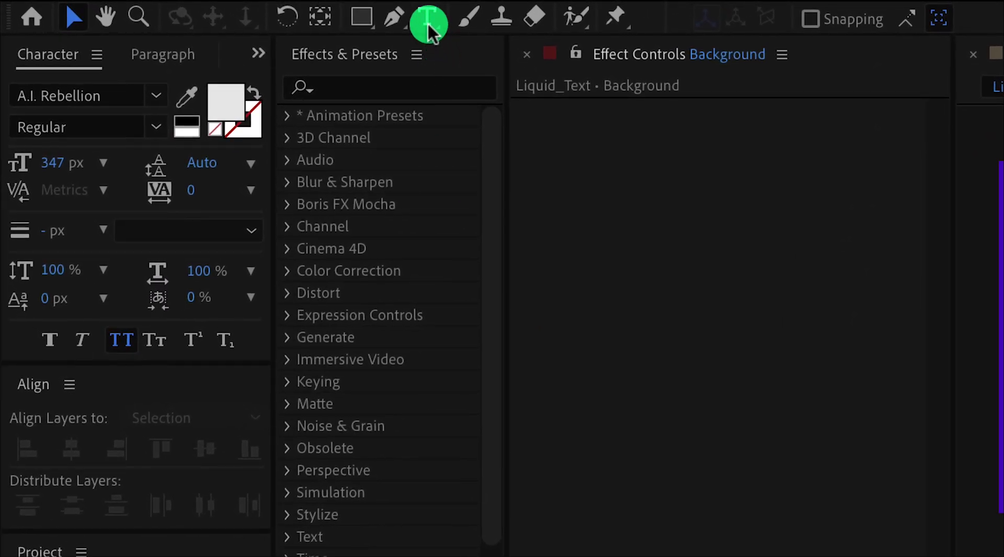
Activate the Type tool and set the font to Montserrat Bold
left_click(428, 22)
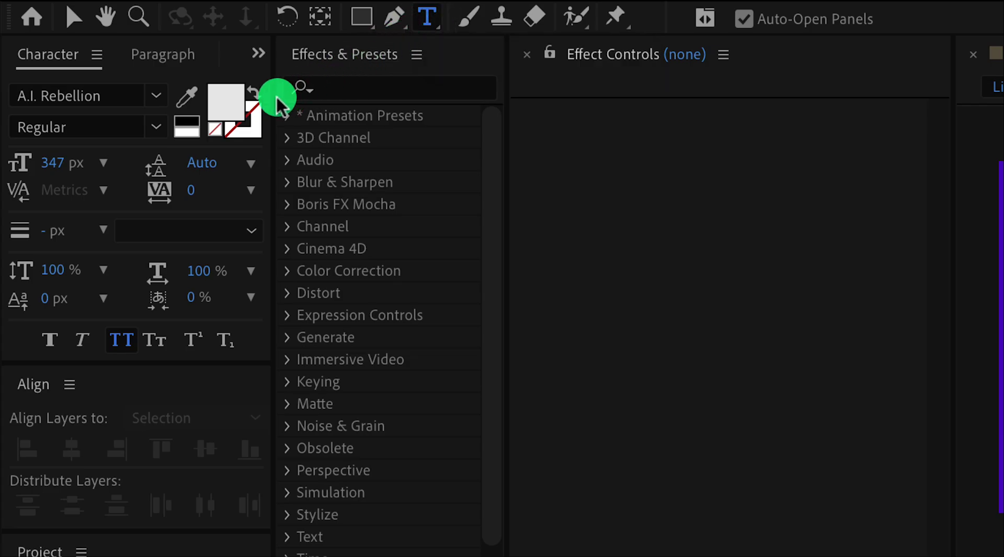
left_click(124, 94)
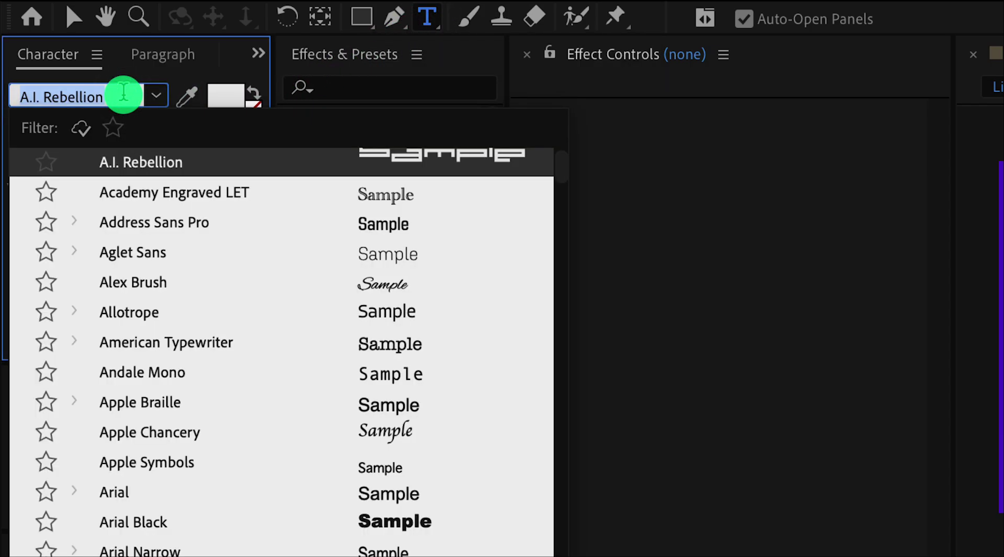
type("mont")
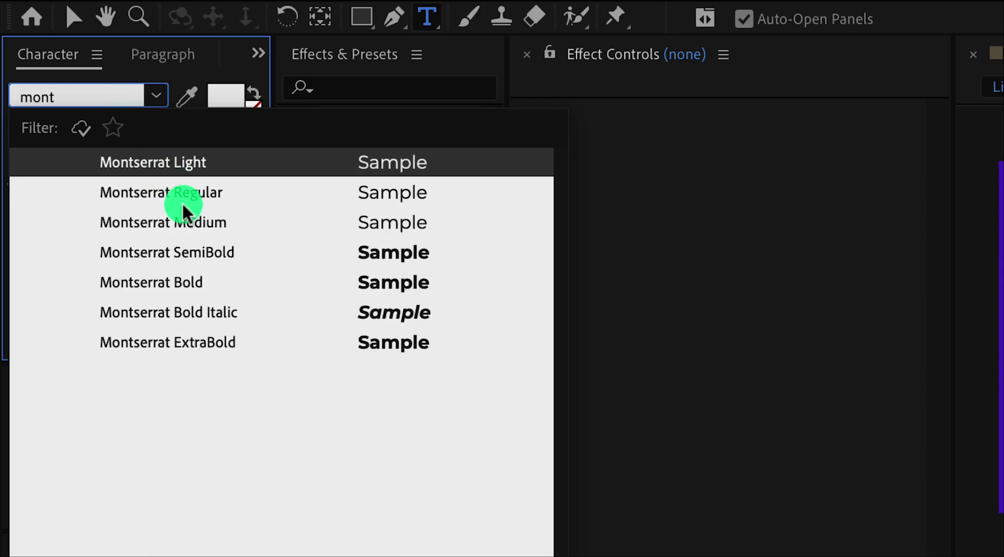
left_click(190, 285)
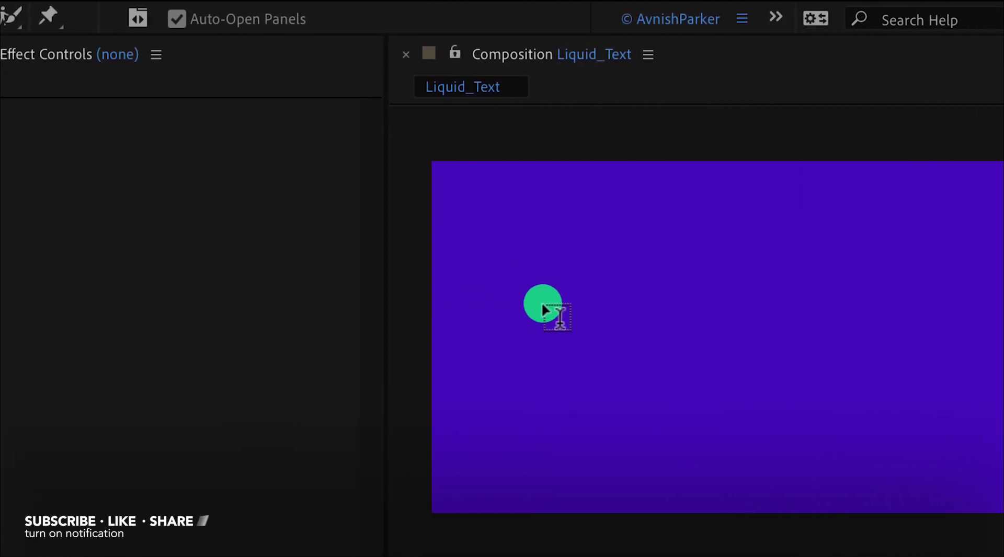
Create a text layer containing only the letter "o" and turn off All Caps so it is lowercase
left_click(550, 338)
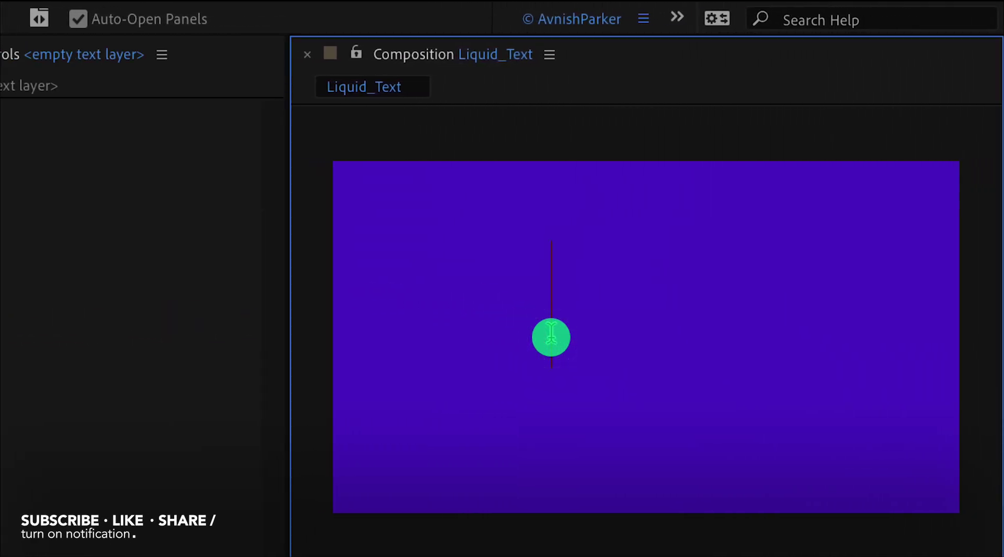
type("O")
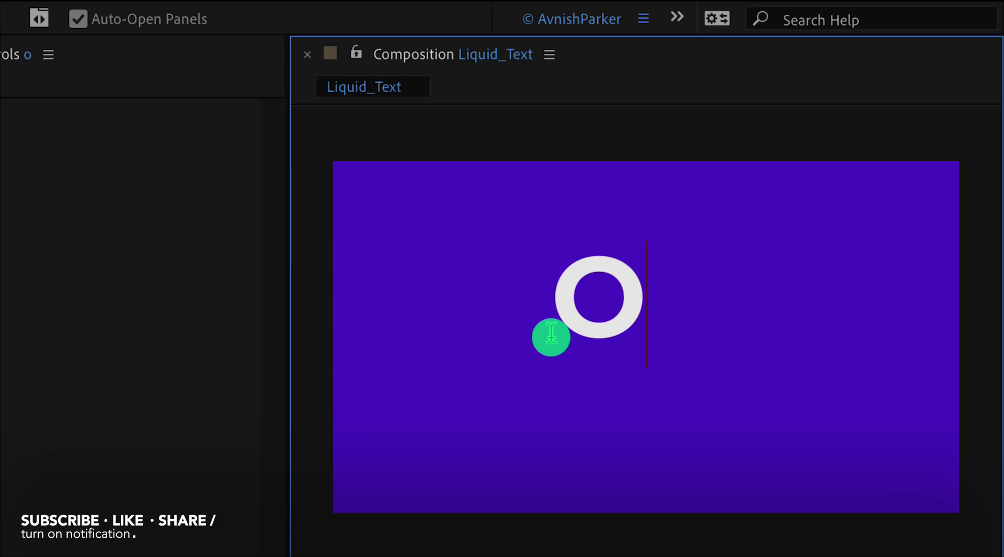
type("K")
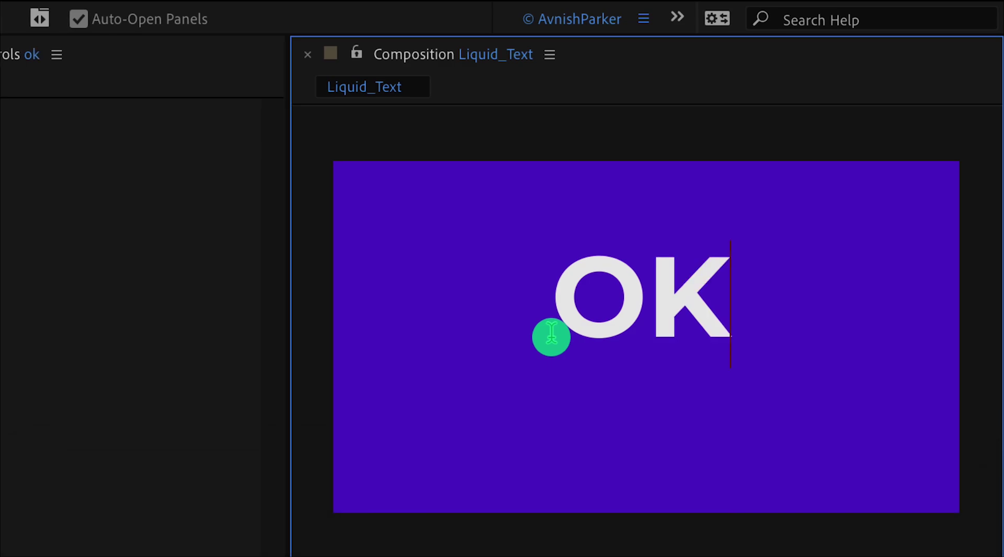
key("Left")
key("Delete")
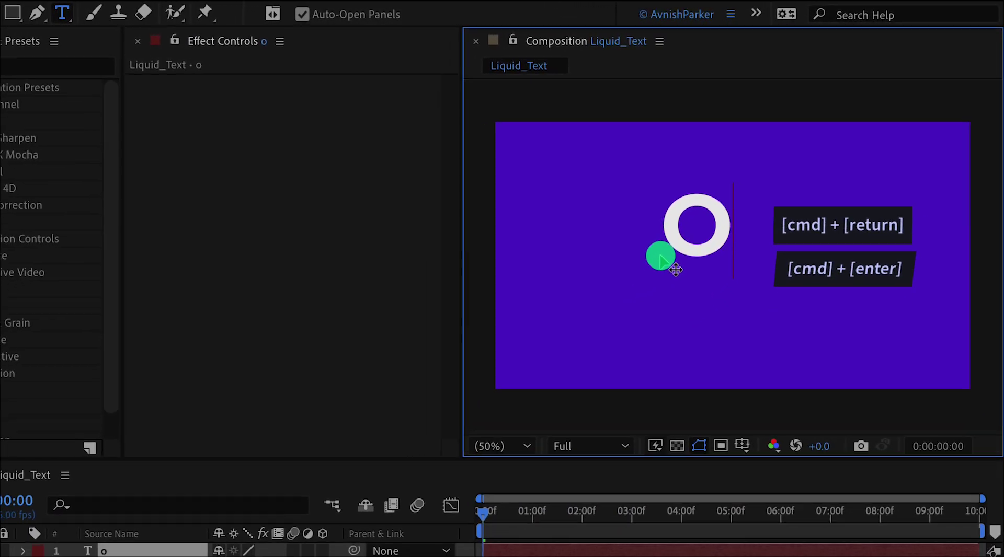
key("super+Return")
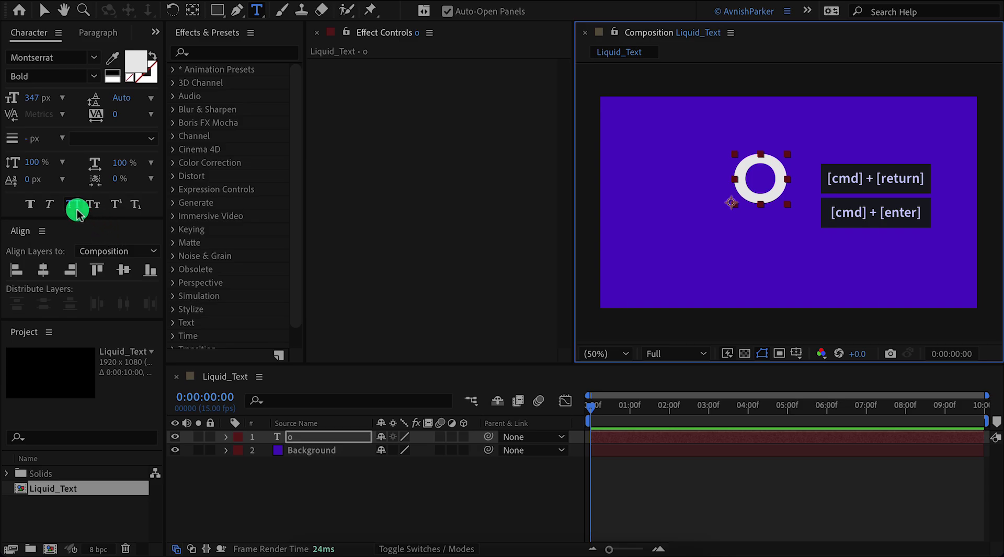
left_click(74, 206)
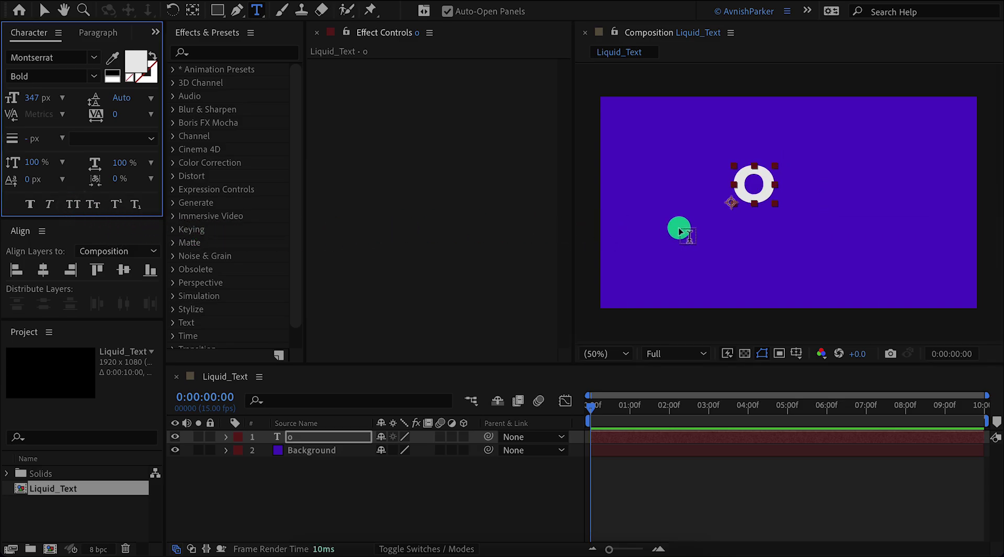
Create a second, separate text layer containing the lowercase letter "k"
left_click(696, 233)
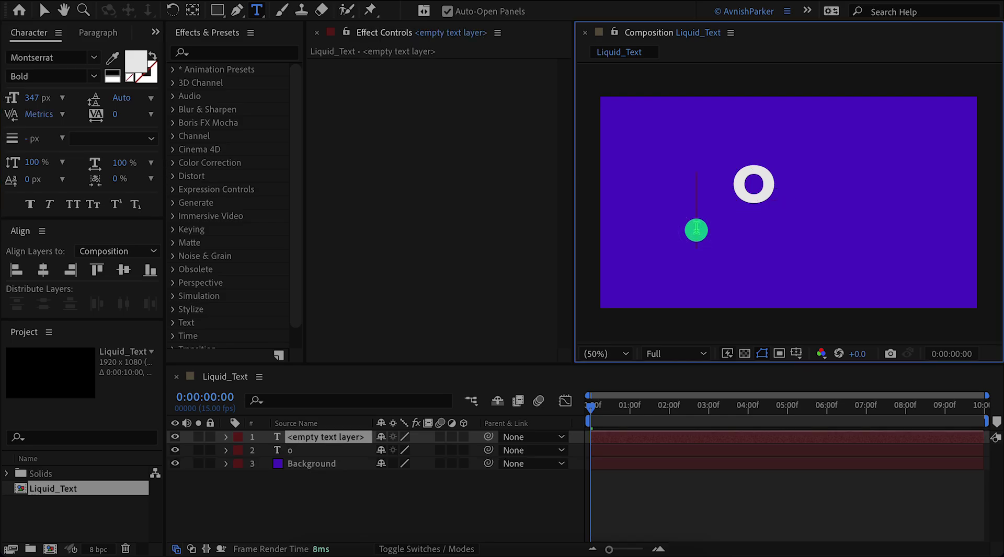
type("k")
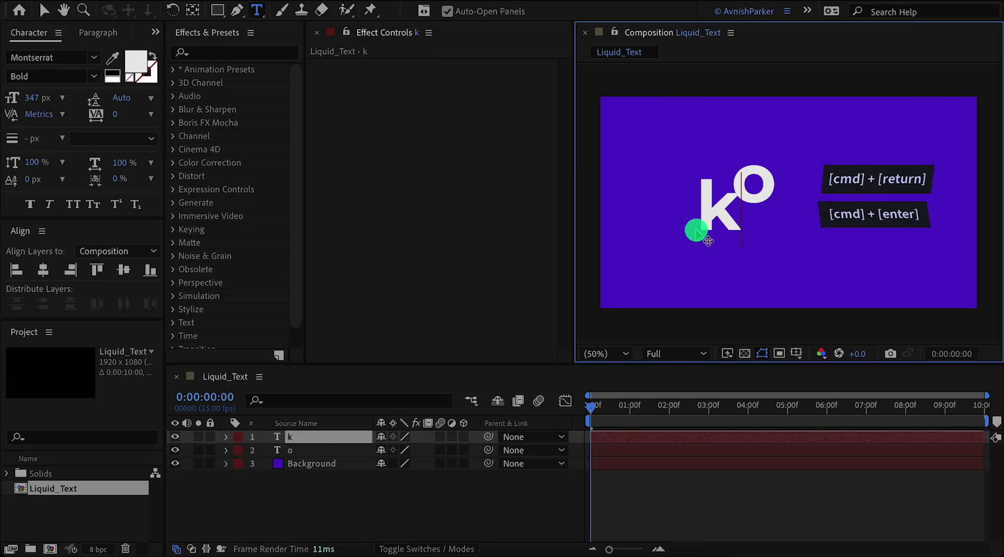
key("super+Return")
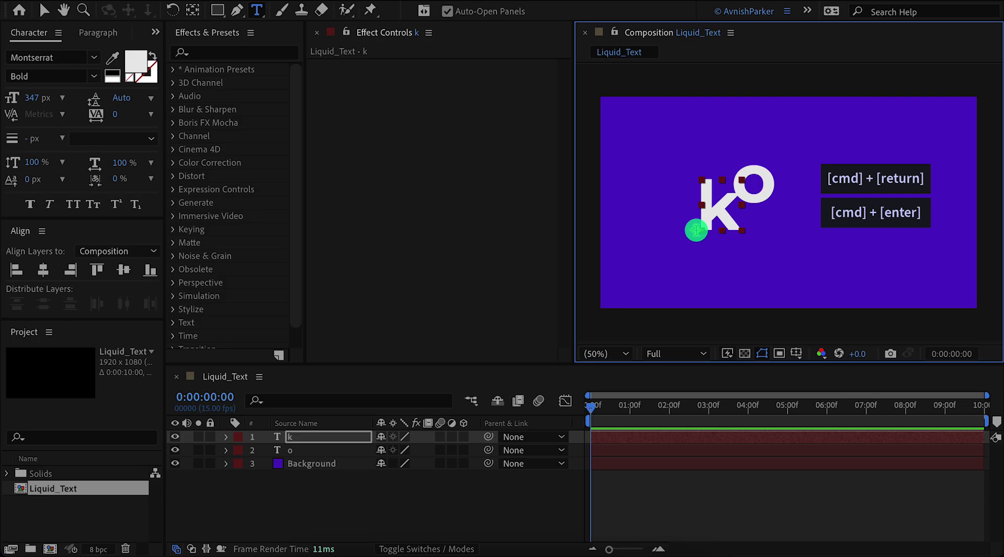
Centre the k layer and the o layer horizontally and vertically in the composition
key("v")
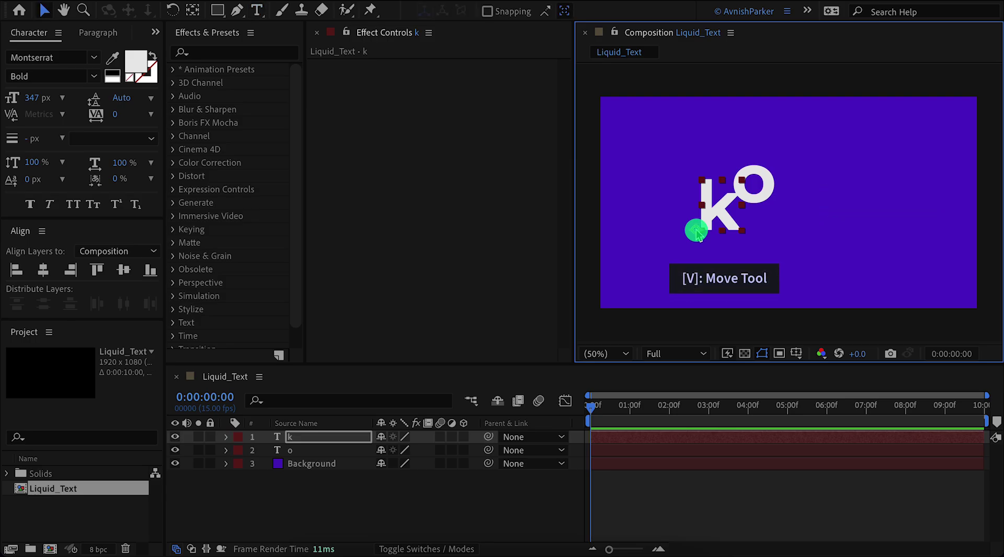
left_click_drag(282, 469, 286, 460)
left_click(48, 270)
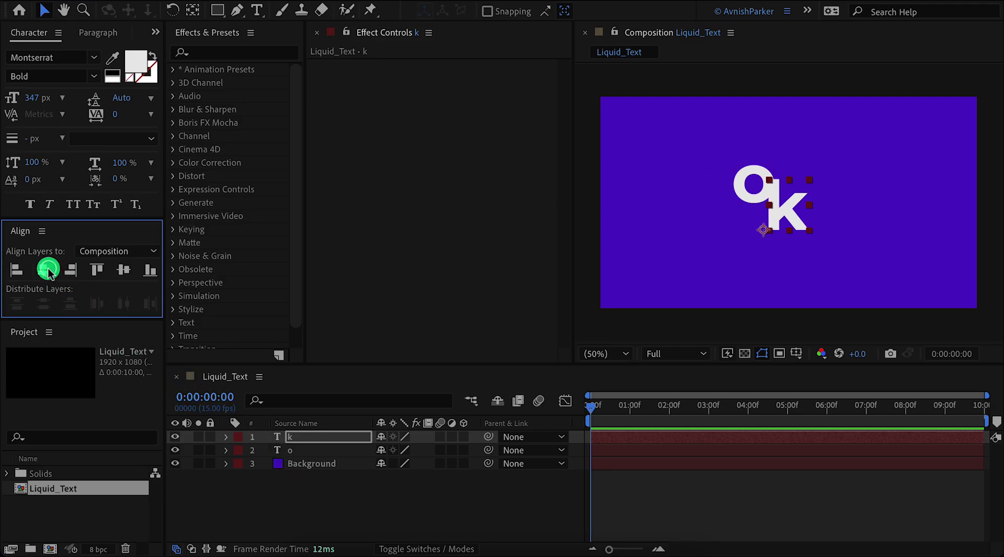
left_click(120, 271)
left_click(294, 439)
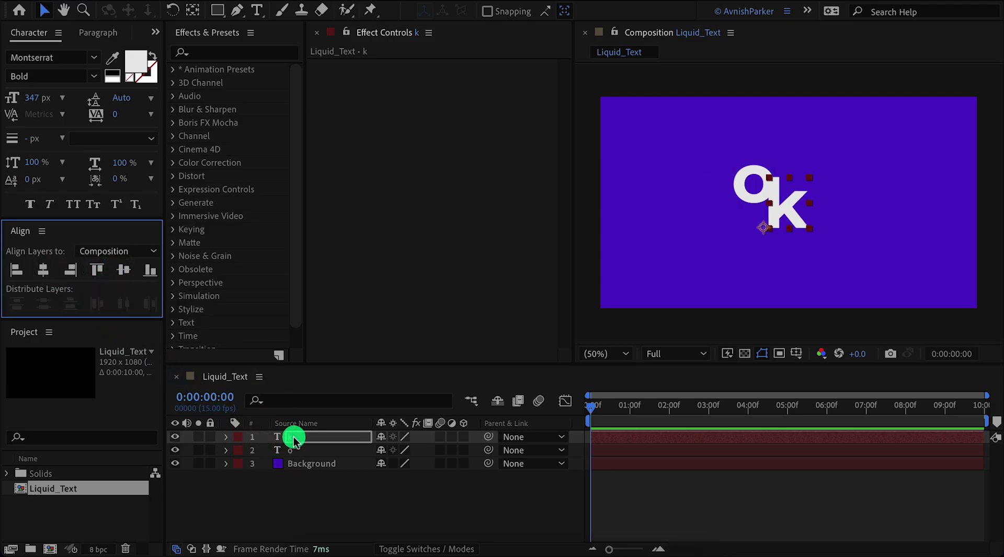
left_click(289, 452)
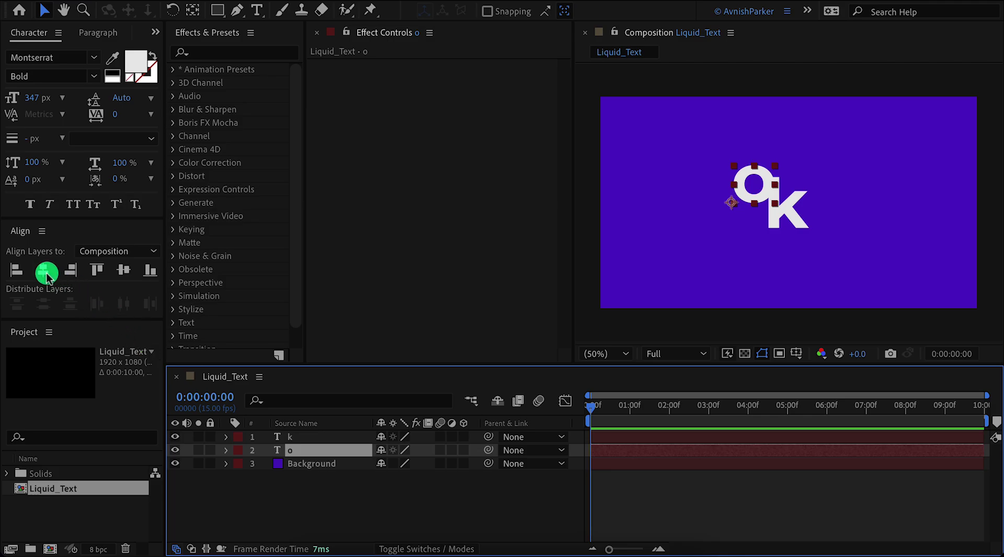
left_click(47, 274)
left_click(120, 276)
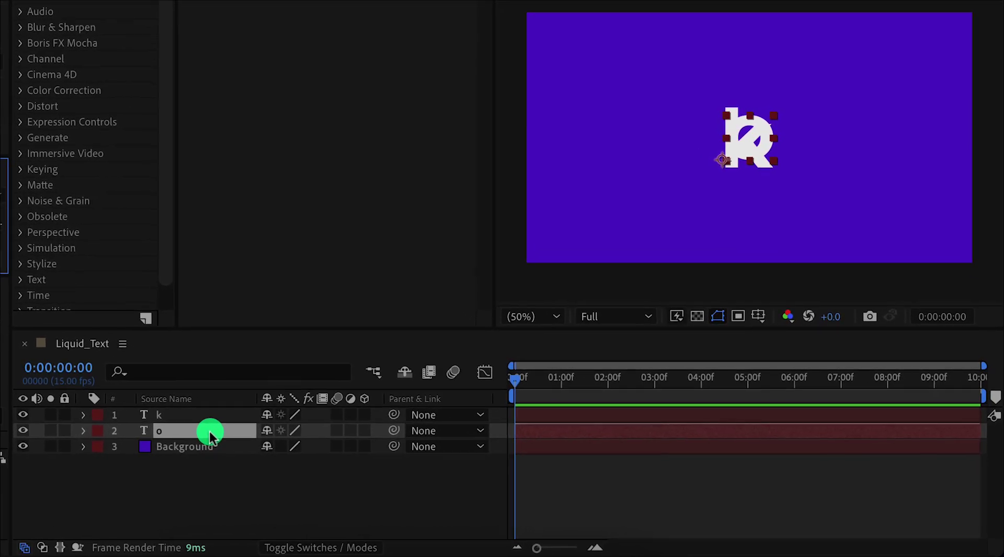
Nudge the o layer left in large increments to separate it from the k
key("shift+Left")
key("shift+Left")
key("shift+Left")
key("shift+Left")
key("shift+Left")
key("shift+Left")
key("shift+Left")
key("shift+Left")
key("shift+Left")
key("shift+Left")
Place the k just right of the o and raise it until both letters share the same baseline
left_click(204, 416)
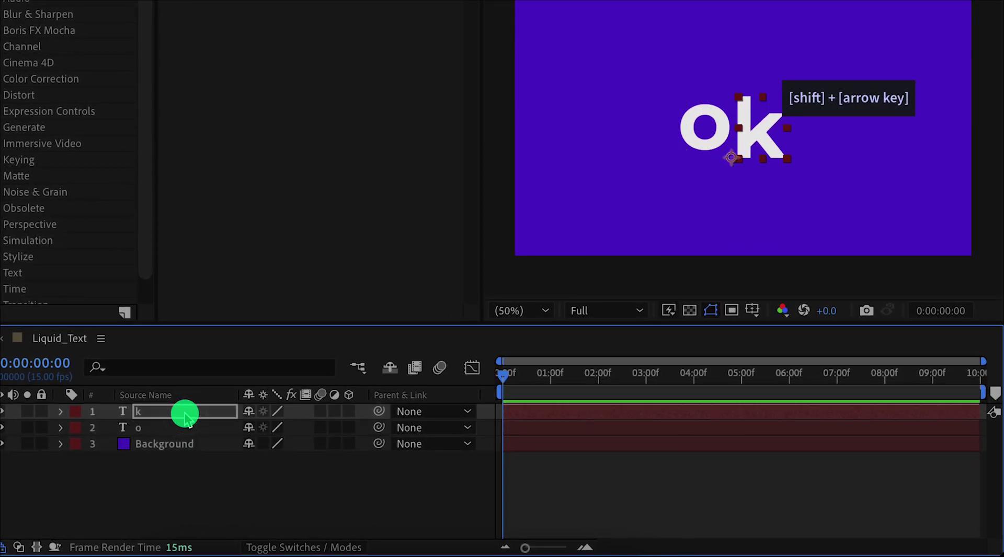
key("shift+Up")
key("shift+Up")
key("shift+Up")
key("shift+Up")
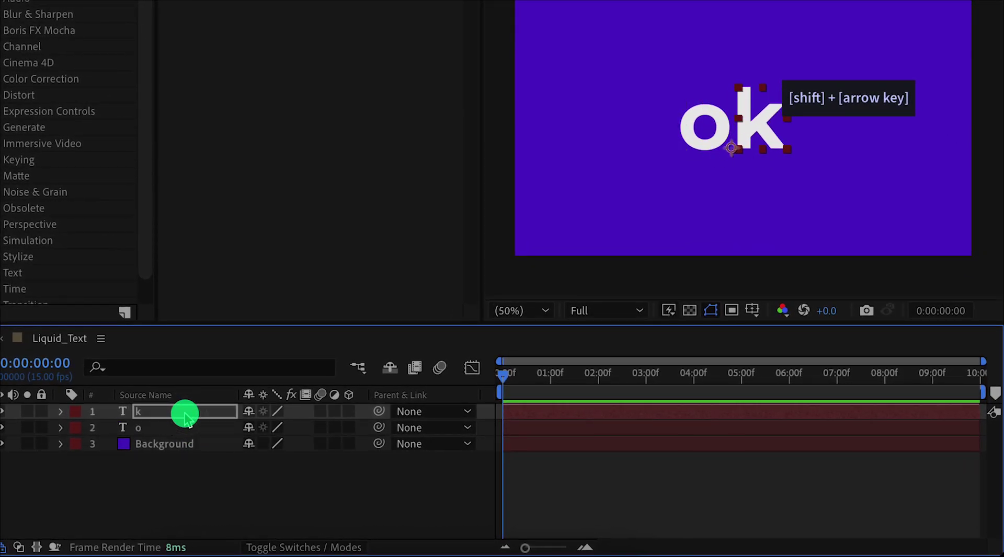
Shift the k and o layers together right and down to centre the word in the composition
left_click(142, 430, "shift")
key("shift+Right")
key("shift+Right")
key("shift+Right")
key("shift+Right")
key("shift+Down")
key("shift+Down")
key("shift+Down")
key("shift+Down")
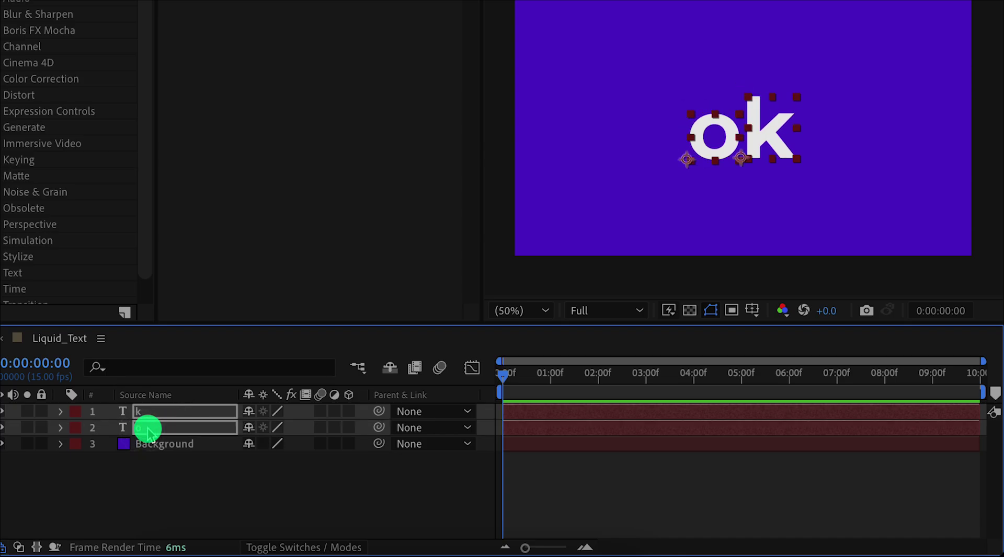
left_click(195, 470)
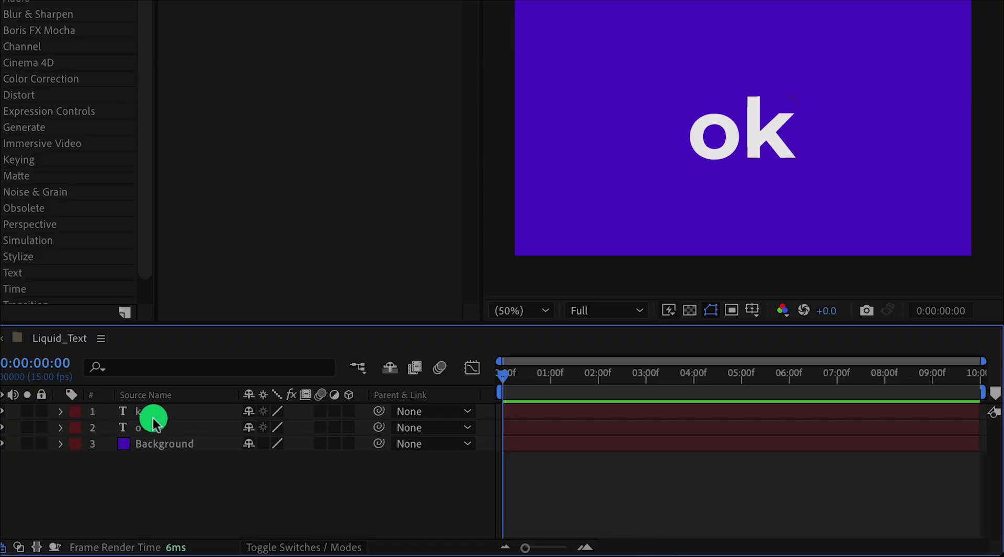
Enable Position keyframing on both the k and o layers at 0 seconds
left_click(147, 417)
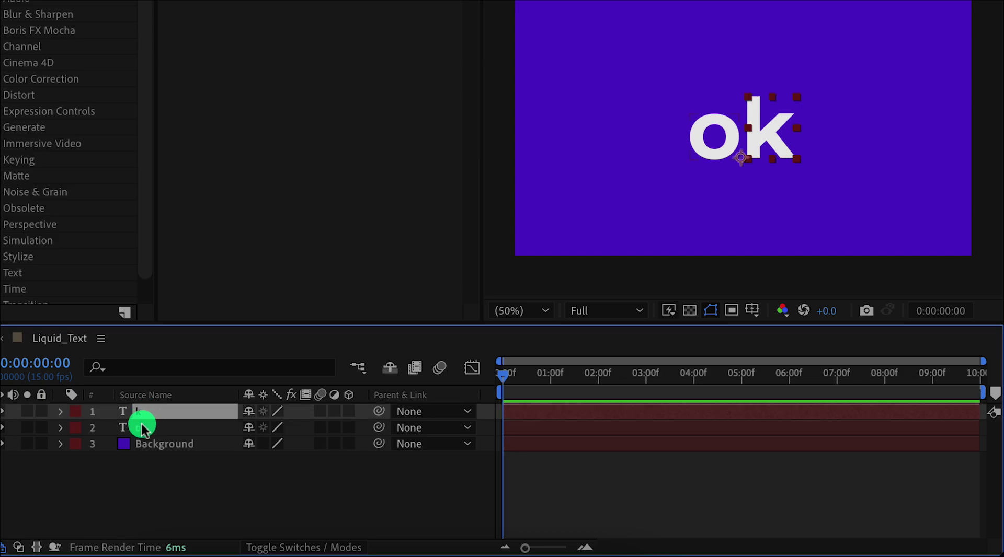
left_click(142, 428, "shift")
key("p")
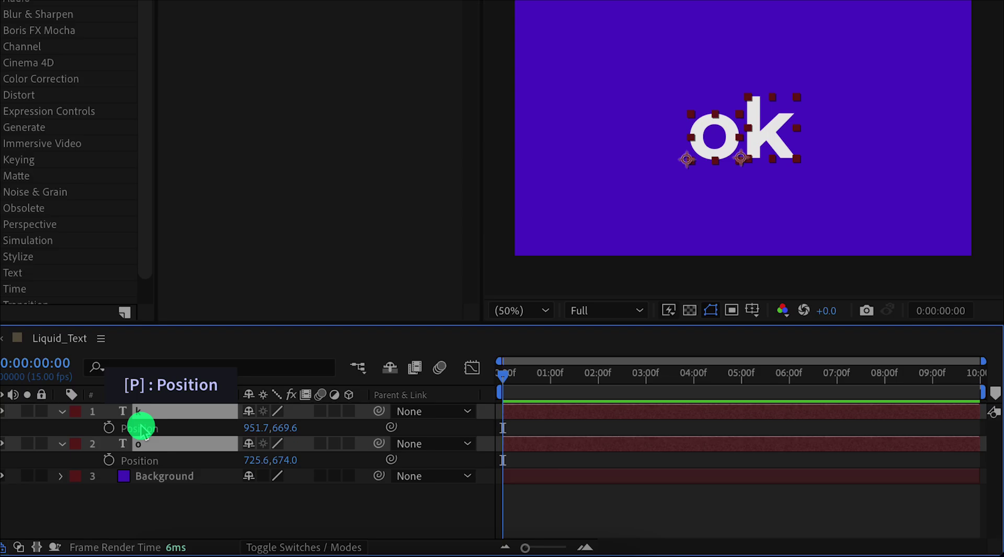
left_click(108, 428)
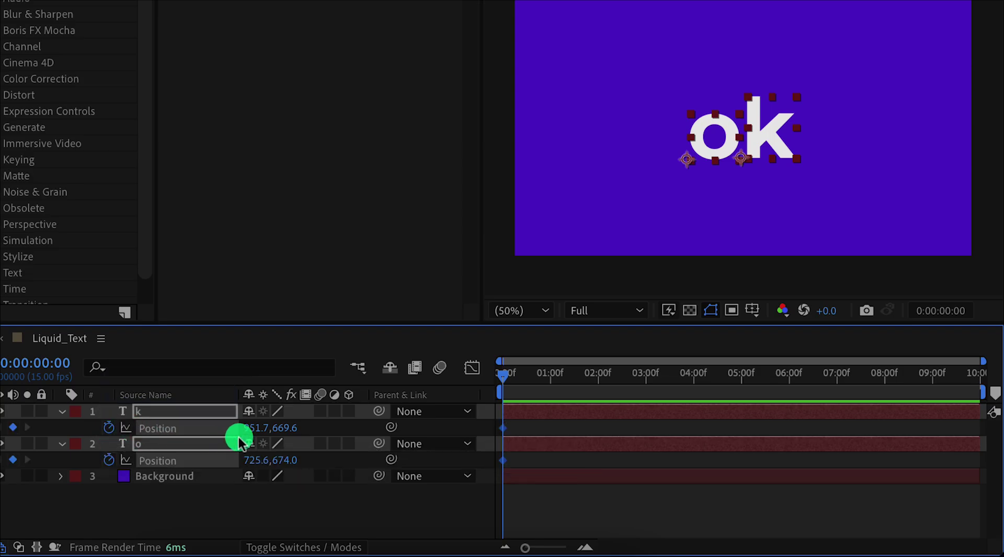
left_click(315, 431)
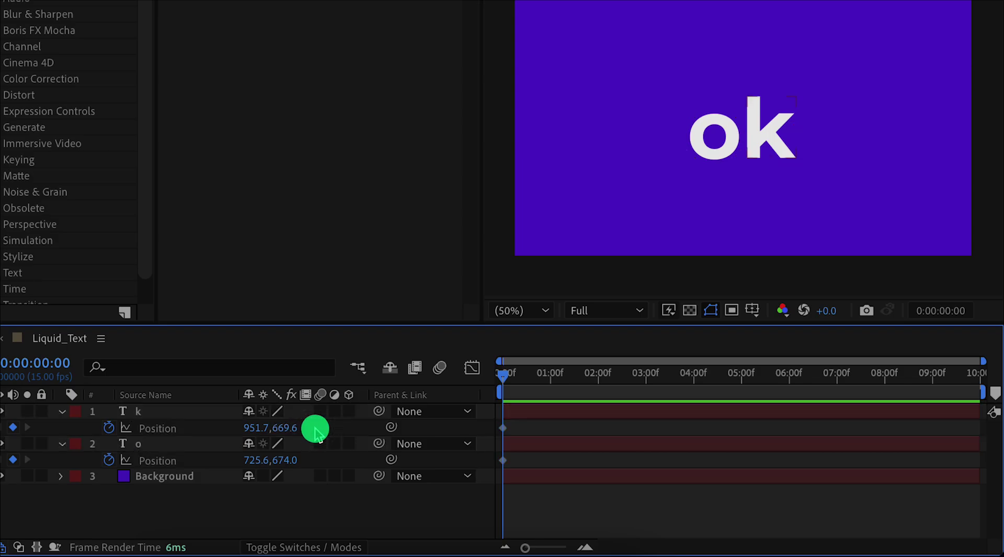
Move the k layer left to Position 911.7, 669.6 at 0 seconds so it overlaps the o
left_click(206, 413)
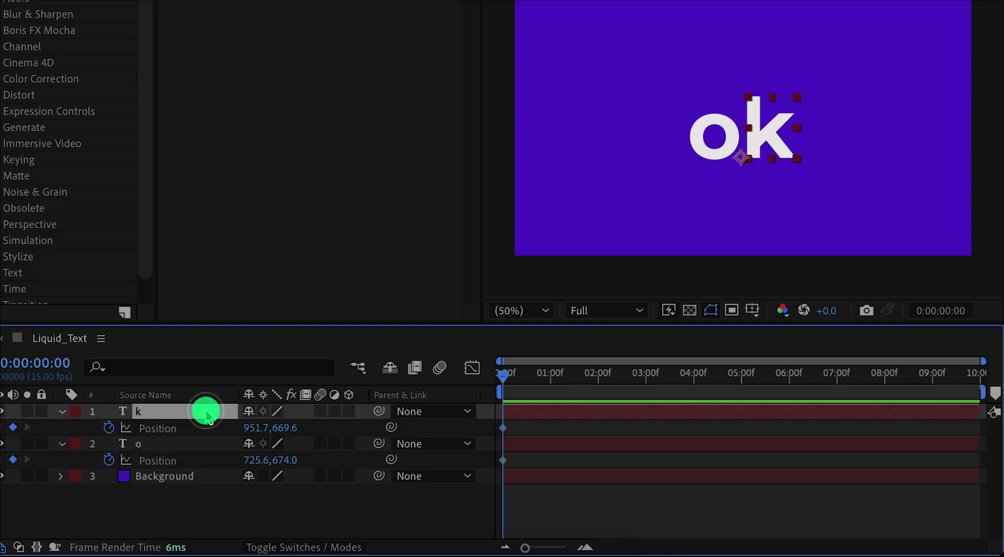
key("shift+Left")
key("shift+Left")
key("shift+Left")
key("shift+Left")
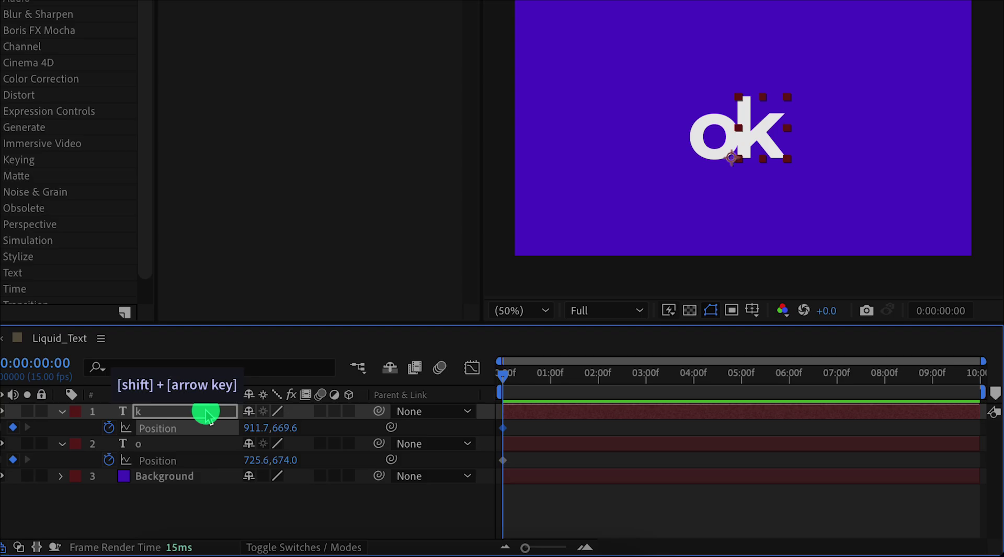
Move the o layer right into the k, to Position 769.6, 674.0 at 0 seconds
left_click(194, 444)
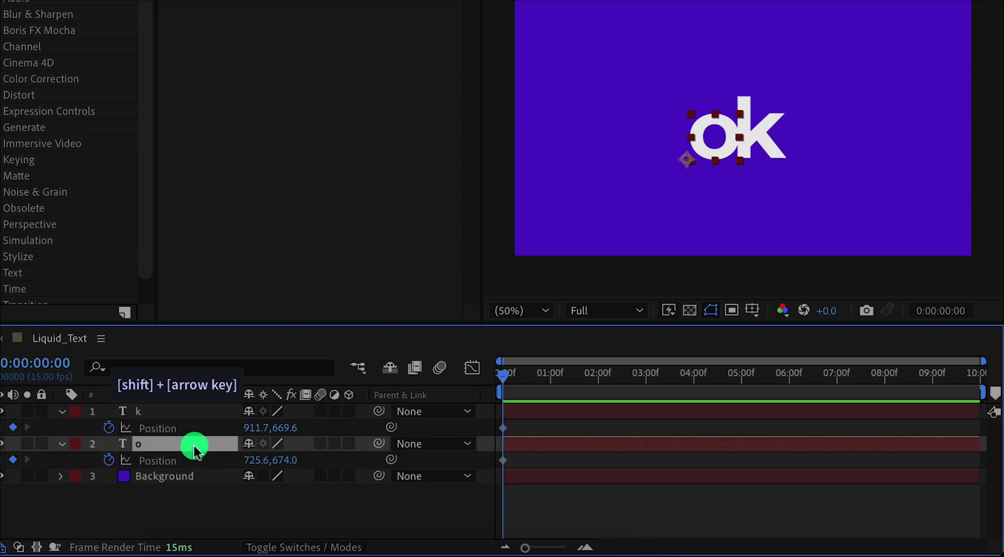
key("shift+Right")
key("shift+Right")
key("shift+Right")
key("shift+Right")
key("Right")
key("Right")
key("Right")
key("Right")
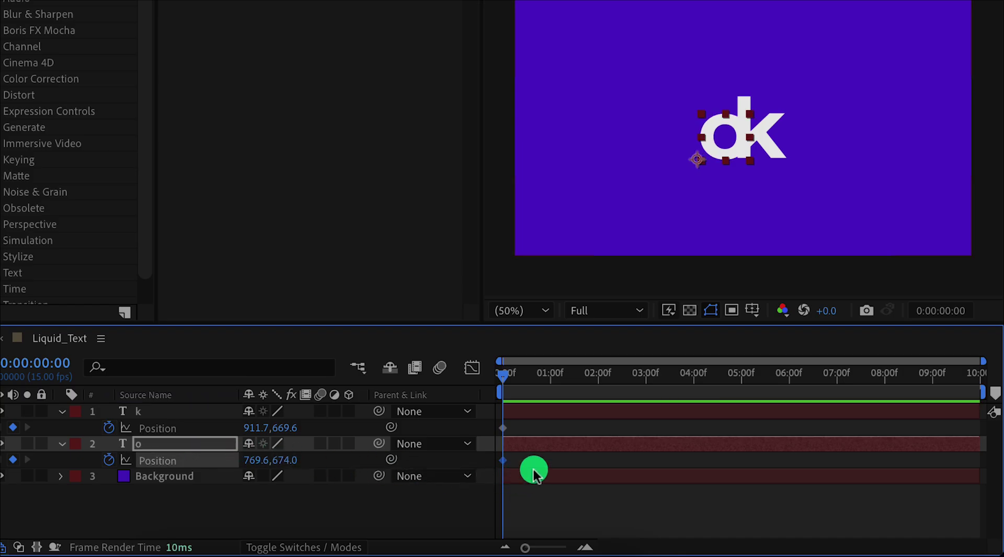
At 1 second, move the o layer left to Position 689.6, 674.0 to keyframe its separation
left_click(553, 380)
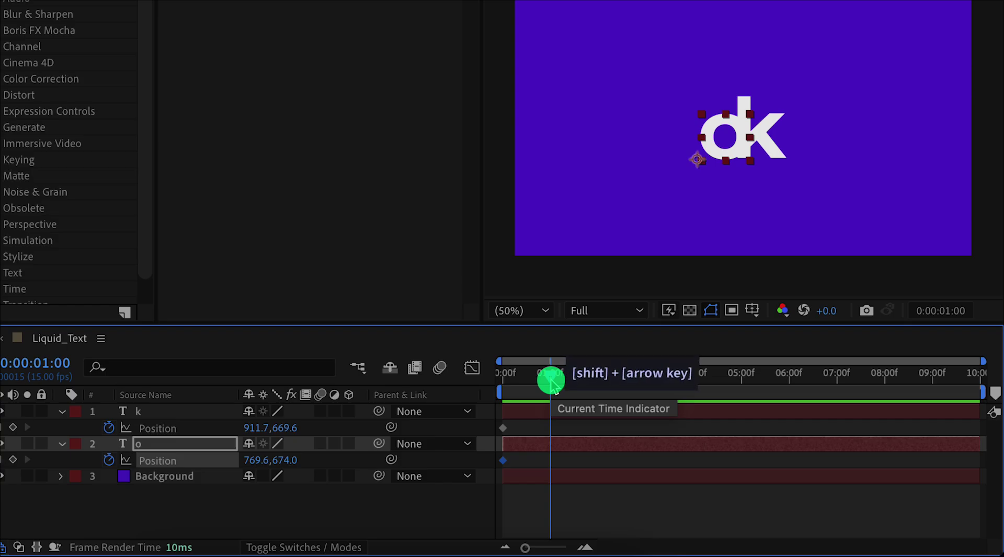
key("shift+Left")
key("shift+Left")
key("shift+Left")
key("shift+Left")
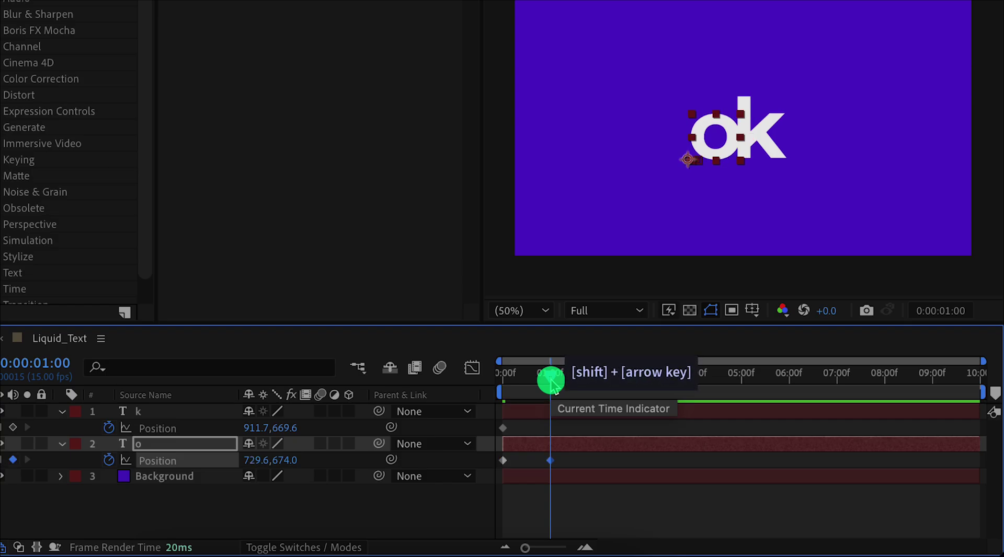
key("shift+Left")
key("shift+Left")
key("shift+Left")
key("shift+Left")
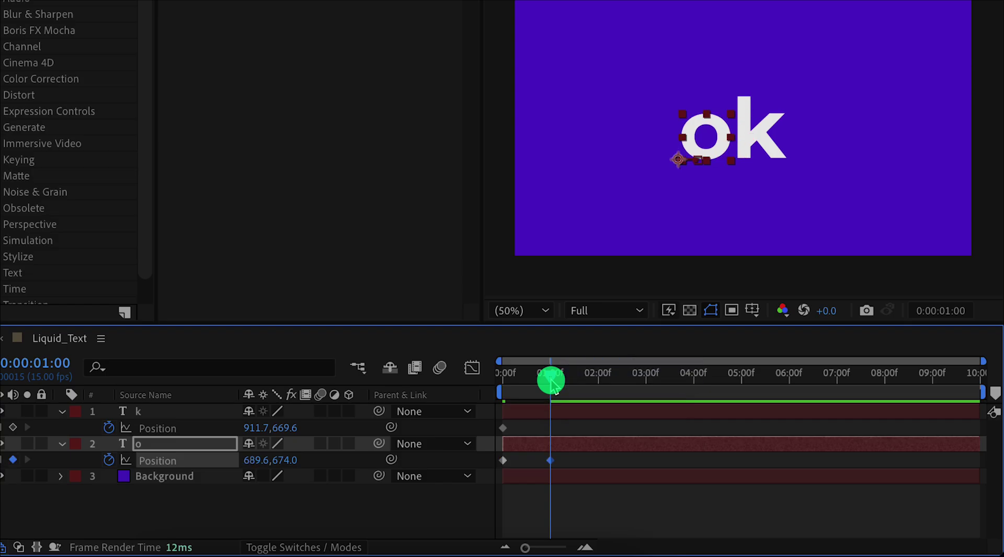
Move the k layer right to Position 991.7, 669.6 at 1 second, away from the o
left_click(215, 413)
key("shift+Right")
key("shift+Right")
key("shift+Right")
key("shift+Right")
key("shift+Right")
key("shift+Right")
key("shift+Right")
key("shift+Right")
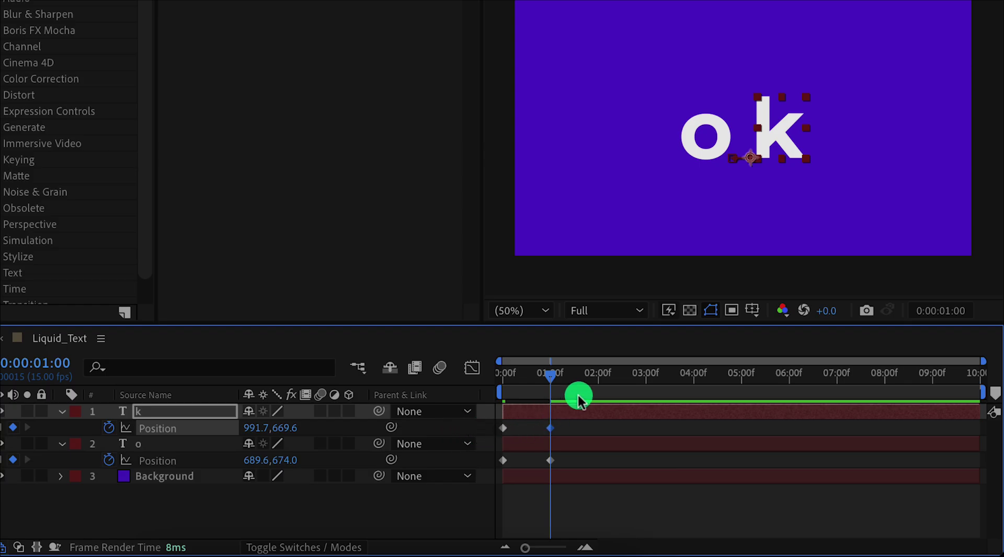
Add Position keyframes at 2 seconds on both the k and o layers to hold the letters apart
left_click(598, 380)
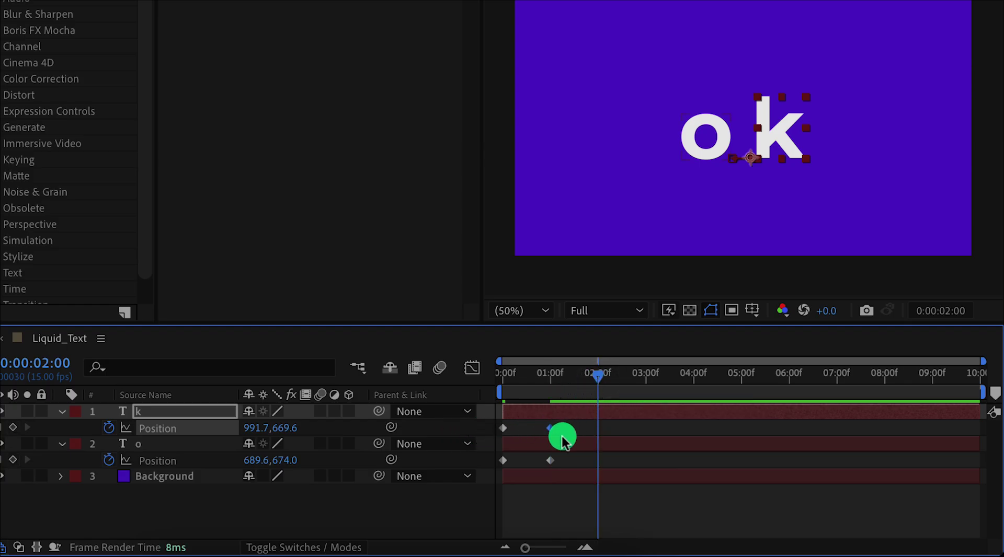
left_click(13, 429)
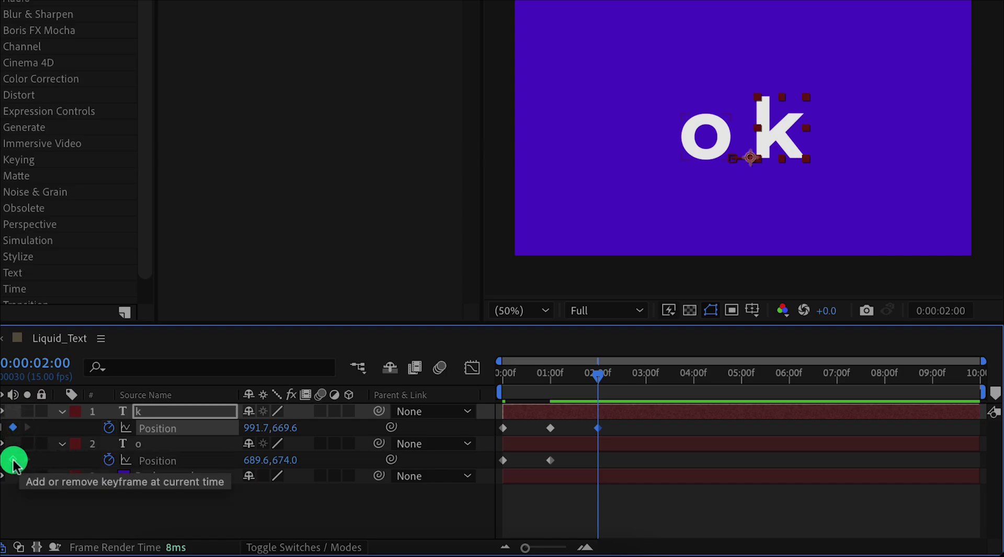
left_click(14, 461)
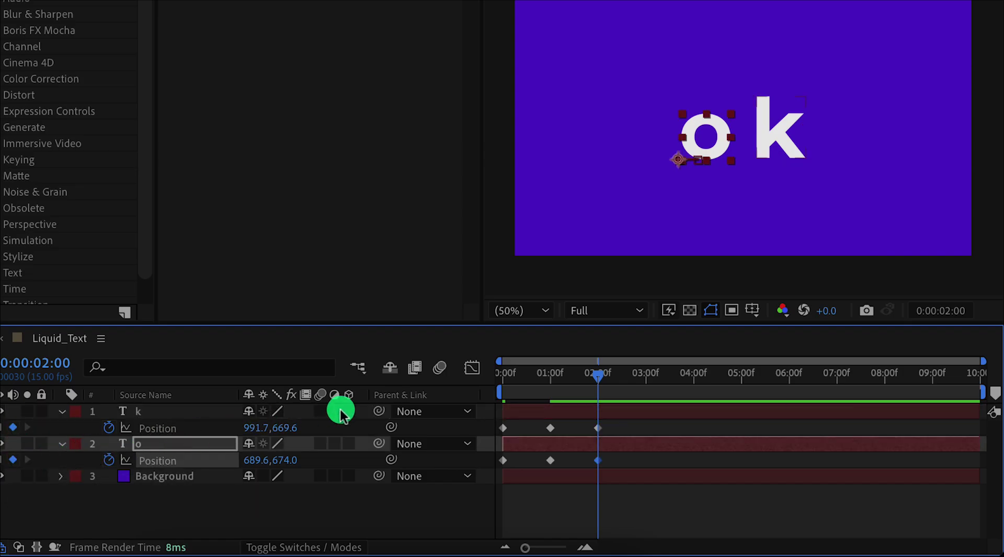
Copy the 0-second Position keyframe of the k layer and of the o layer to 3 seconds
left_click(646, 383)
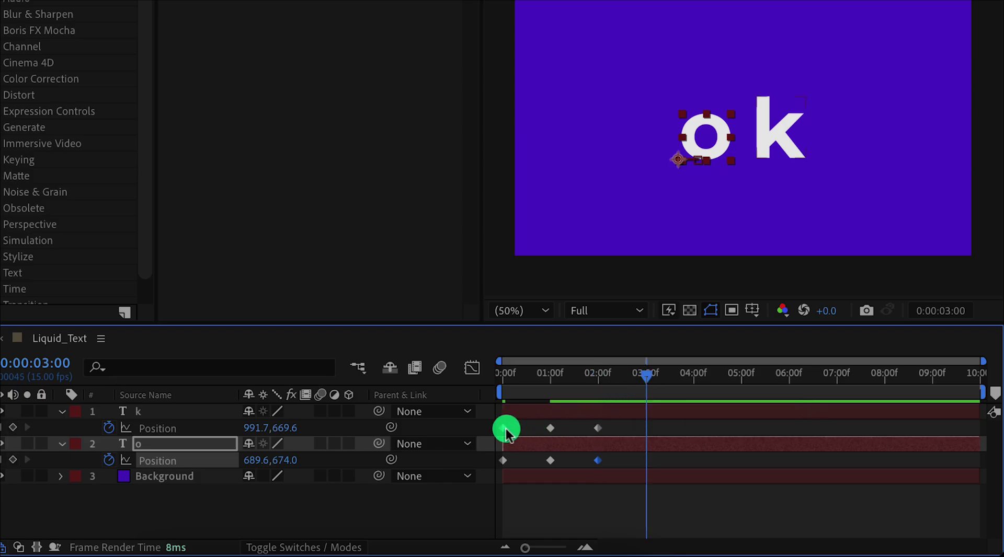
left_click(503, 429)
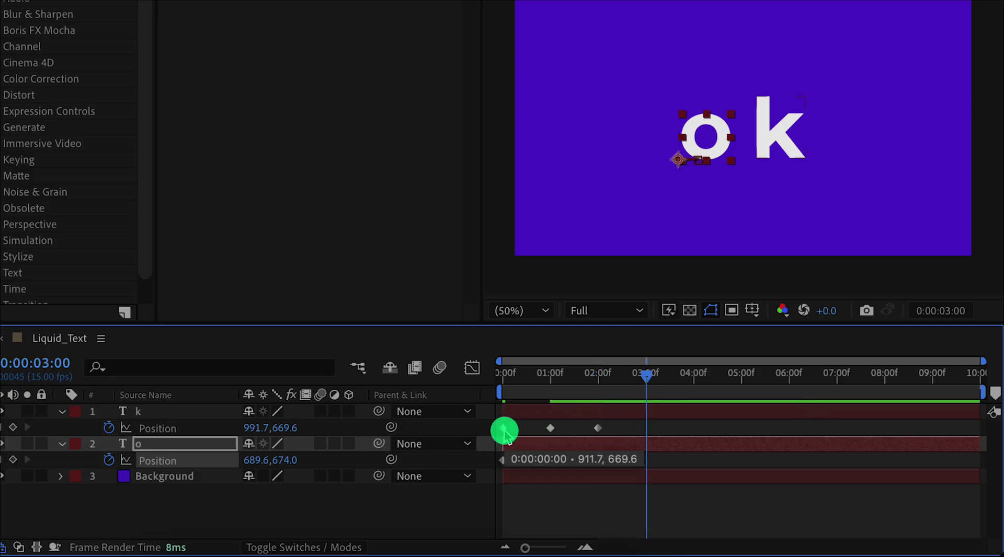
key("ctrl+c")
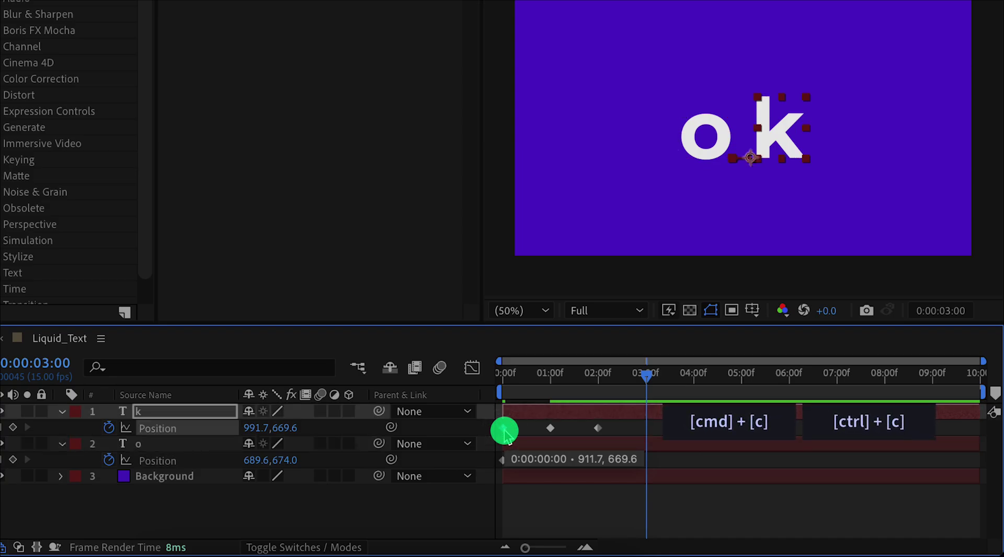
key("ctrl+v")
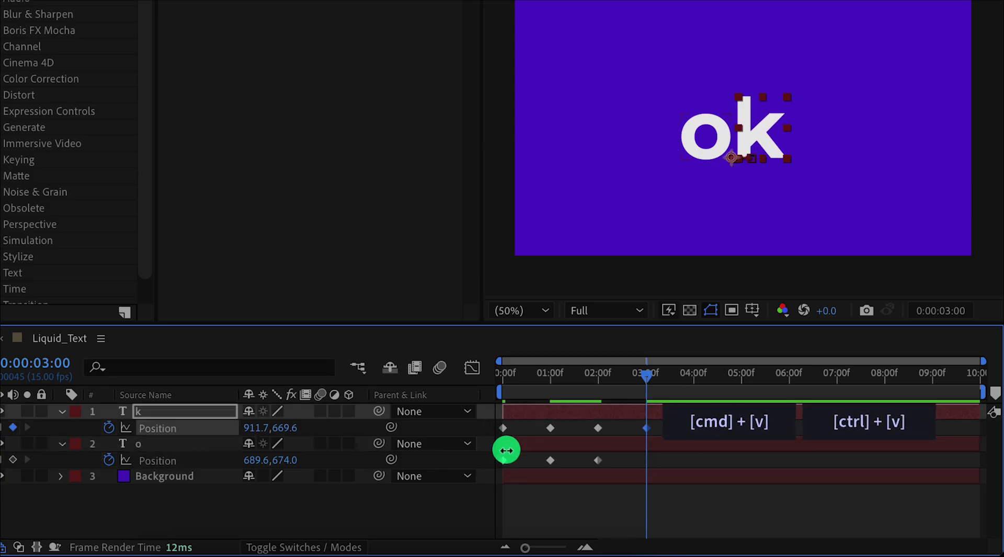
left_click(503, 461)
key("ctrl+c")
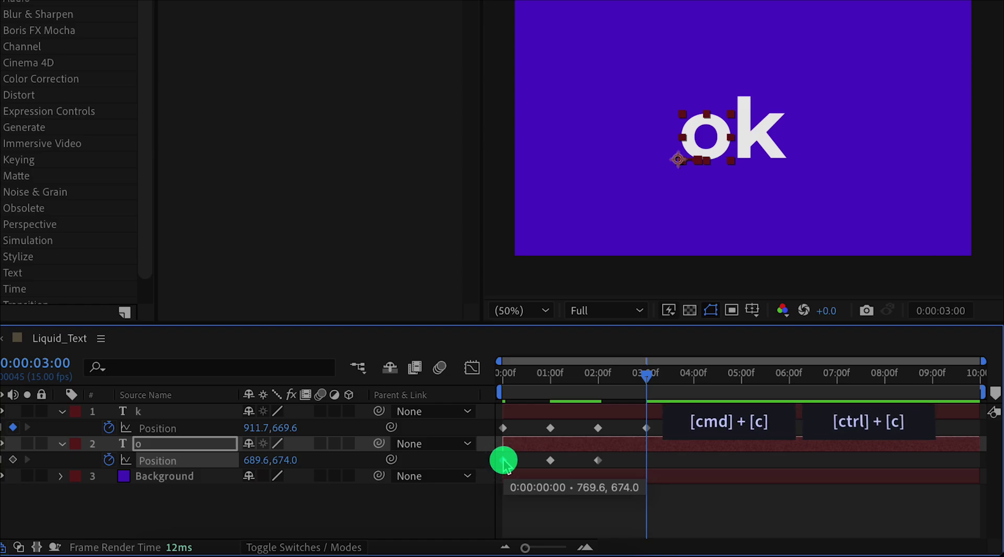
key("ctrl+v")
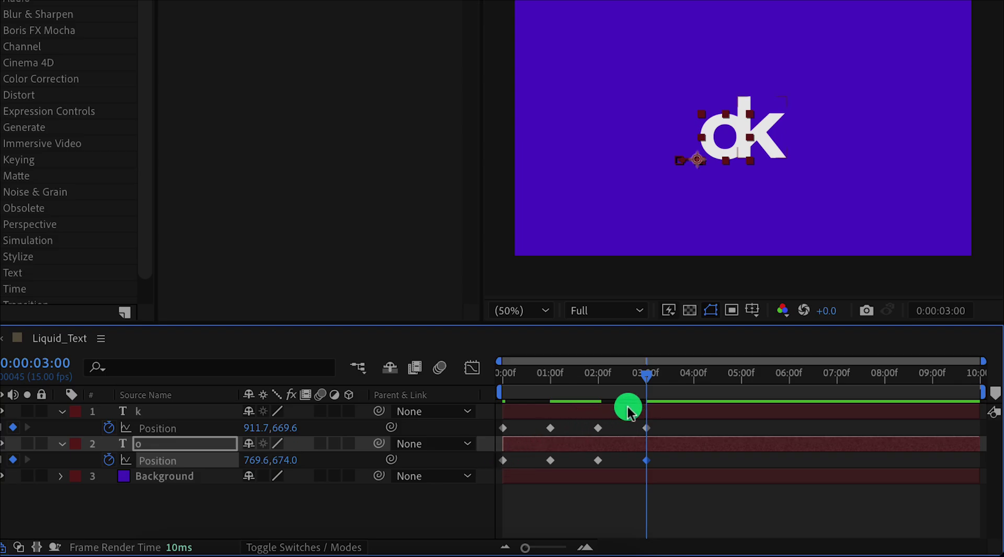
End the work area at 3 seconds and preview the animation from the start
key("n")
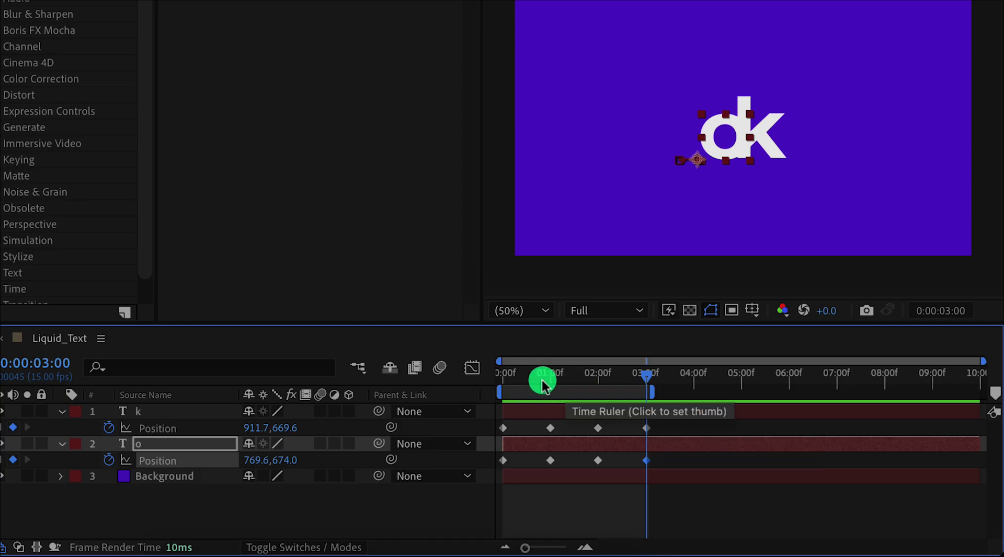
left_click(515, 375)
left_click_drag(515, 375, 490, 383)
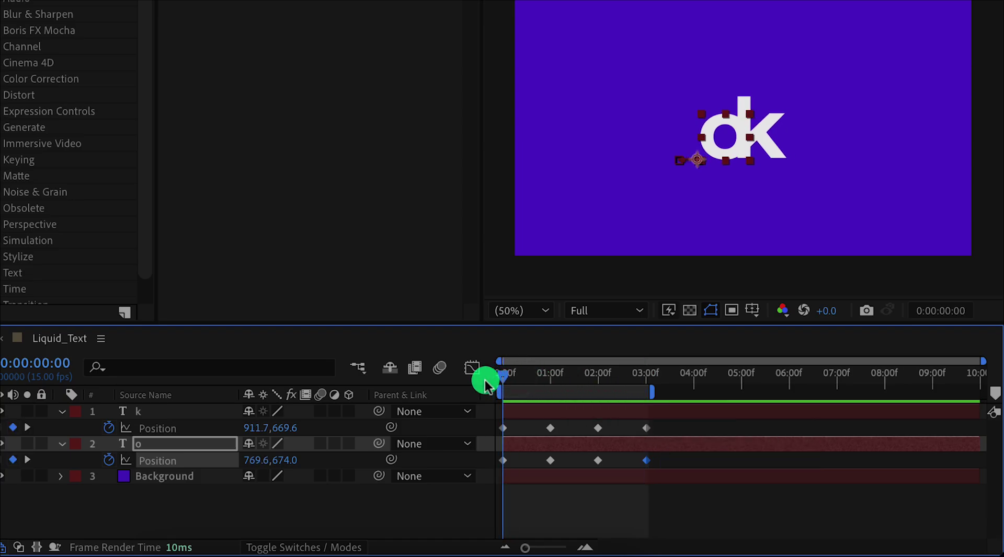
key("space")
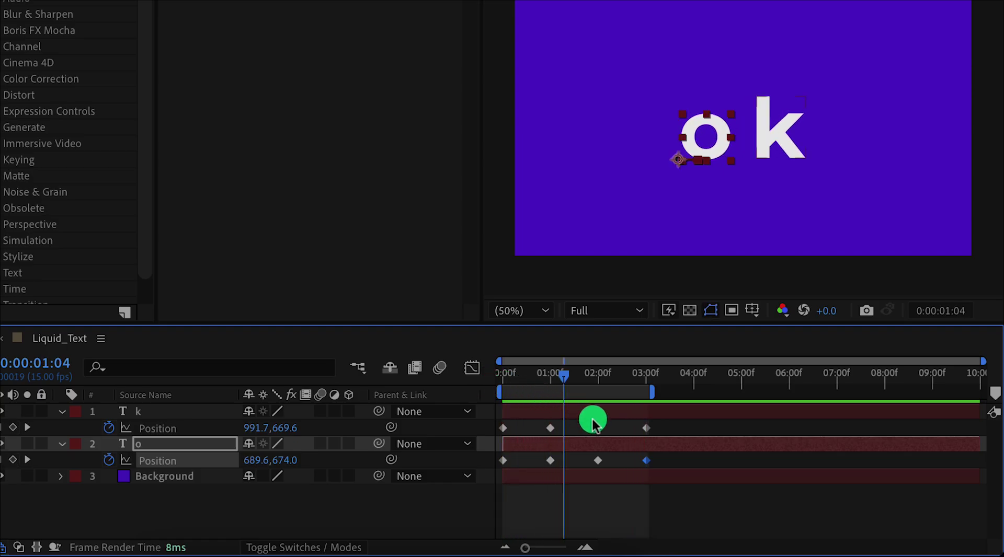
Extend the work area end to 4 seconds and preview the letter animation
left_click(693, 386)
key("n")
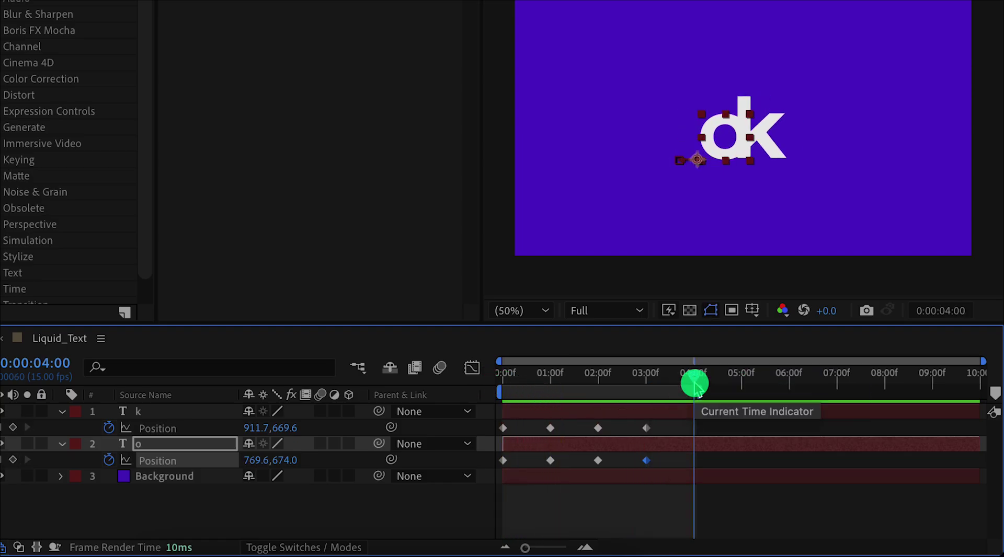
key("space")
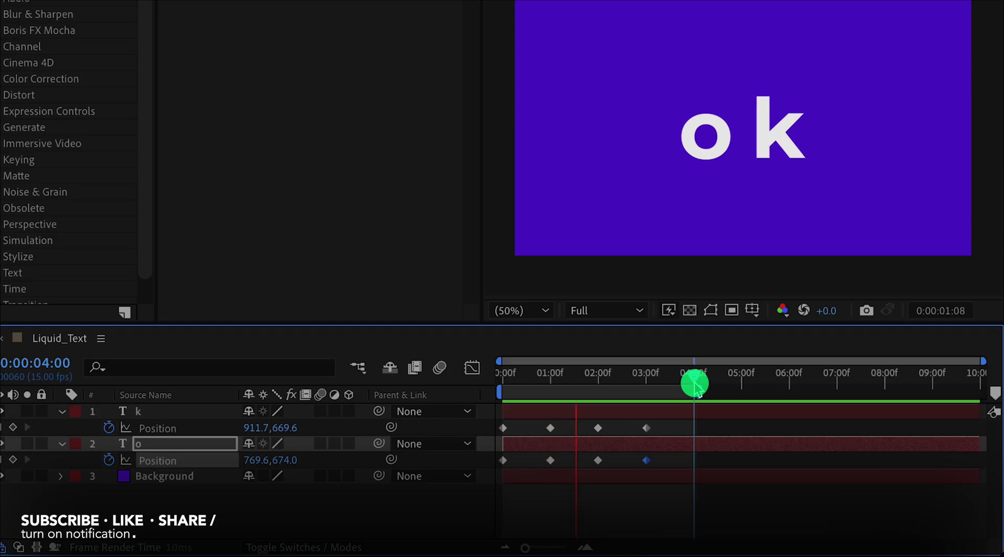
left_click_drag(695, 387, 696, 385)
Apply Easy Ease to all Position keyframes of the k and o layers
left_click_drag(675, 429, 498, 475)
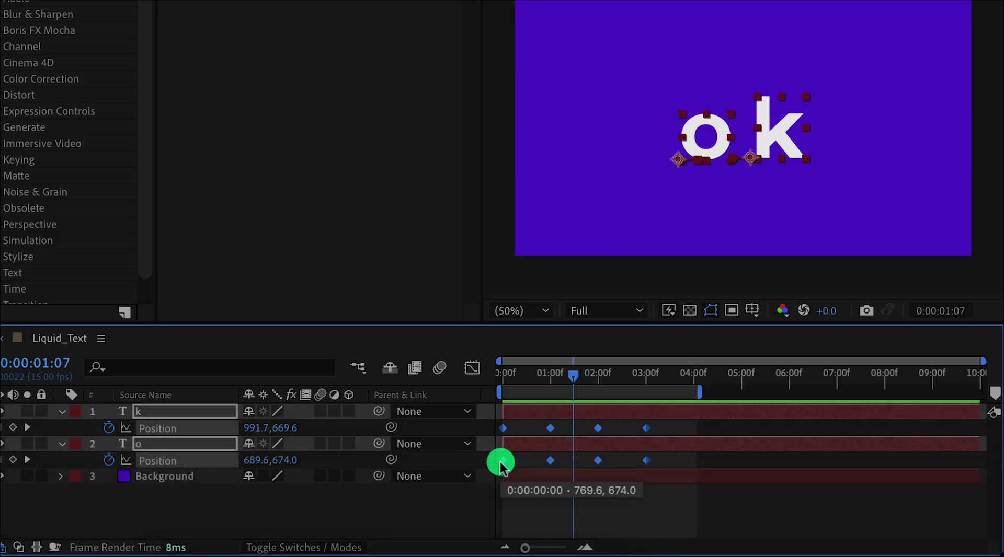
right_click(500, 464)
mouse_move(645, 537)
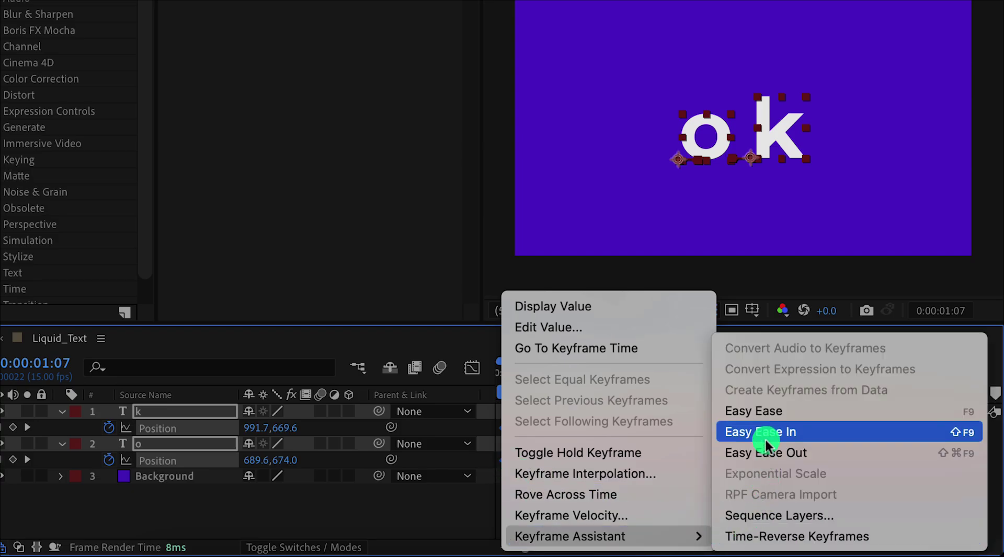
left_click(756, 411)
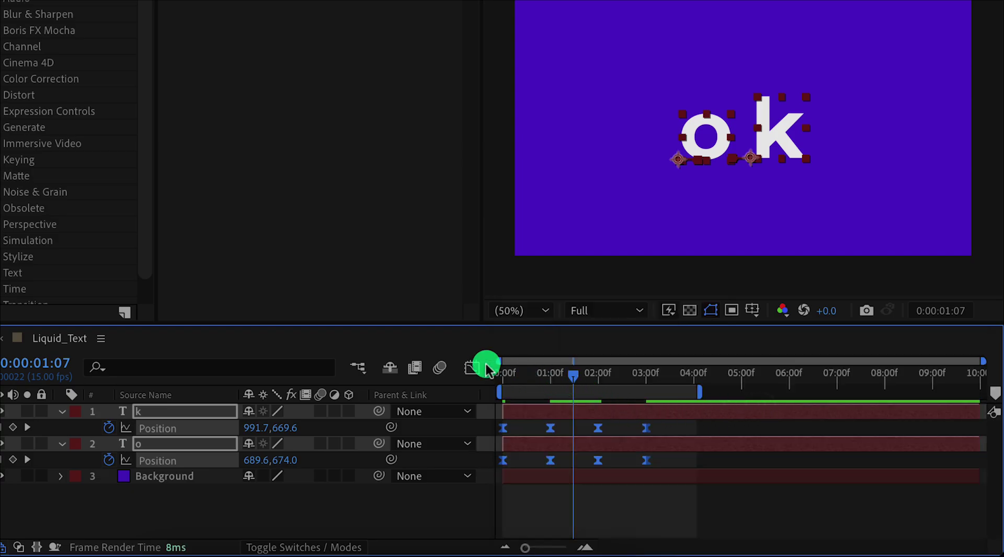
Show the Position curves in the Graph Editor and check that Edit Speed Graph is the active graph type
left_click(473, 368)
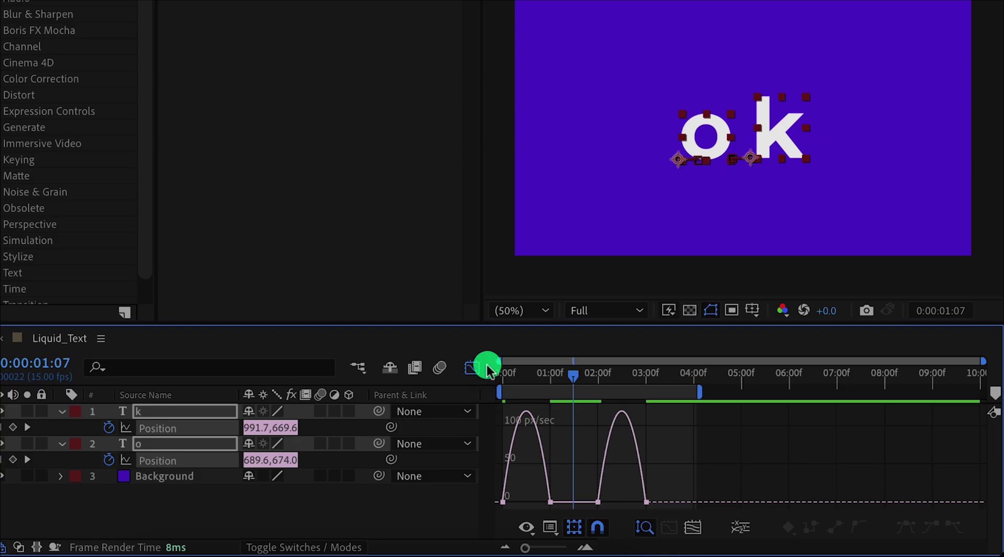
right_click(581, 436)
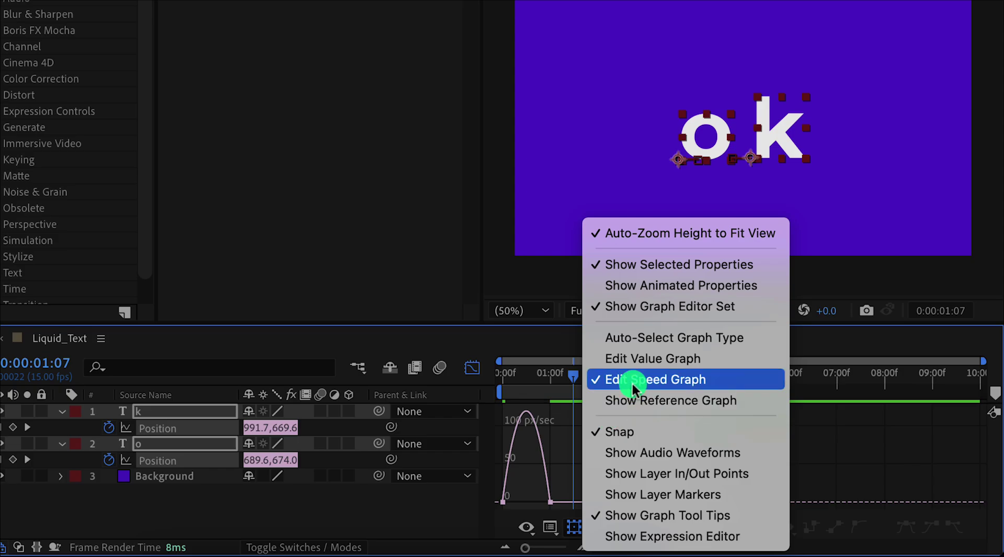
left_click(557, 462)
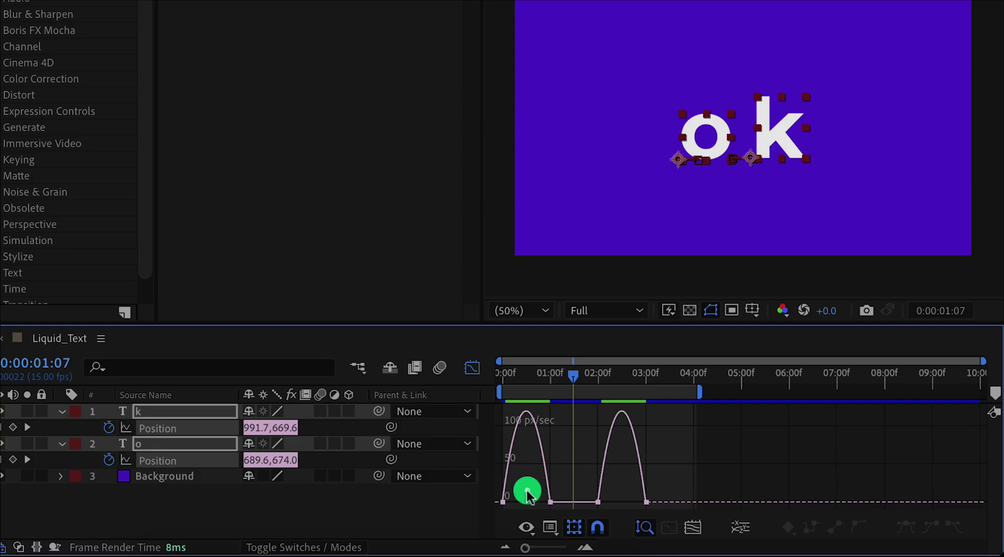
Extend the outgoing speed handle of both layers' first Position keyframes to about frame 7
left_click_drag(514, 508, 489, 502)
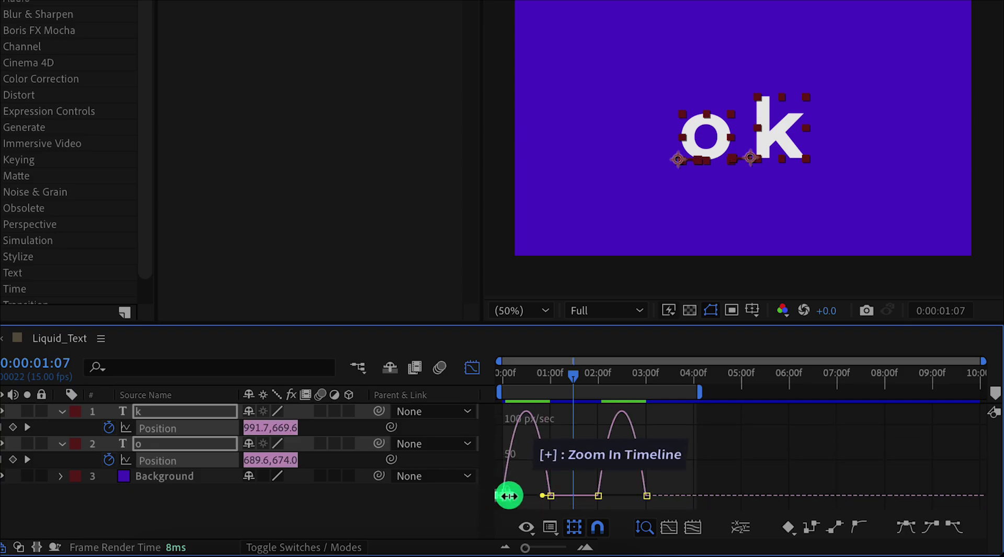
key("equal")
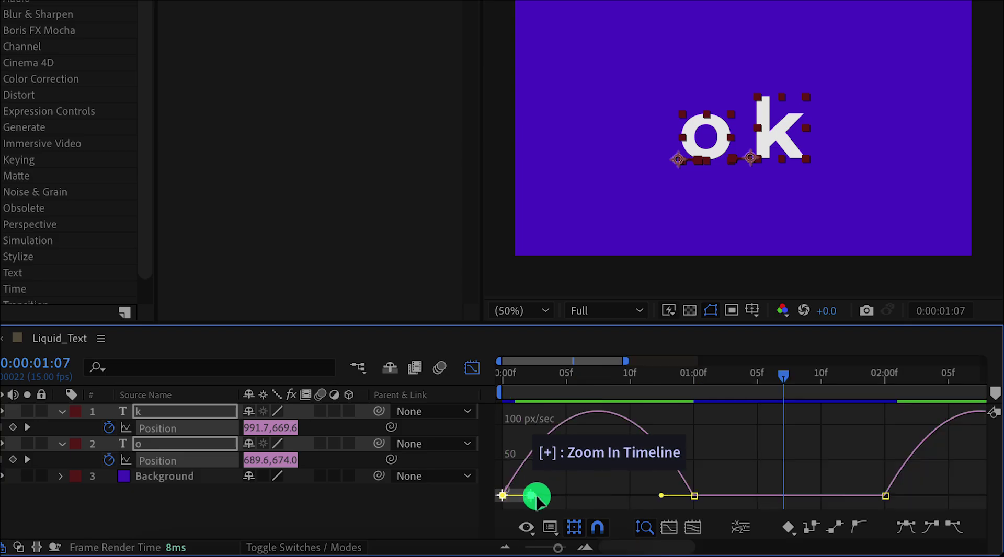
left_click_drag(536, 497, 596, 494)
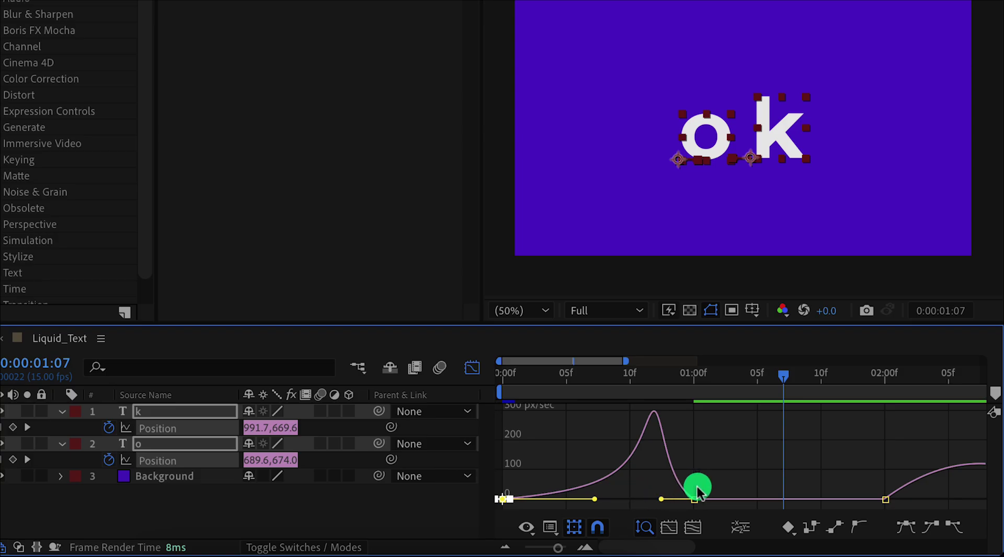
Extend the outgoing speed handle of both layers' Position keyframes at 2 seconds to about 0:00:02:07
scroll(799, 464, "right", 5)
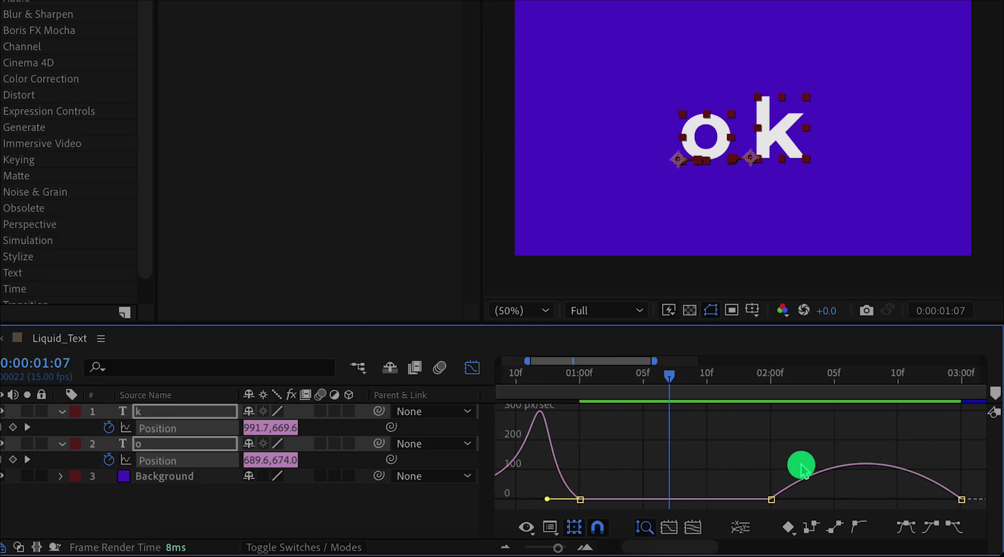
left_click_drag(639, 478, 831, 494)
left_click(815, 484)
left_click(656, 461)
scroll(650, 460, "left", 5)
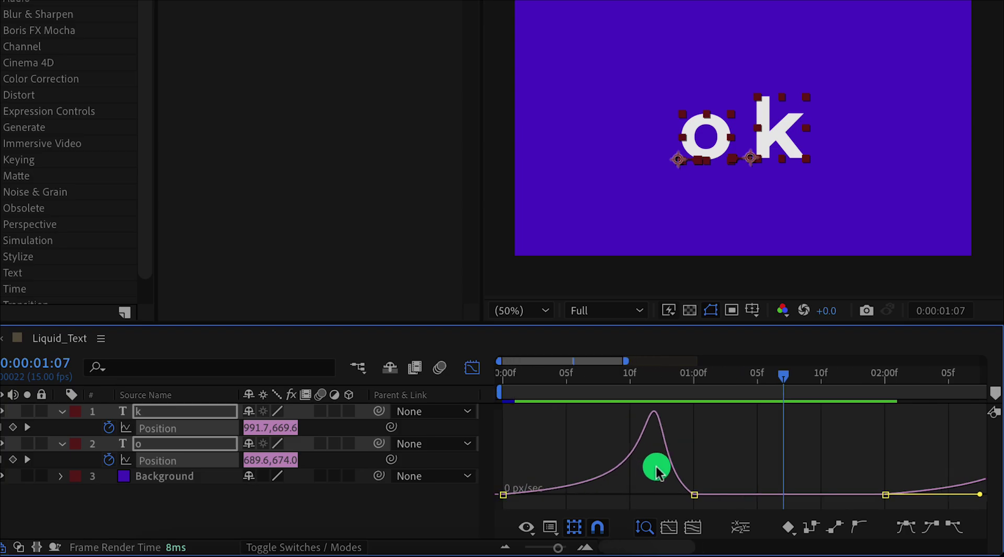
Shorten the incoming speed handles of the Position keyframes at 1 and 3 seconds to about 1.5 frames and preview the animation
left_click_drag(657, 465, 676, 498)
left_click(535, 426)
key("space")
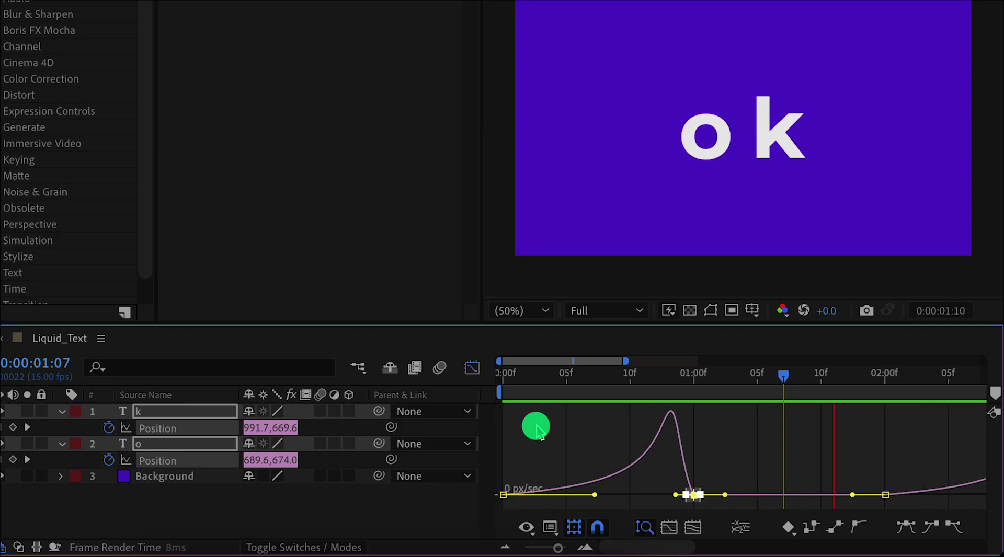
key("space")
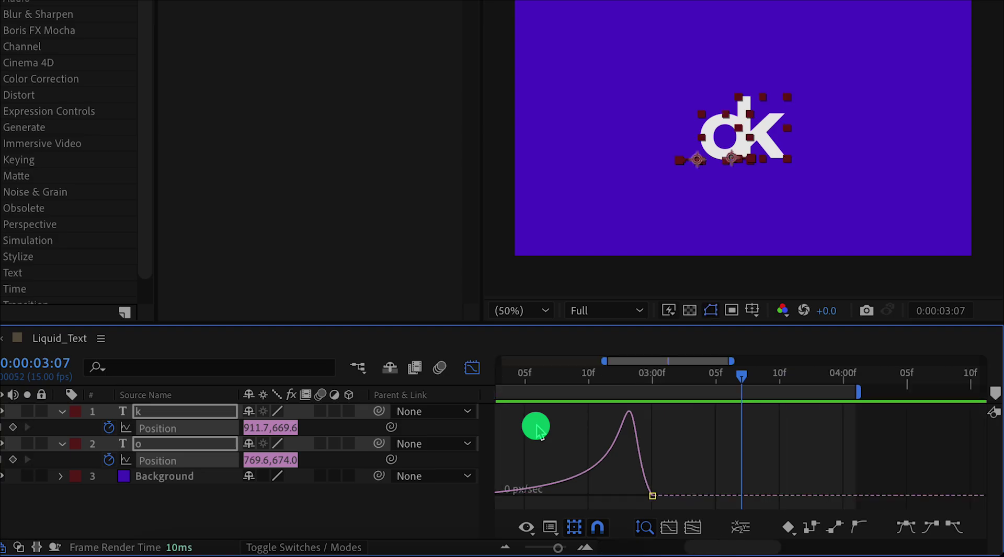
Leave the Graph Editor and return the current time to 0:00:00:00 with no layer selected
left_click(473, 372)
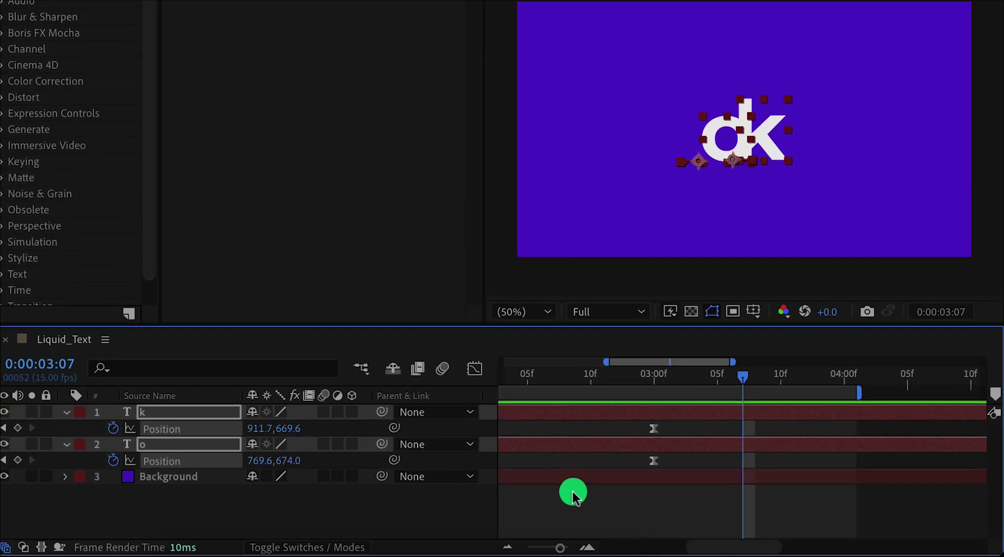
key("minus")
key("minus")
key("minus")
key("minus")
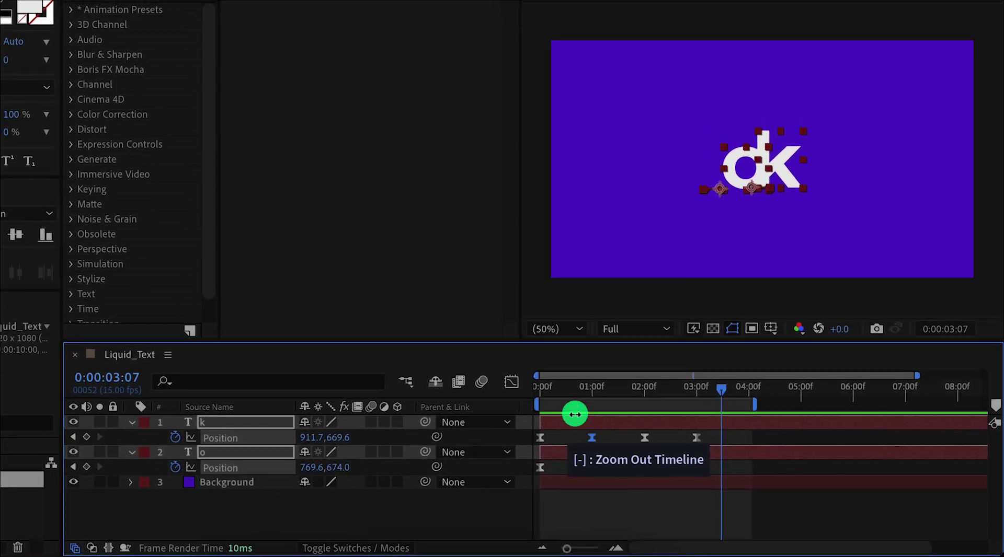
left_click(533, 397)
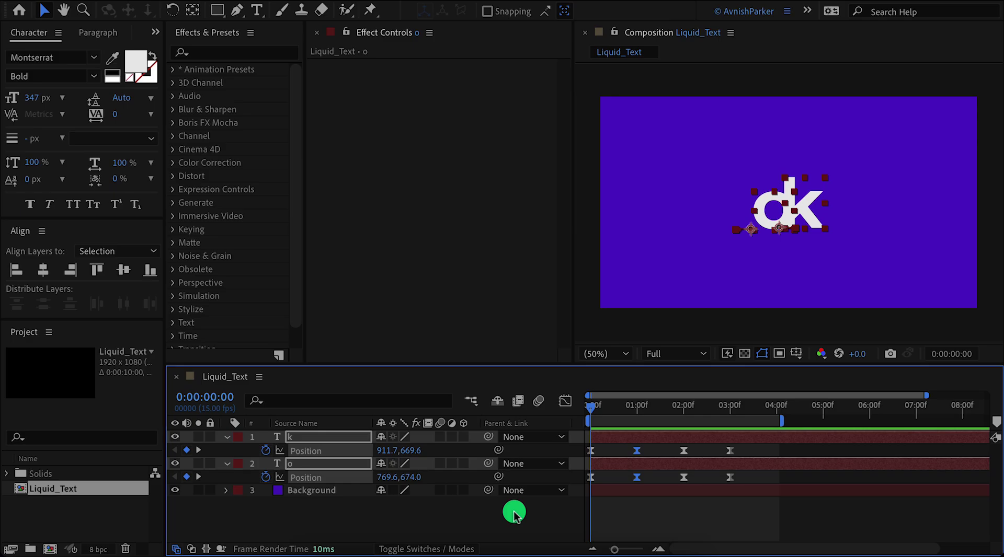
left_click(514, 514)
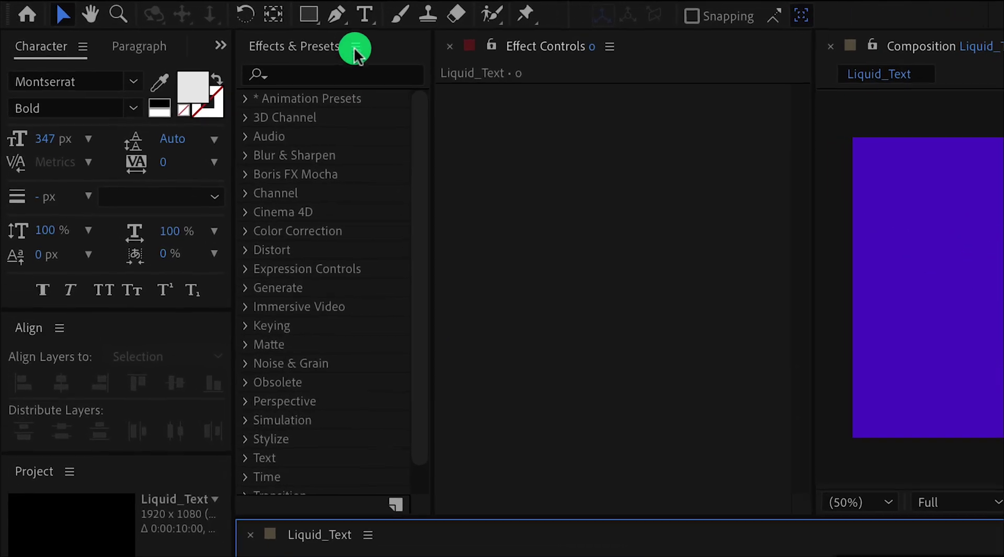
Activate the Pen tool and confirm its Fill as None and its Stroke as Solid Color
left_click(337, 15)
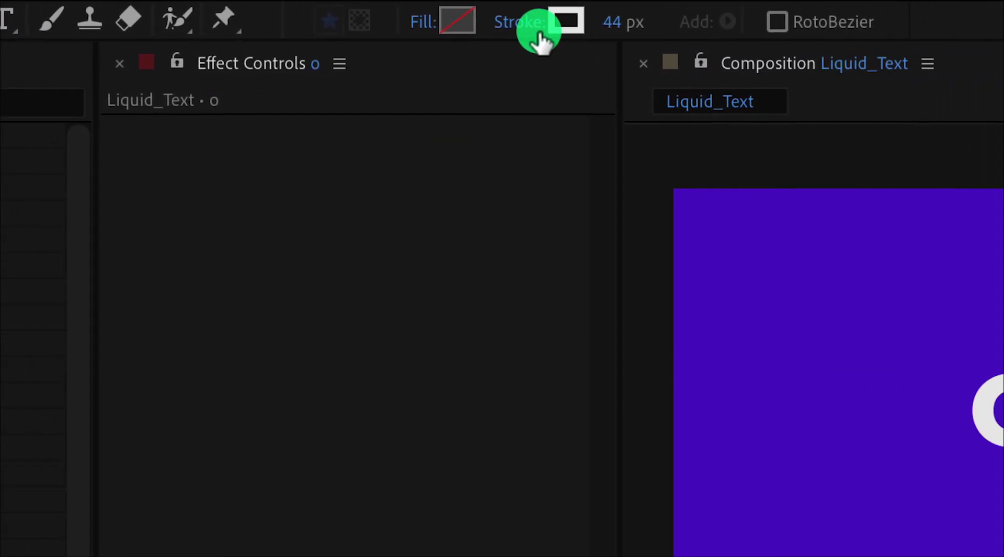
left_click(322, 24)
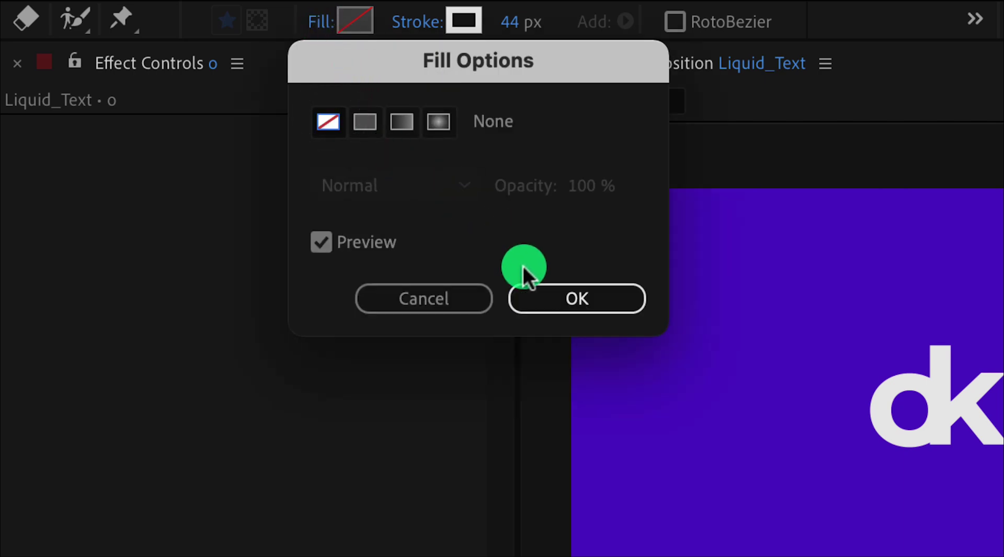
left_click(541, 299)
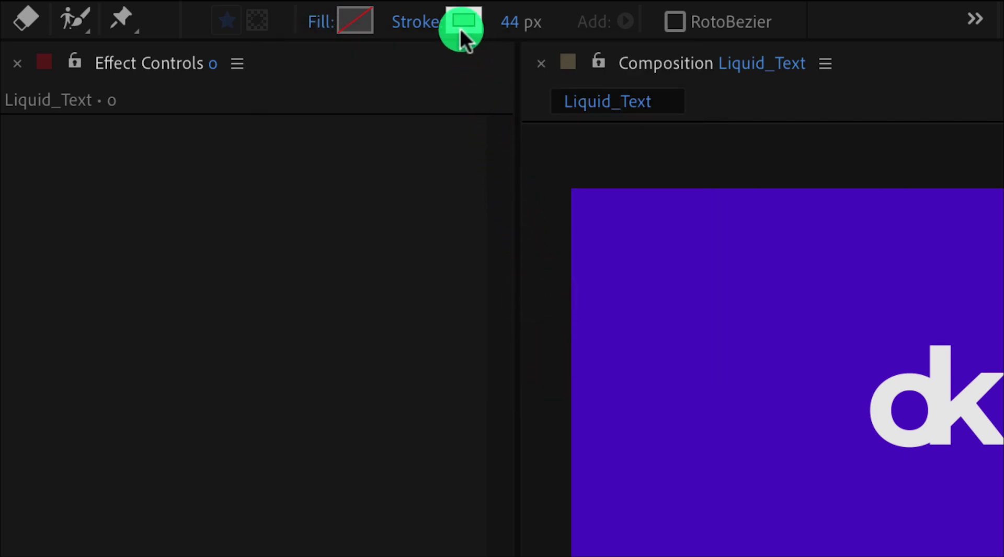
left_click(418, 26)
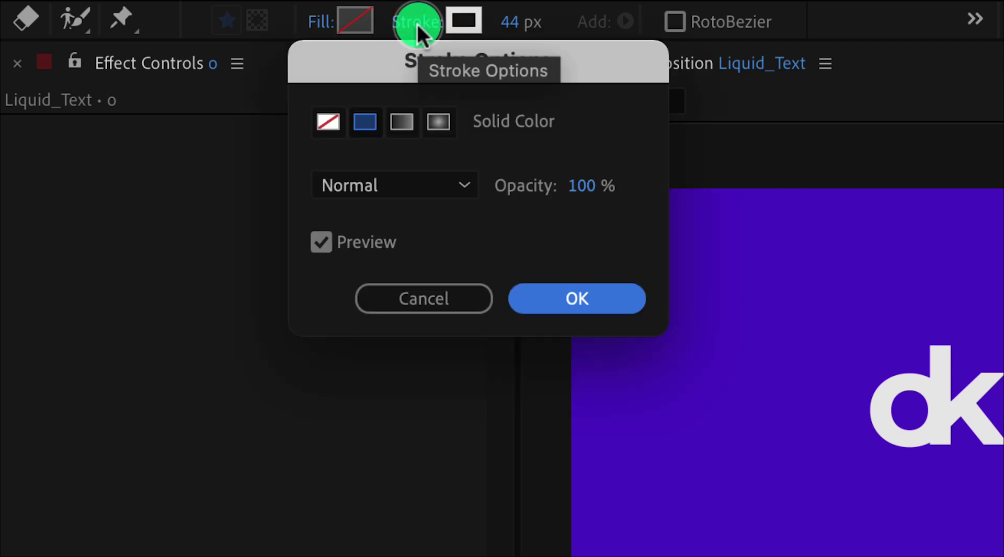
left_click(365, 122)
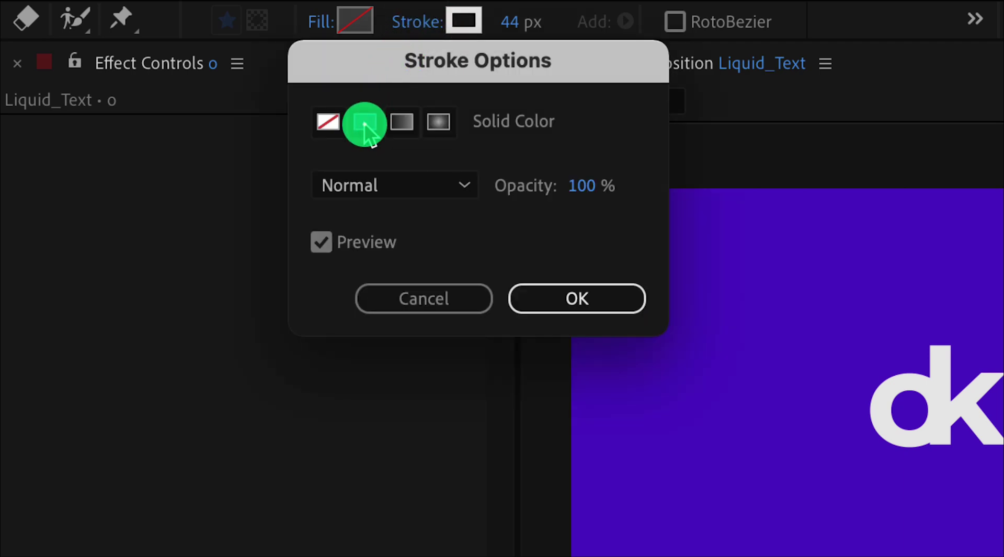
left_click(555, 298)
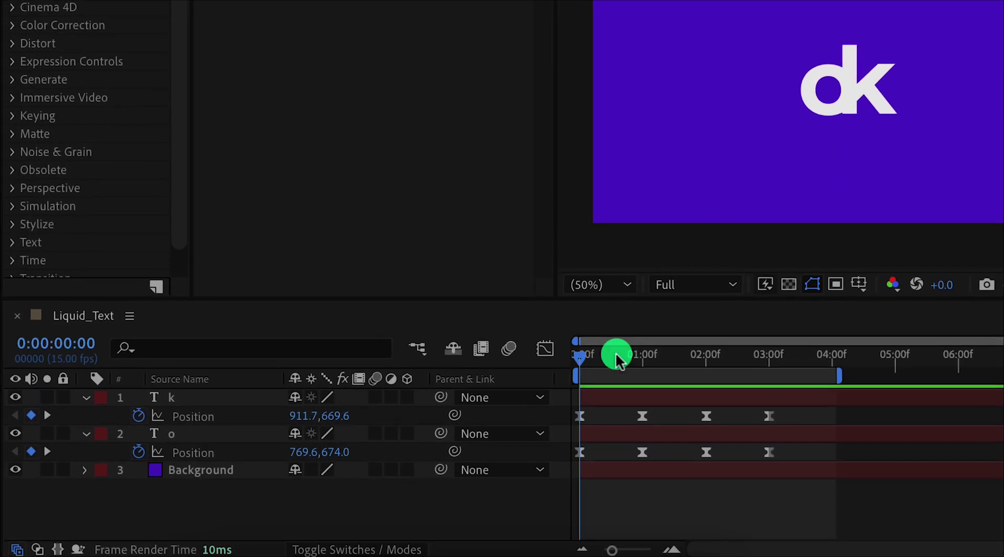
At 0:00:01:01, draw a straight horizontal line connecting the o and the k with the Pen tool
left_click_drag(609, 360, 643, 361)
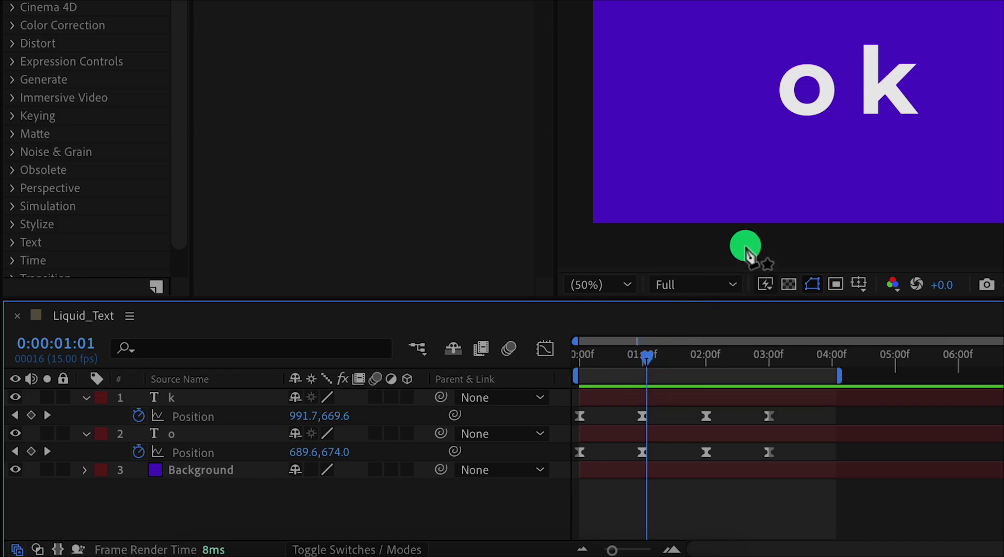
left_click(827, 84)
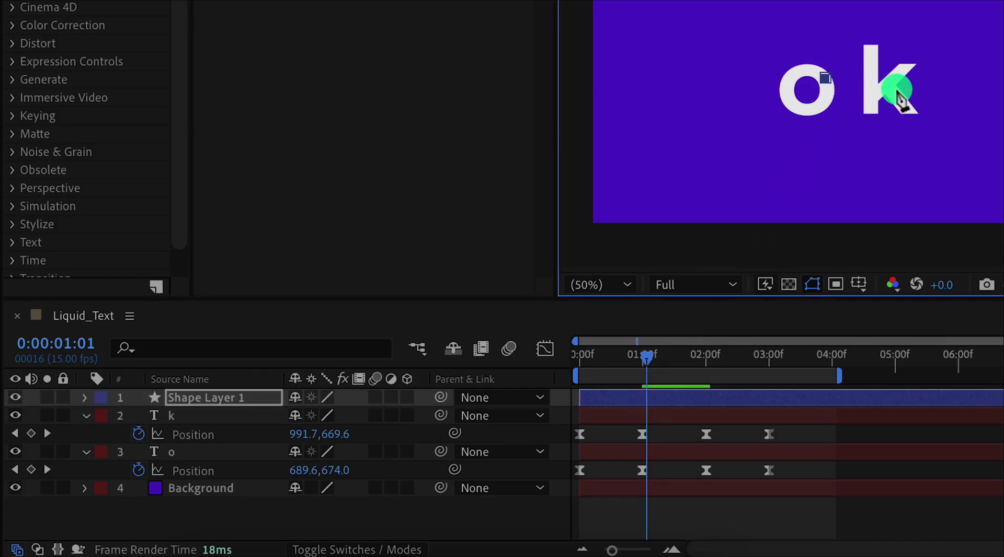
key("shift")
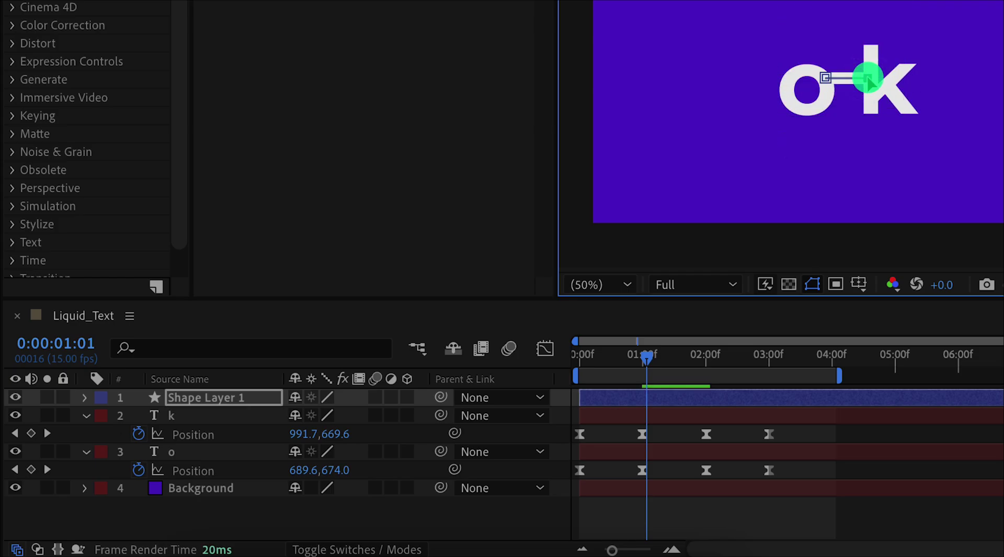
Move the current time to 0:00:01:00 and rename the new shape layer as Drip
left_click_drag(661, 358, 638, 369)
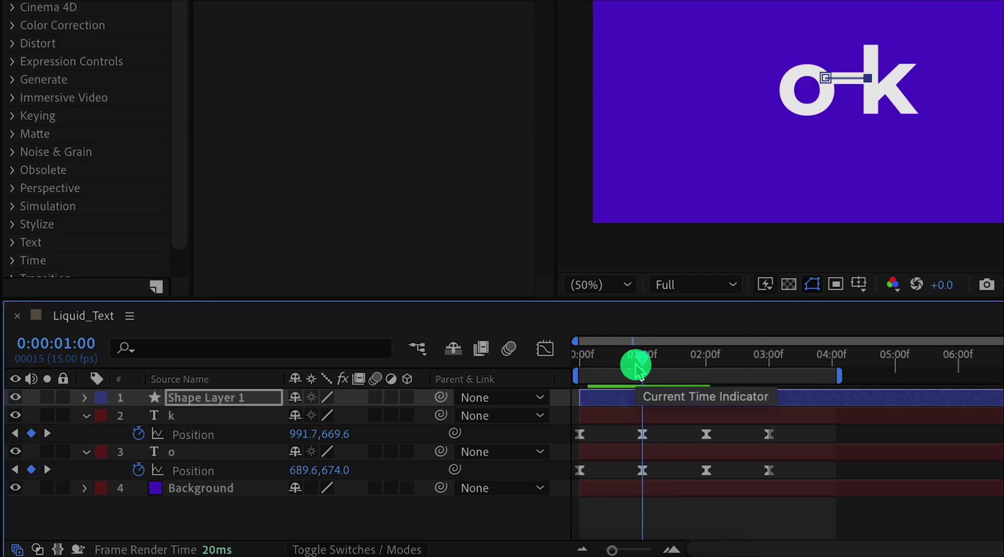
left_click(268, 404)
key("Return")
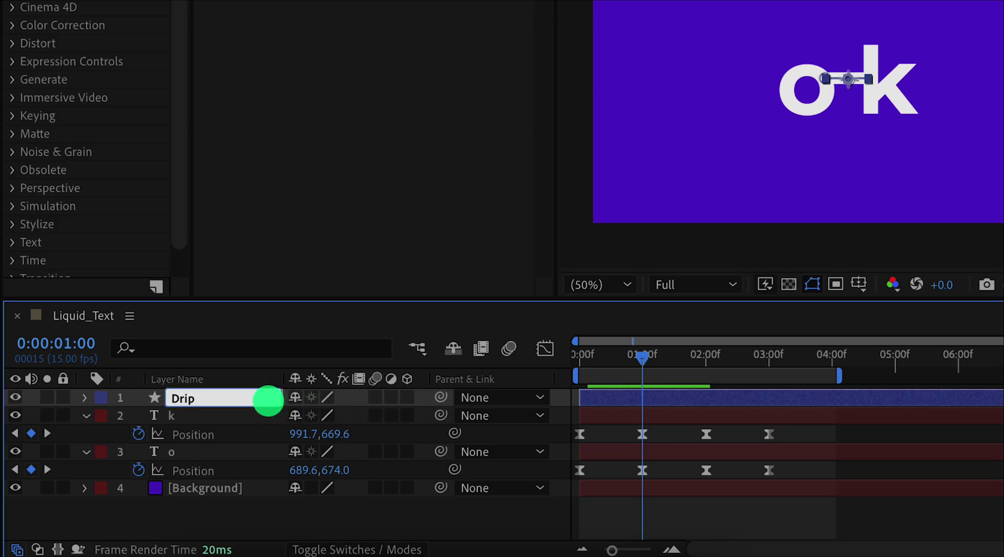
key("Return")
With Drip's Scale proportions unlinked, keyframe its Scale at 0:00:01:00 and set the horizontal Scale to 47% at 0:00:00:00
key("s")
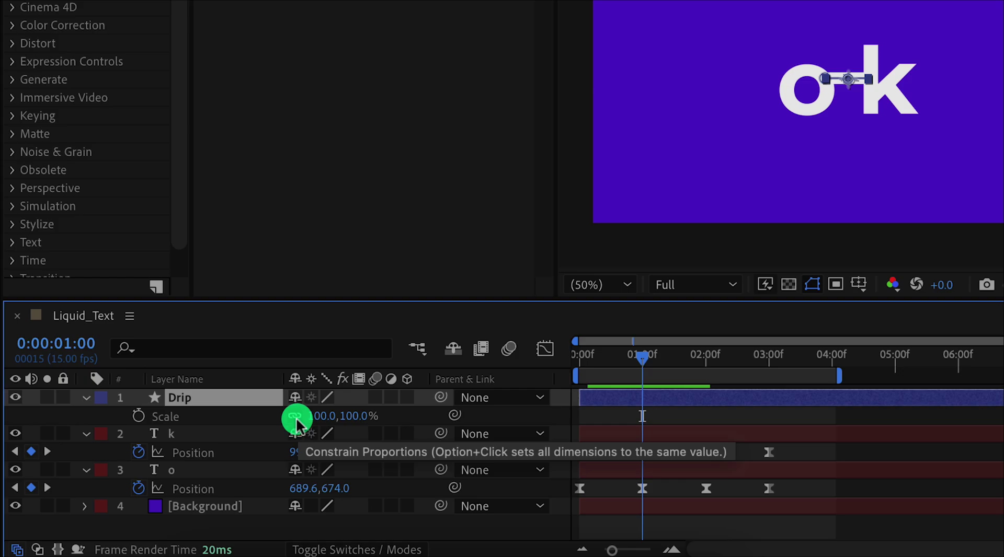
left_click(295, 417)
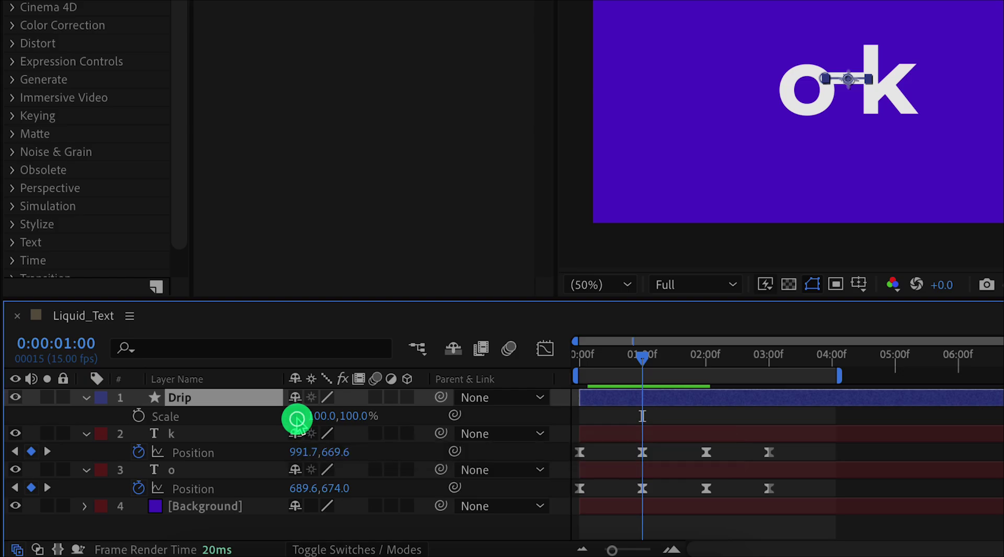
left_click(139, 417)
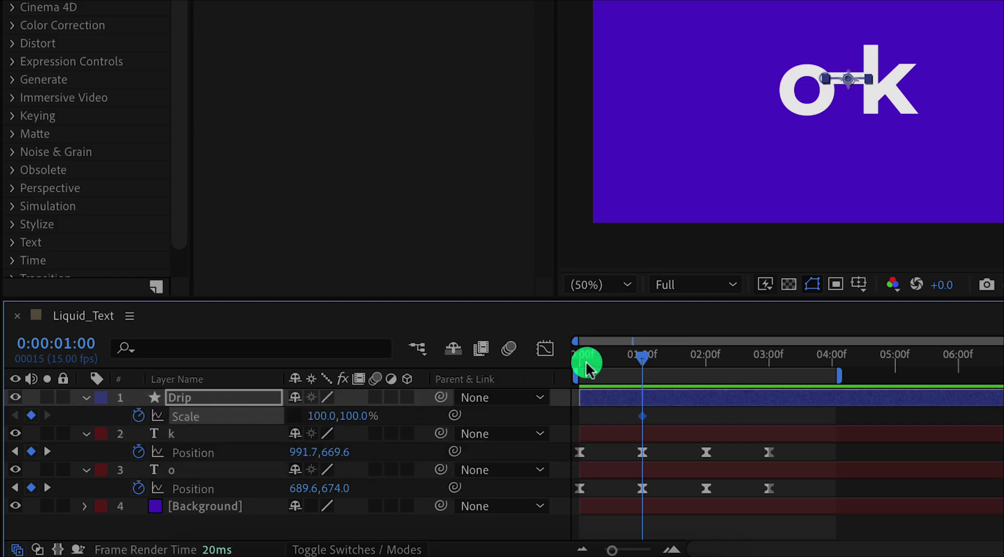
left_click_drag(592, 366, 579, 368)
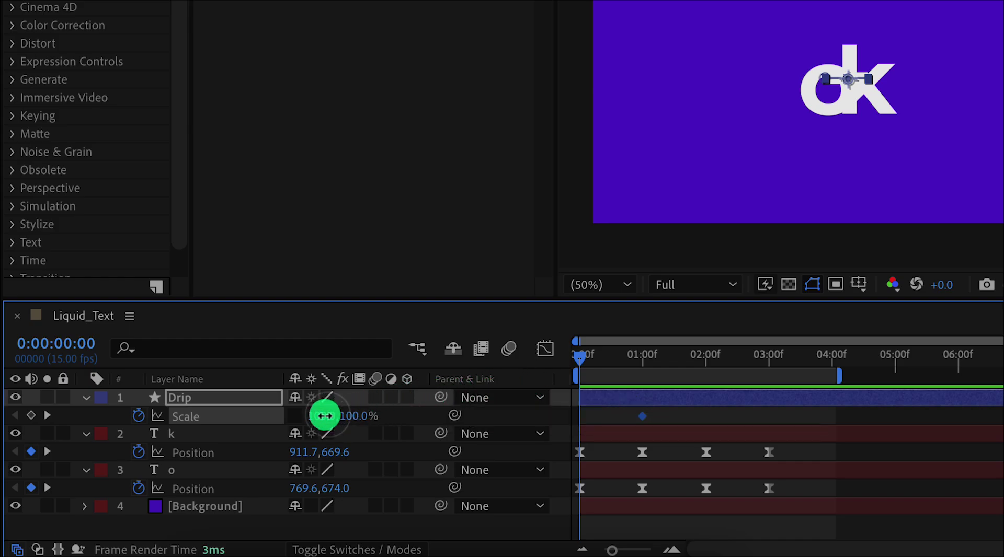
left_click_drag(324, 416, 301, 416)
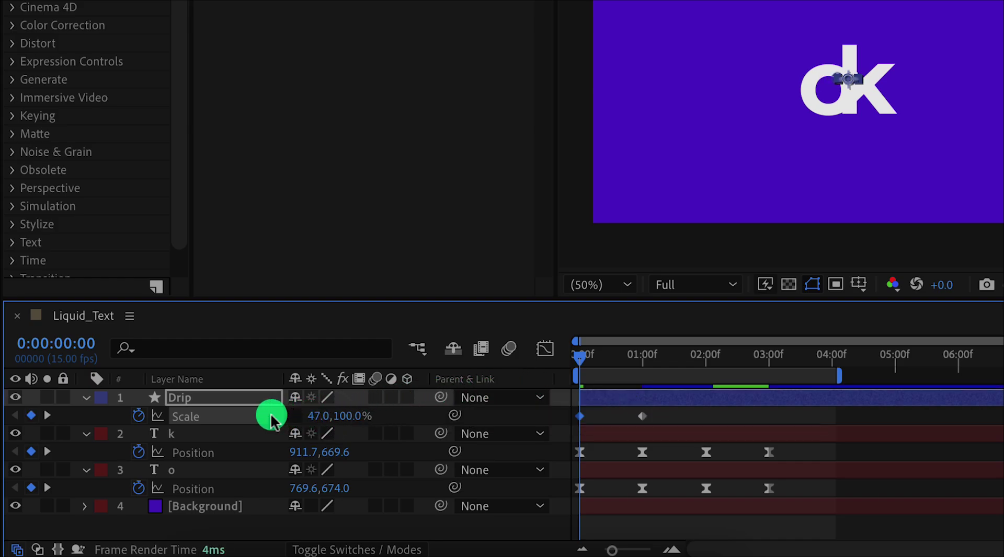
At 0:00:01:03, set Drip's vertical Scale to 0% and preview the animation from the start
left_click_drag(581, 360, 662, 368)
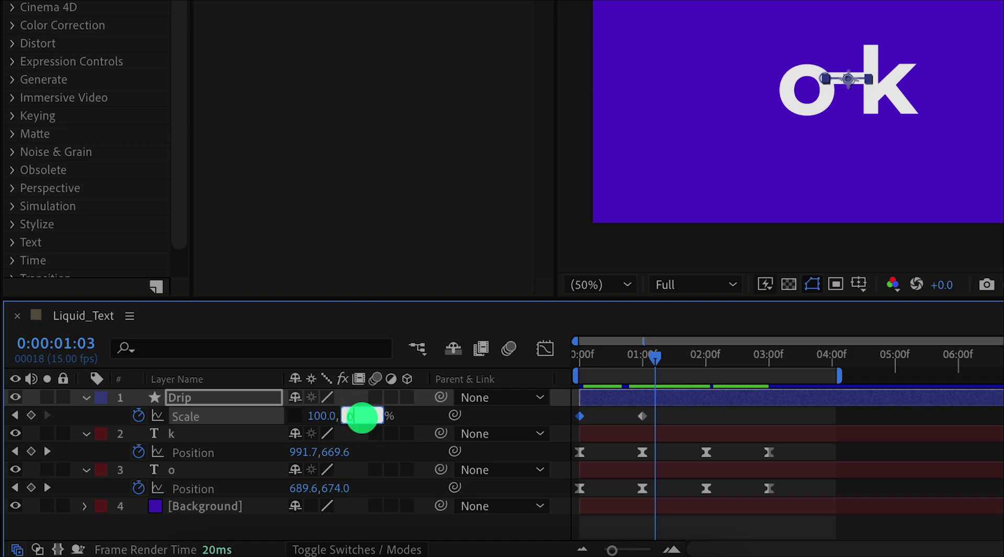
key("Return")
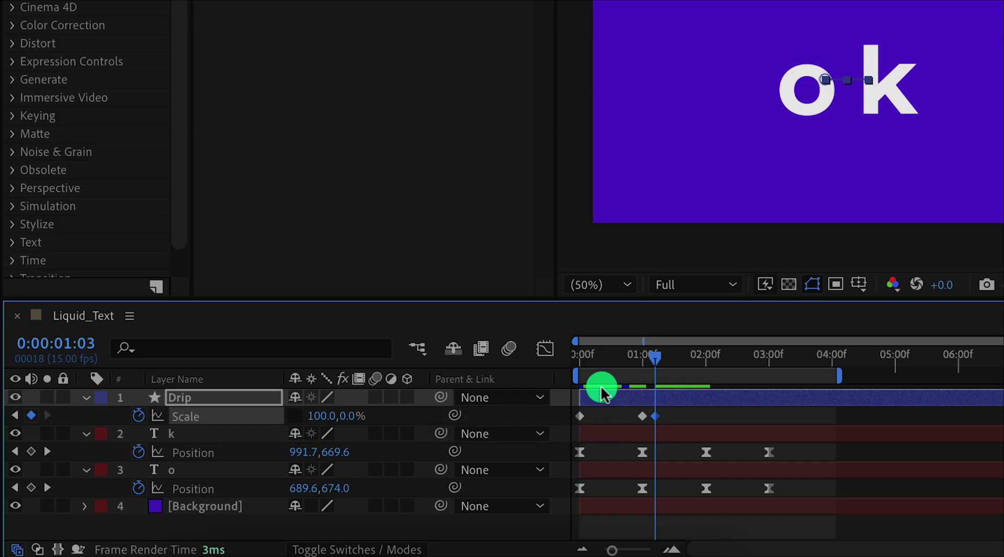
left_click(587, 361)
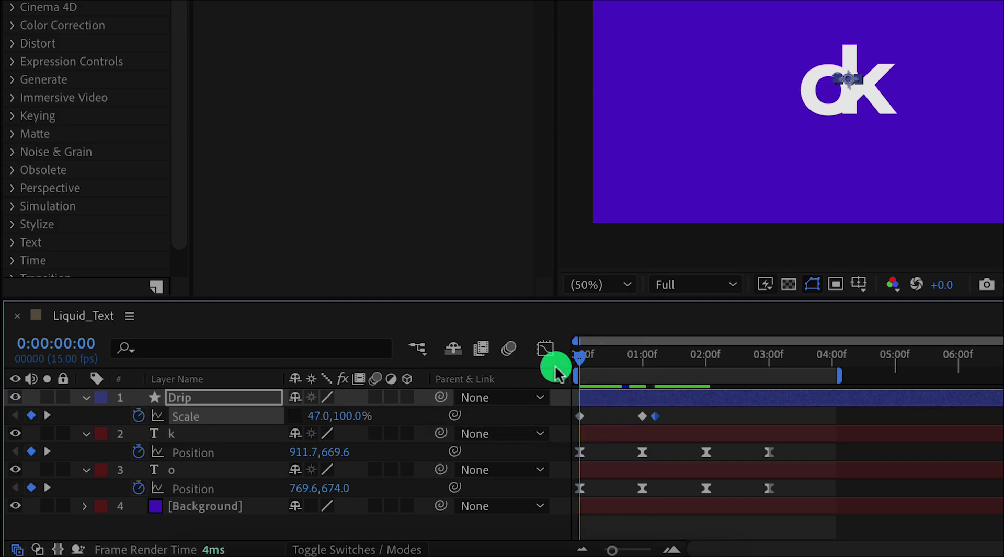
key("space")
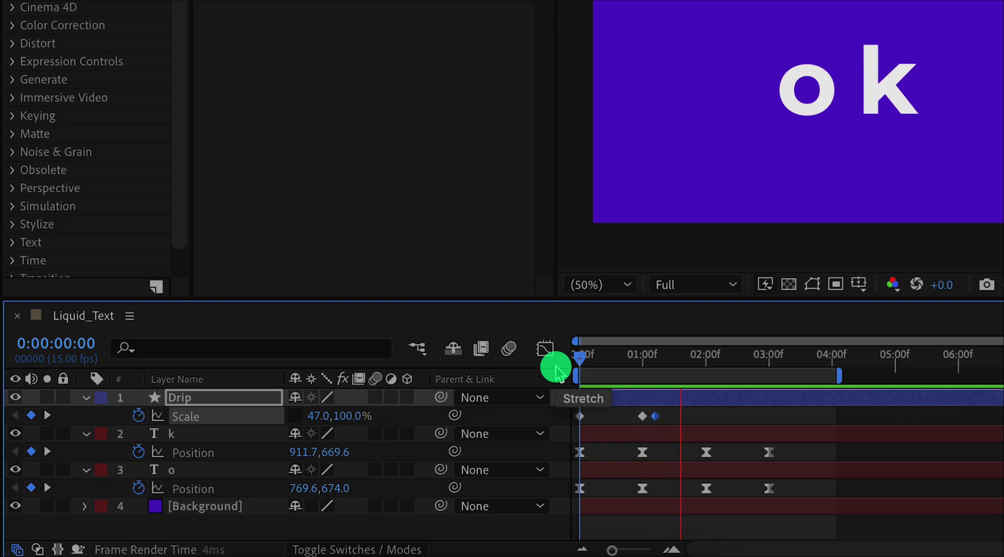
key("space")
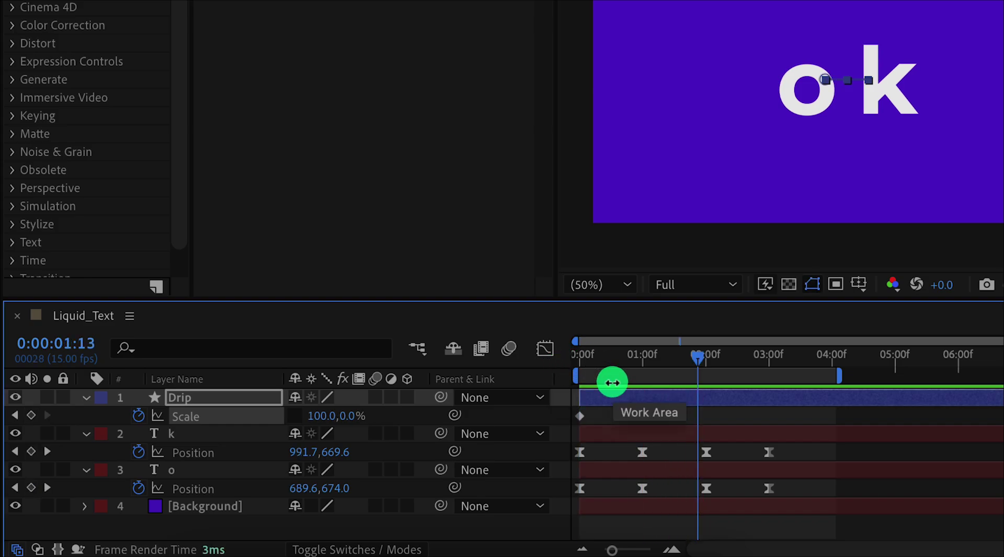
Delete Drip's Scale keyframe at 0:00:01:00 and move its first Scale keyframe to about frame 9
mouse_move(646, 425)
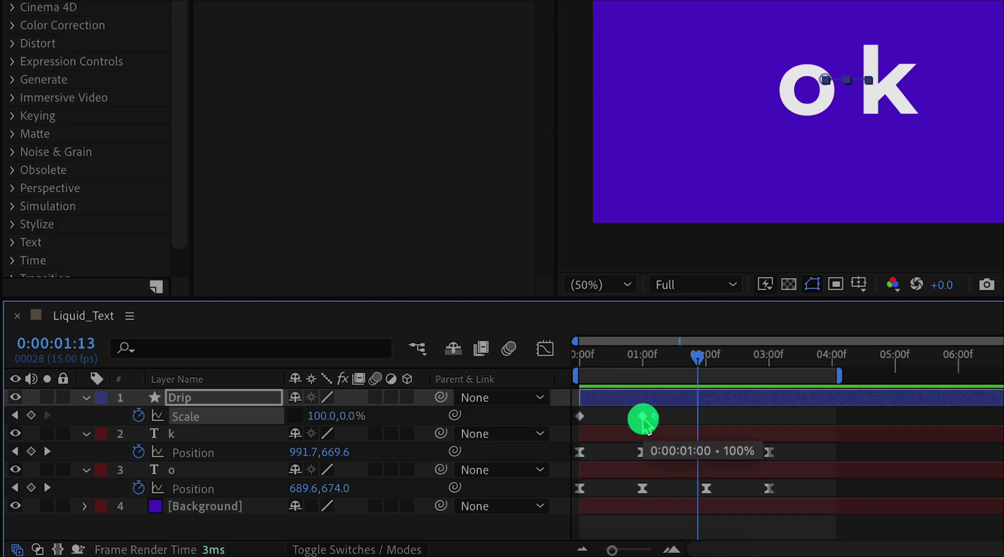
key("Delete")
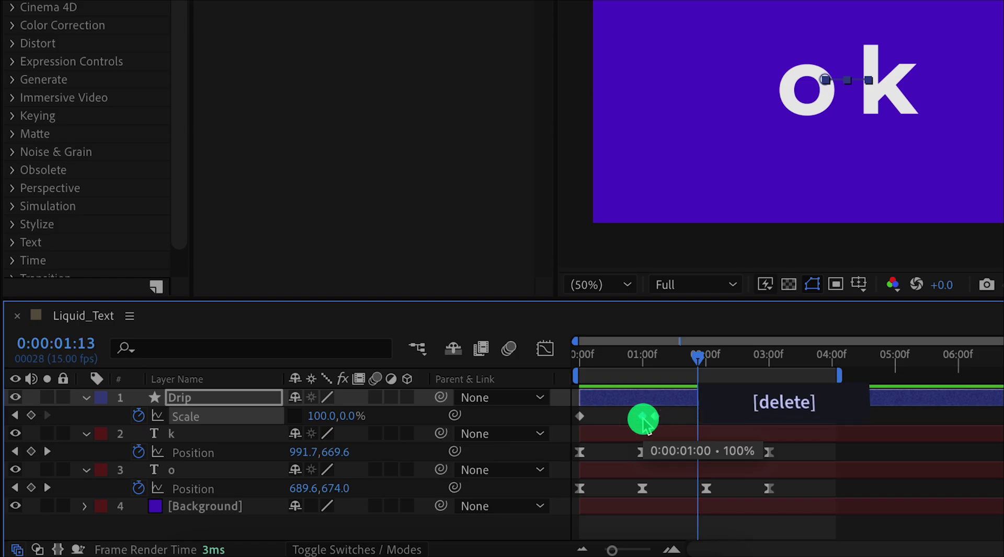
left_click_drag(655, 362, 578, 365)
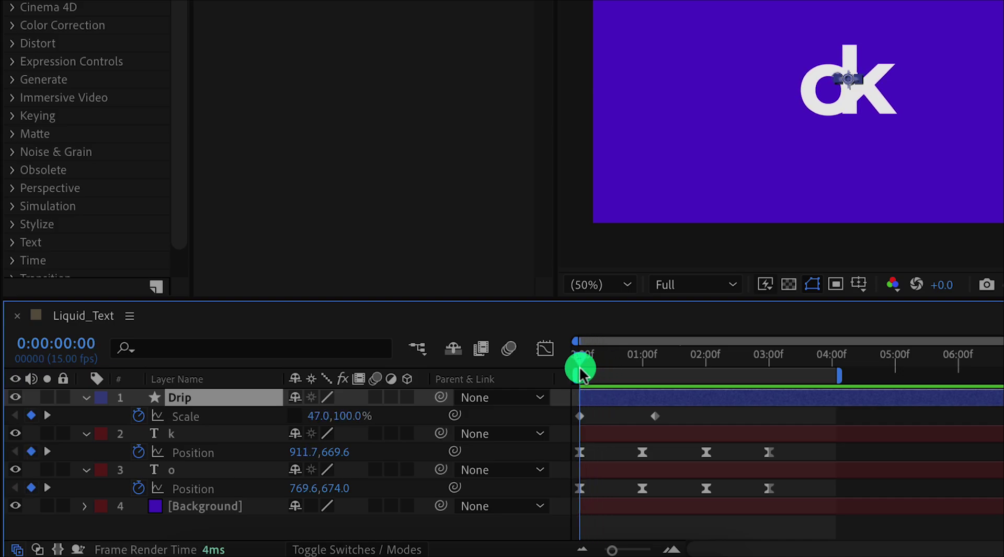
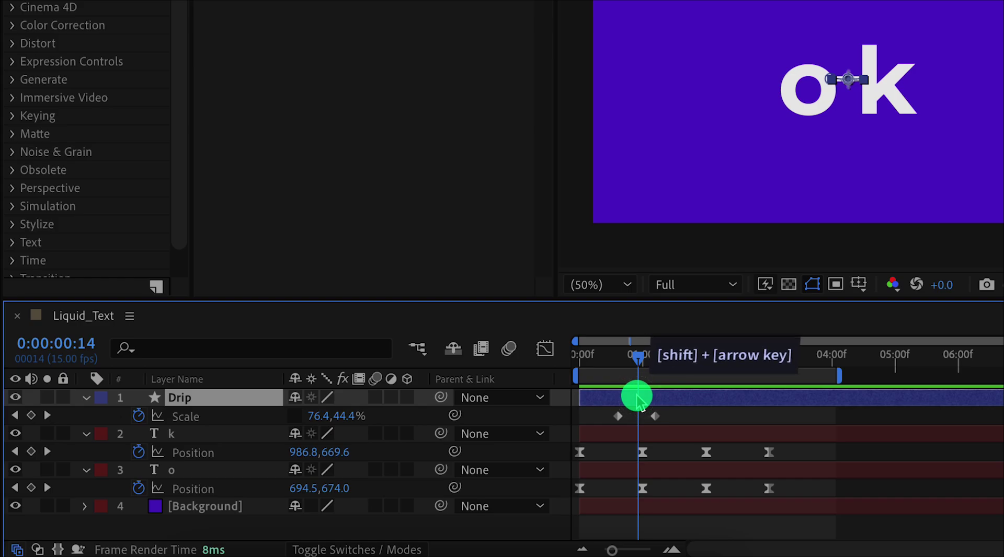
Nudge the Drip layer slightly upward between the letters and check it at 0:00:01:02
key("shift+Up")
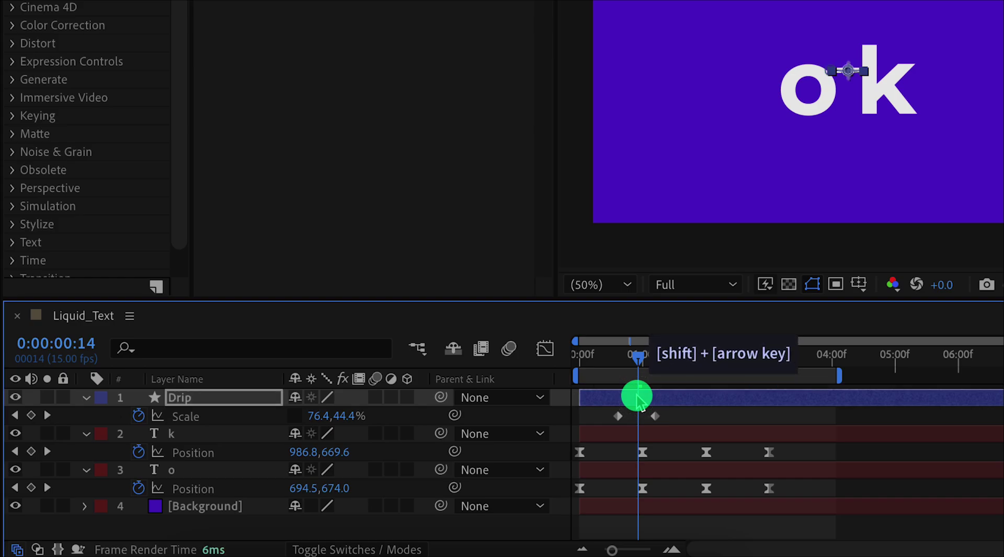
left_click(651, 360)
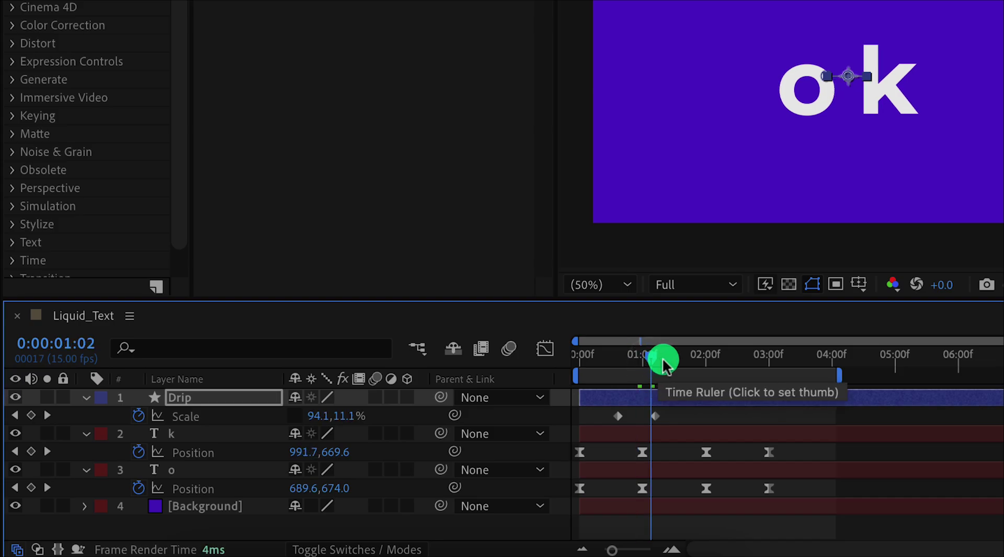
Hide the mask and shape path outlines in the viewer and check the drip connection around 0:00:00:14
left_click_drag(666, 364, 631, 365)
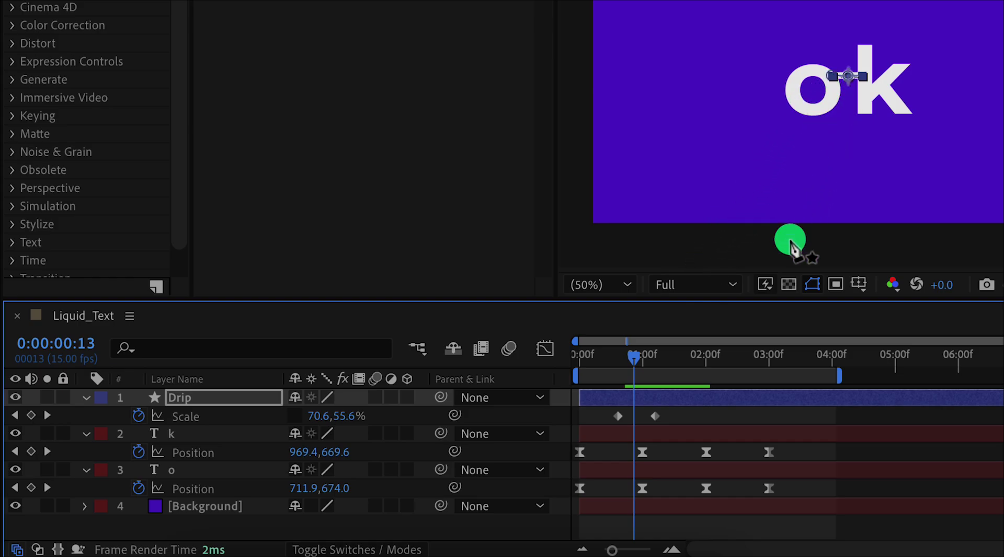
left_click(811, 286)
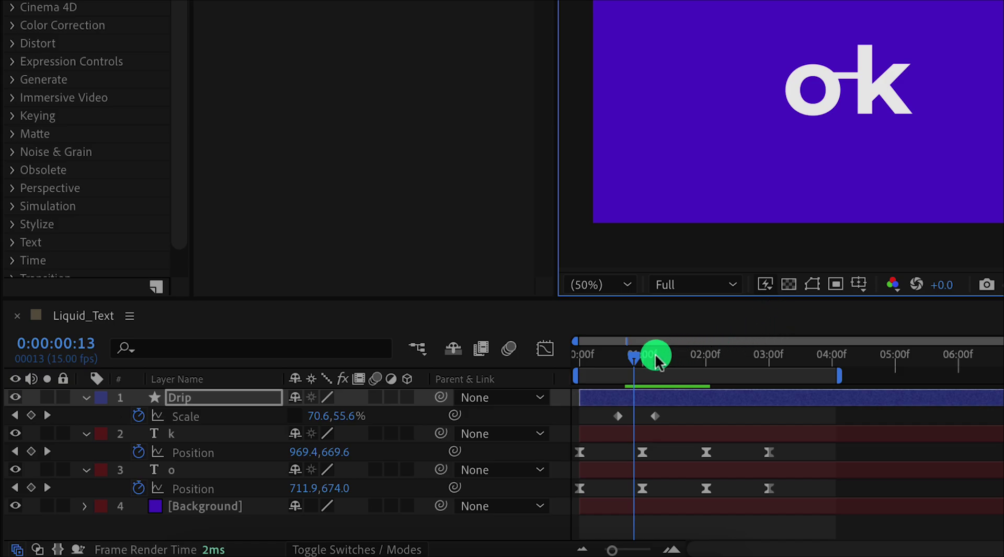
mouse_move(632, 355)
left_mouse_down()
mouse_move(596, 366)
mouse_move(647, 368)
mouse_move(634, 372)
left_mouse_up()
Duplicate the Drip layer three times, spacing the copies downward as parallel strokes between the o and k
left_click(629, 400)
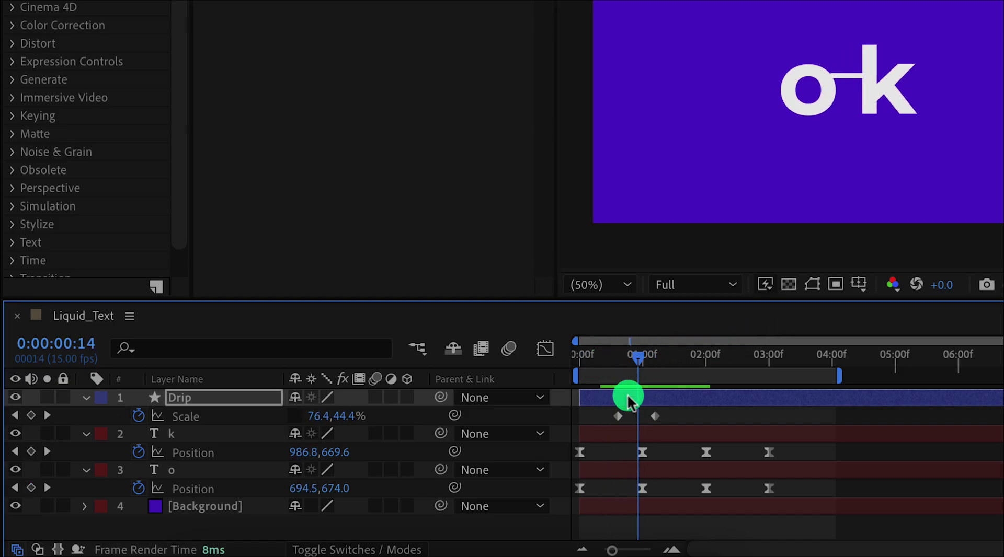
key("ctrl+d")
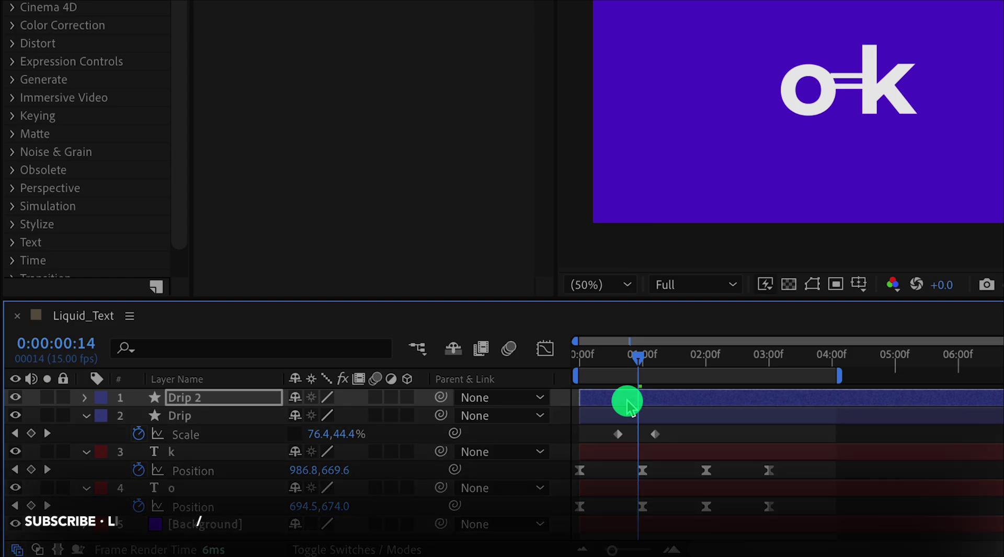
key("ctrl+d")
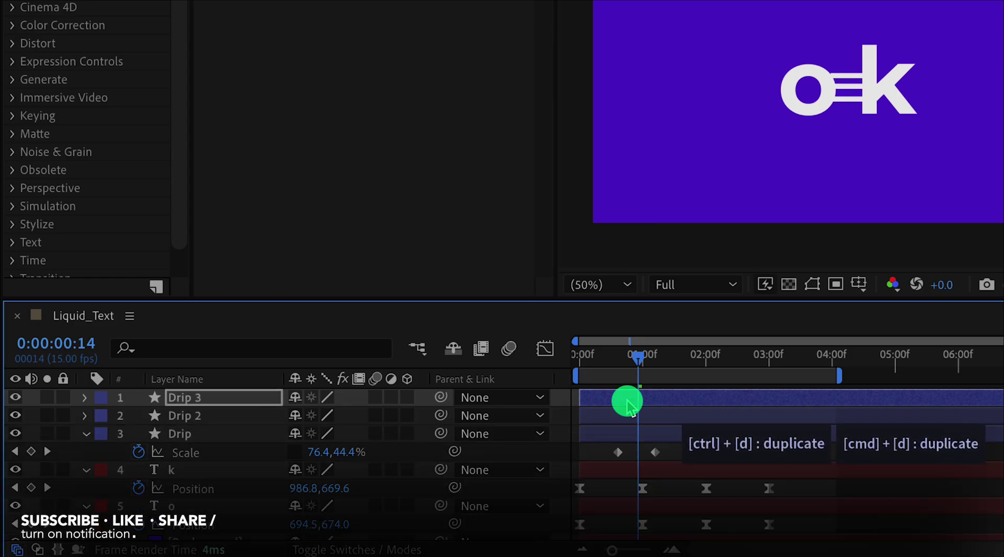
key("ctrl+d")
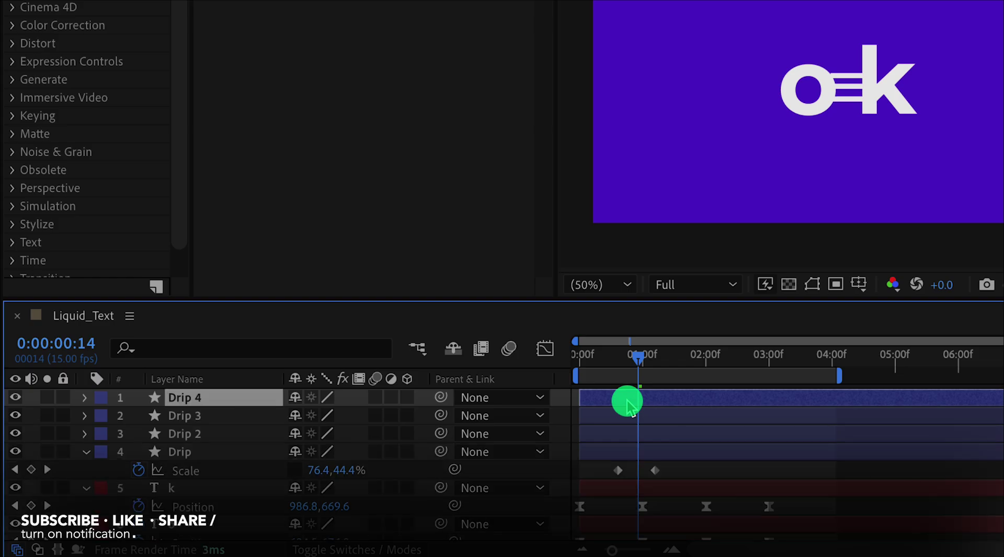
Reveal Drip 4's keyframes and set its horizontal Scale to 56% at 0:00:00:09
key("u")
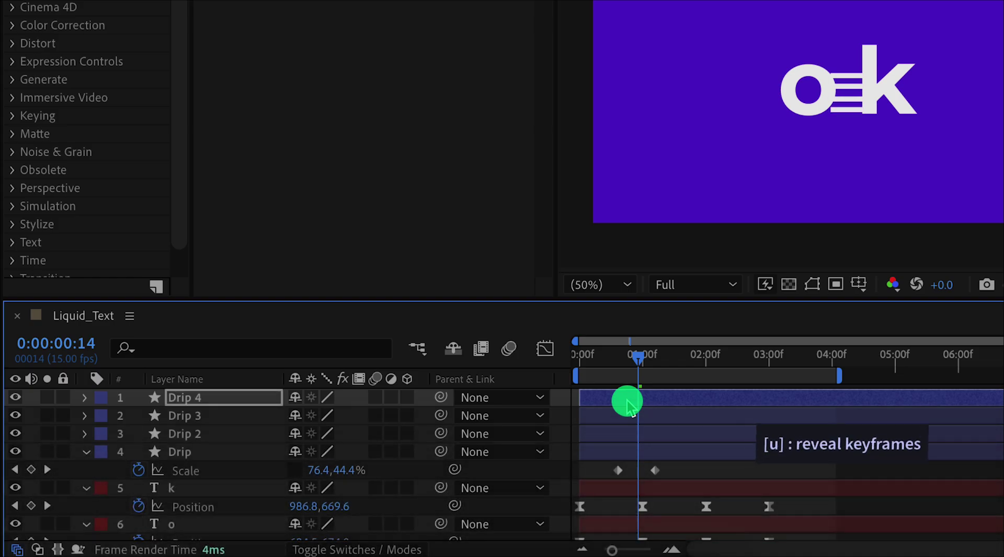
left_click_drag(639, 360, 630, 368)
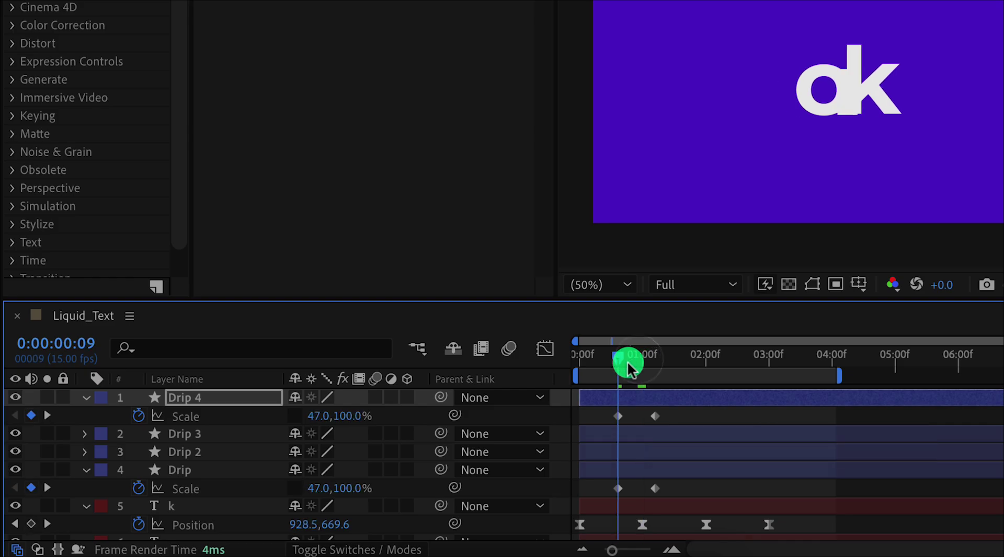
left_click(622, 402)
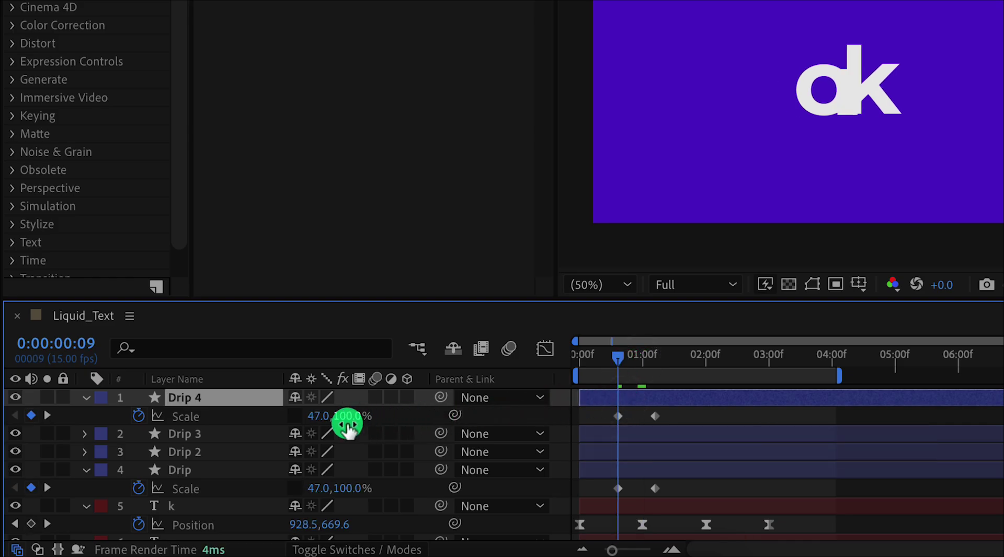
left_click_drag(319, 425, 320, 425)
left_click(320, 424)
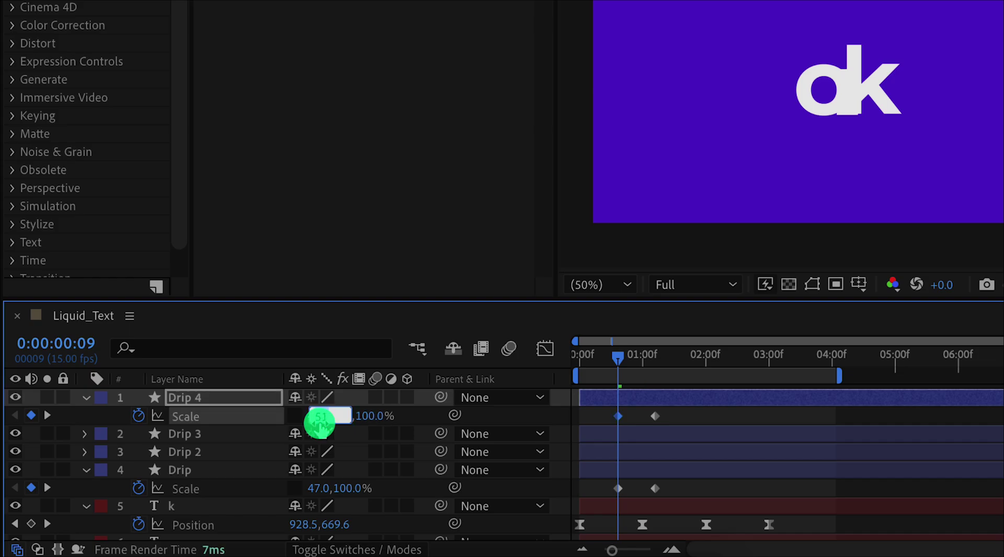
type("56")
key("Return")
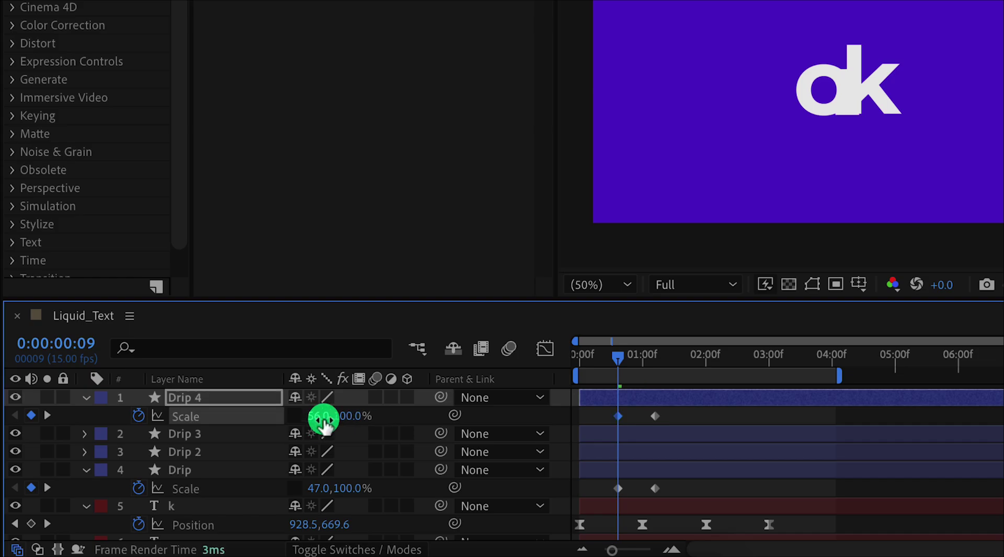
Reveal every layer's keyframes and shift Drip 4 one frame earlier, Drip 3 one frame later, and Drip 2 and Drip two frames earlier
left_click_drag(617, 361, 644, 375)
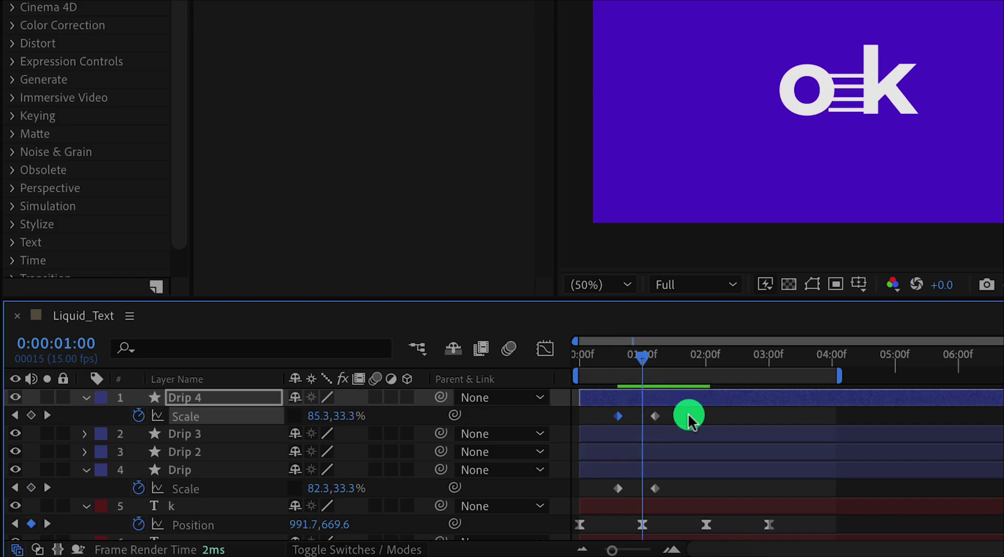
key("u")
key("u")
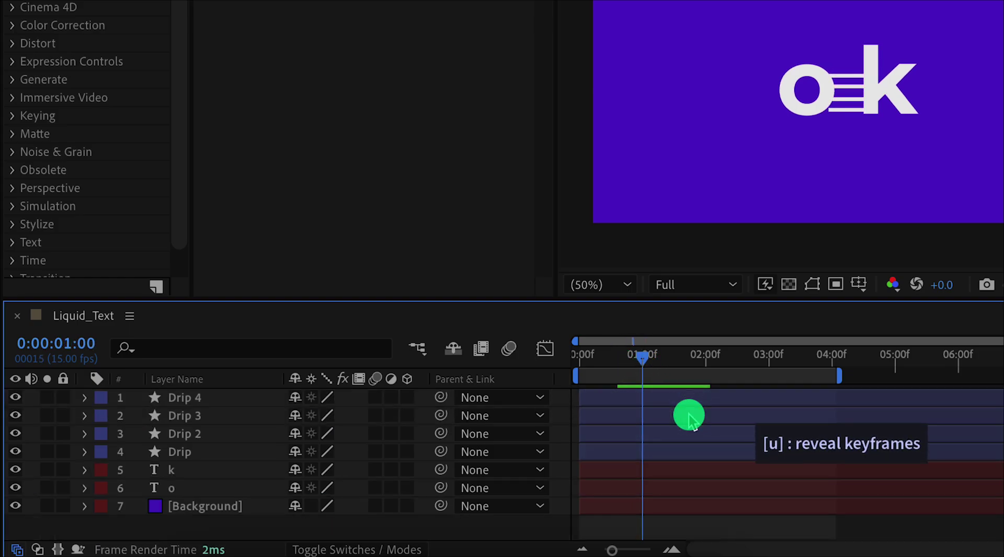
key("u")
scroll(688, 417, "down", 3)
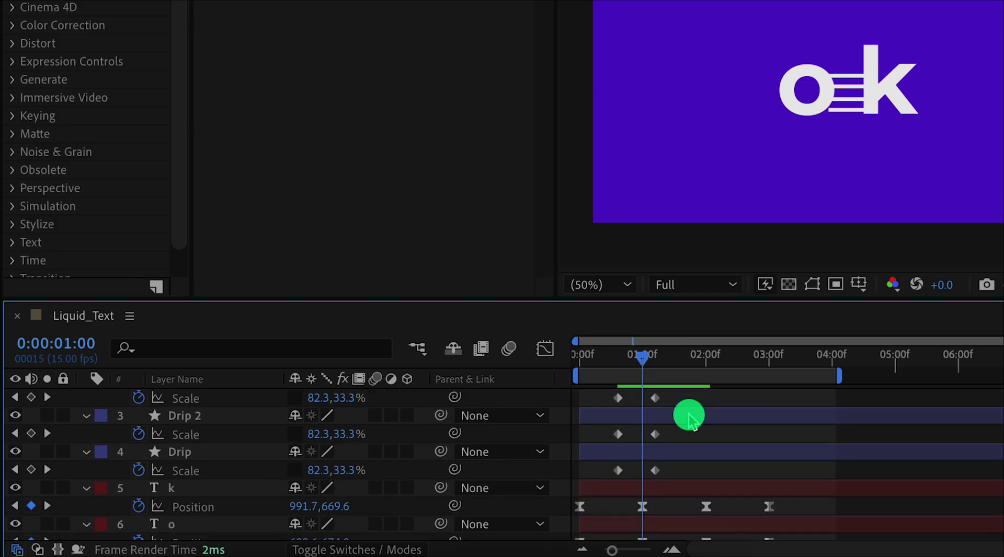
scroll(688, 414, "up", 3)
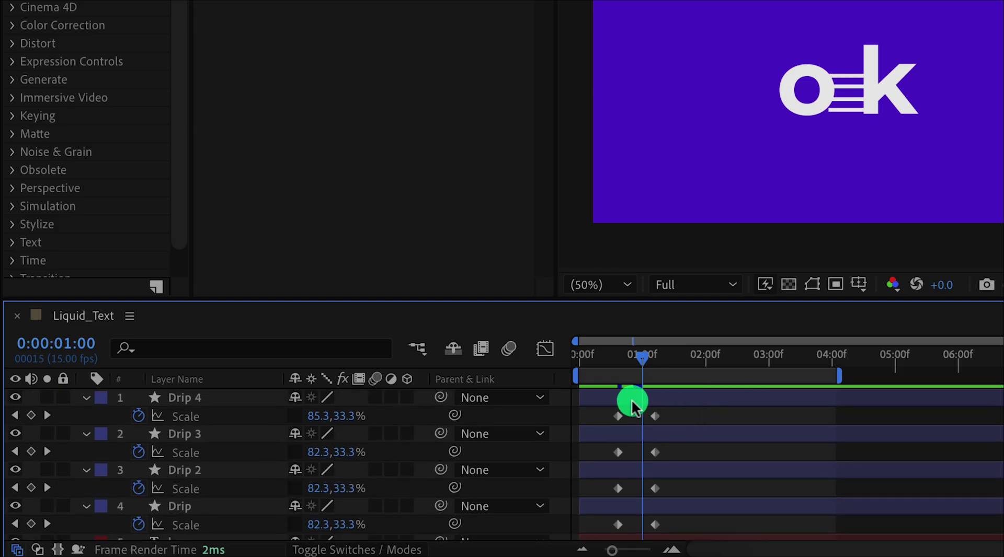
left_click_drag(632, 403, 627, 403)
left_click_drag(625, 437, 626, 470)
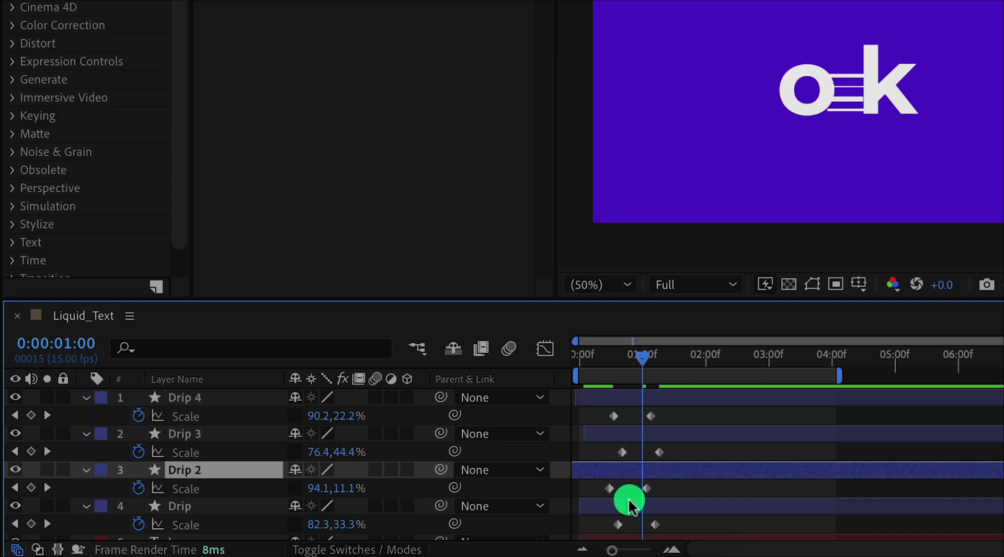
left_click_drag(627, 505, 647, 508)
Preview the staggered drips from the start of the timeline, then return to 0:00:00:00
left_click_drag(591, 367, 575, 366)
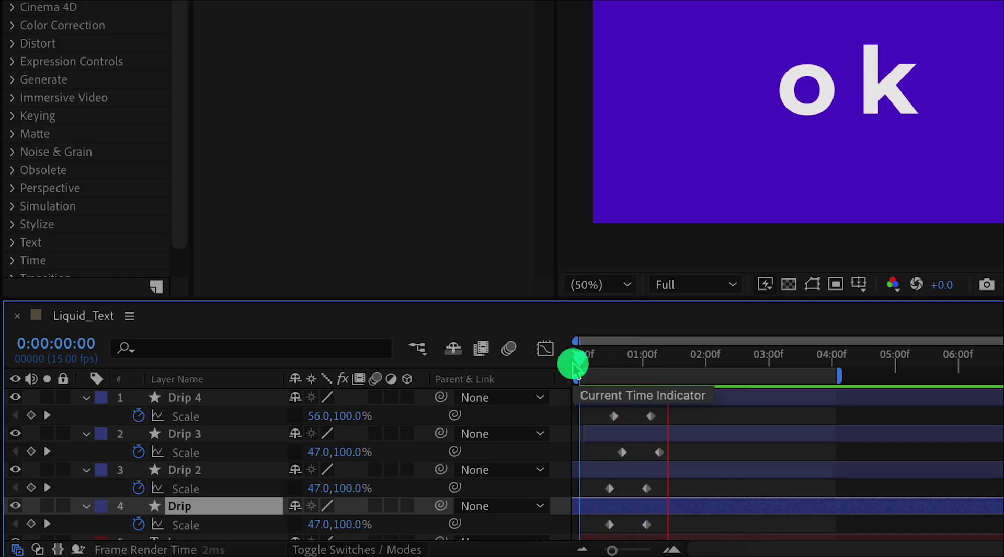
key("space")
mouse_move(587, 367)
left_mouse_down()
mouse_move(647, 372)
mouse_move(576, 376)
left_mouse_up()
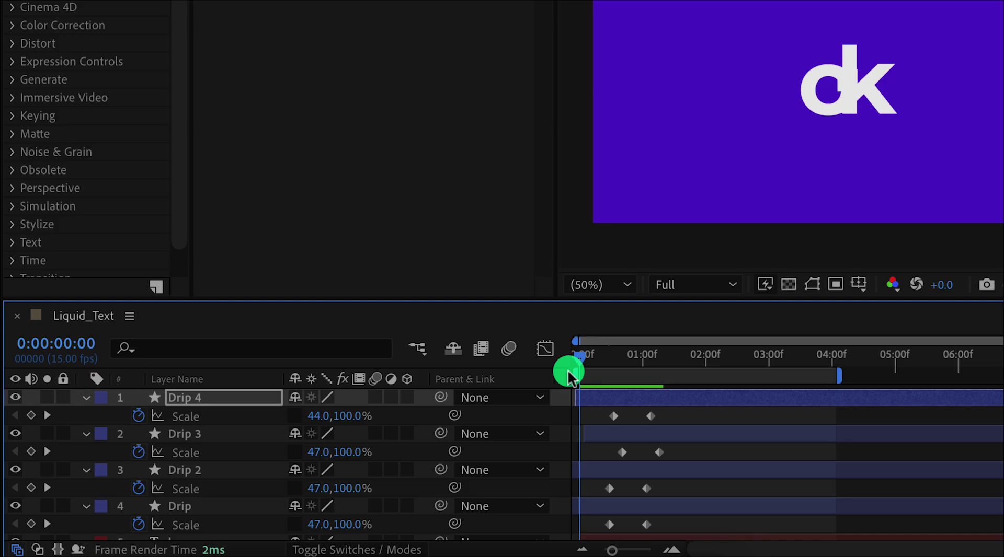
mouse_move(569, 373)
left_mouse_down()
mouse_move(587, 377)
mouse_move(570, 375)
left_mouse_up()
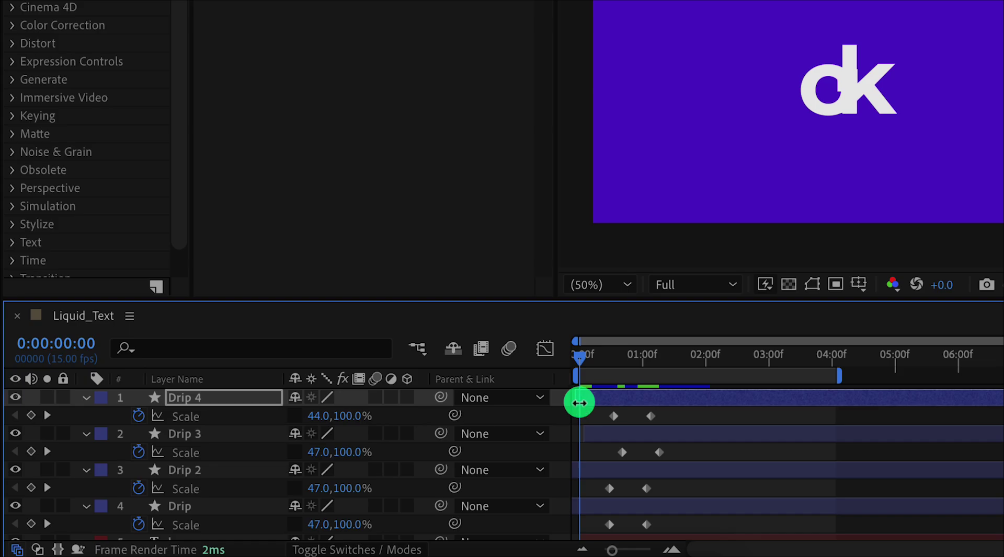
Trim the start of Drip 4 to about frame 7 and the start of Drip 3 to about frame 8
left_click_drag(578, 402, 606, 403)
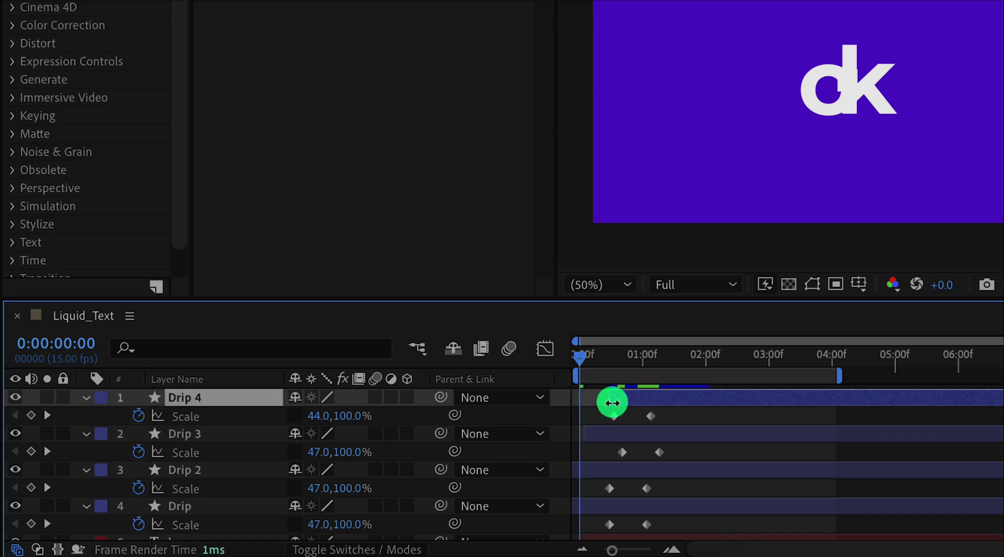
left_click(588, 436)
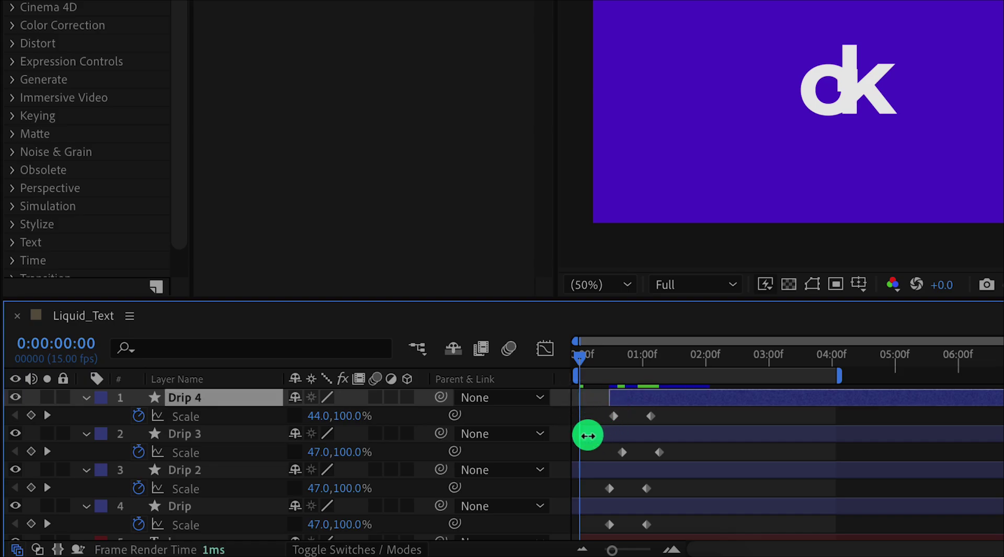
left_click_drag(587, 436, 613, 442)
left_click(577, 472)
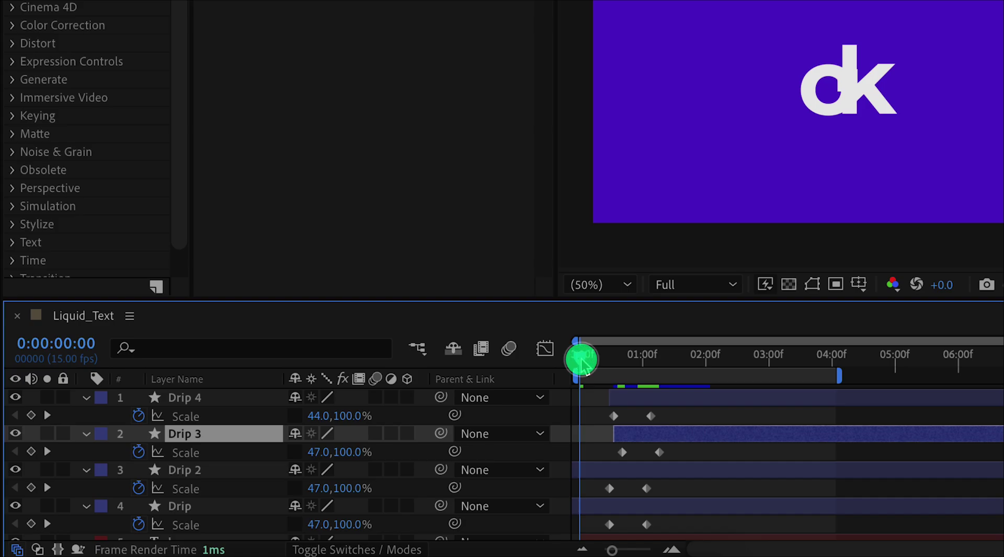
Split Drip 2 at 0:00:00:07 and delete the part before the split
left_click_drag(581, 360, 610, 372)
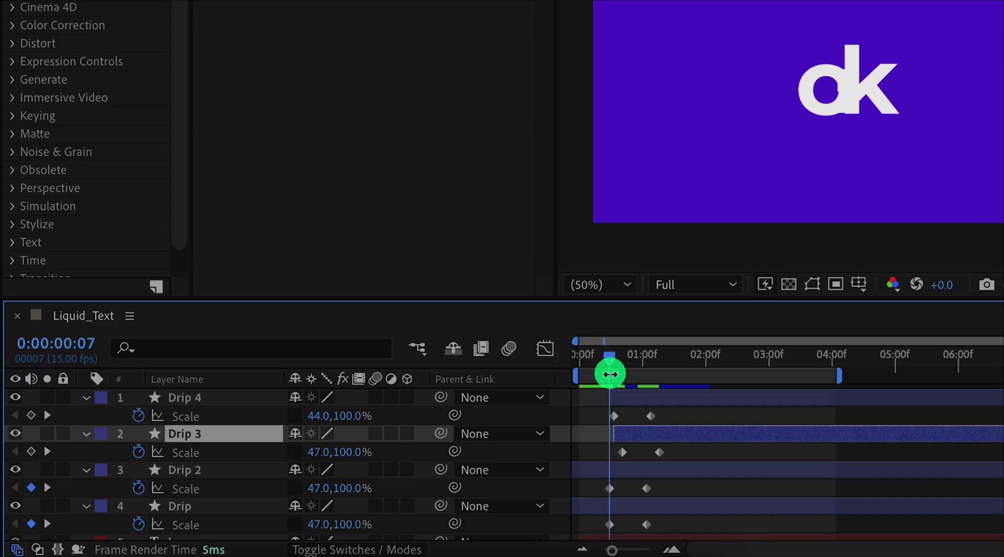
left_click(598, 472)
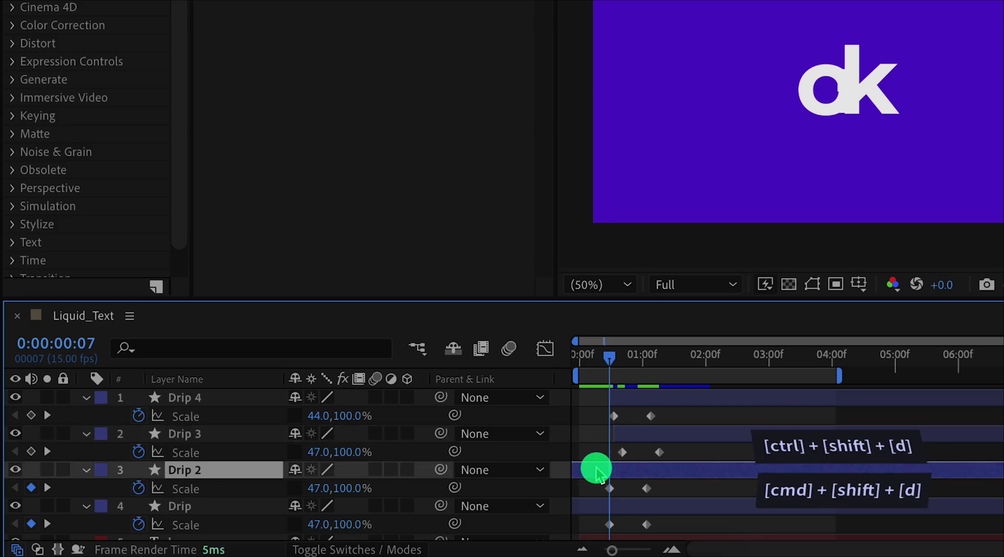
key("ctrl+shift+d")
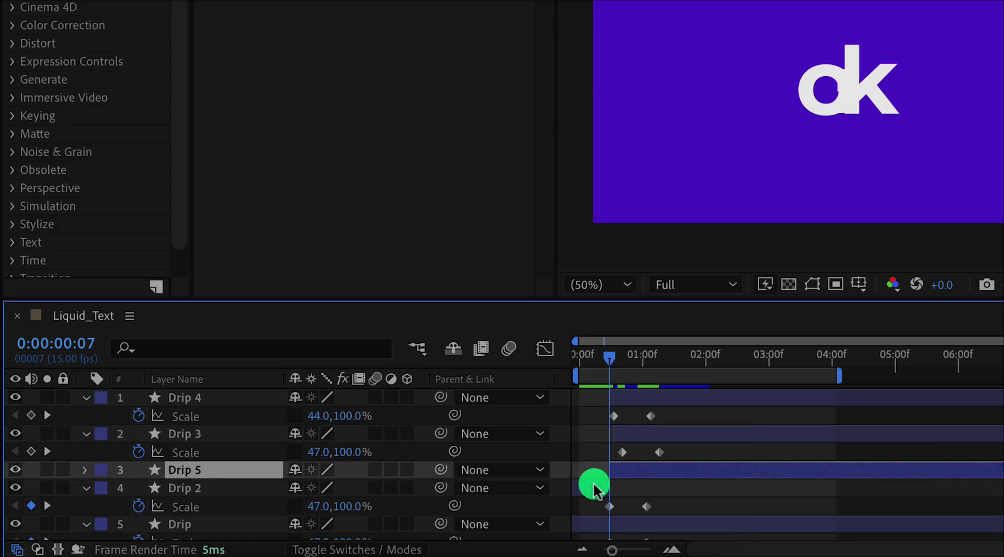
left_click(592, 490)
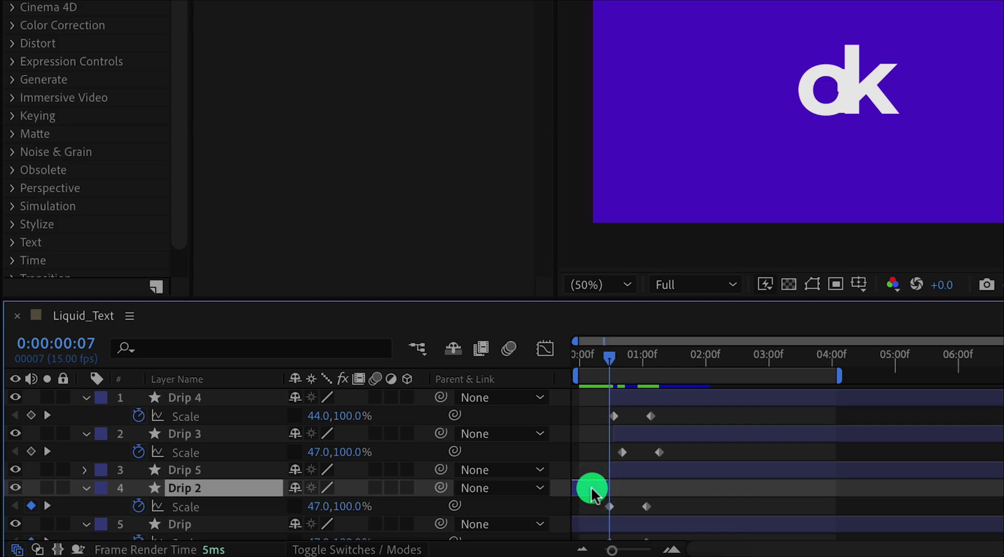
key("Delete")
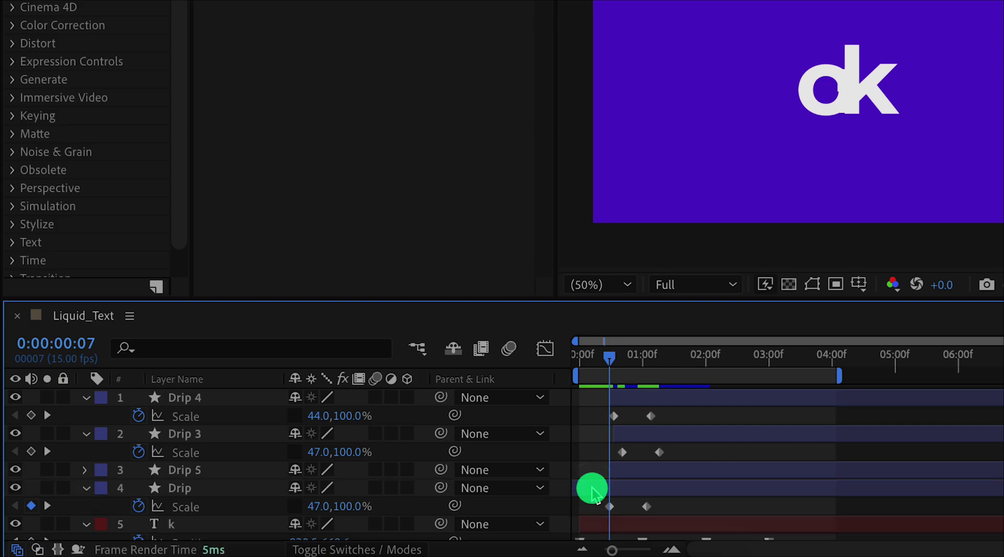
Split the original Drip layer at 0:00:00:07 and delete its earlier part
left_click(593, 490)
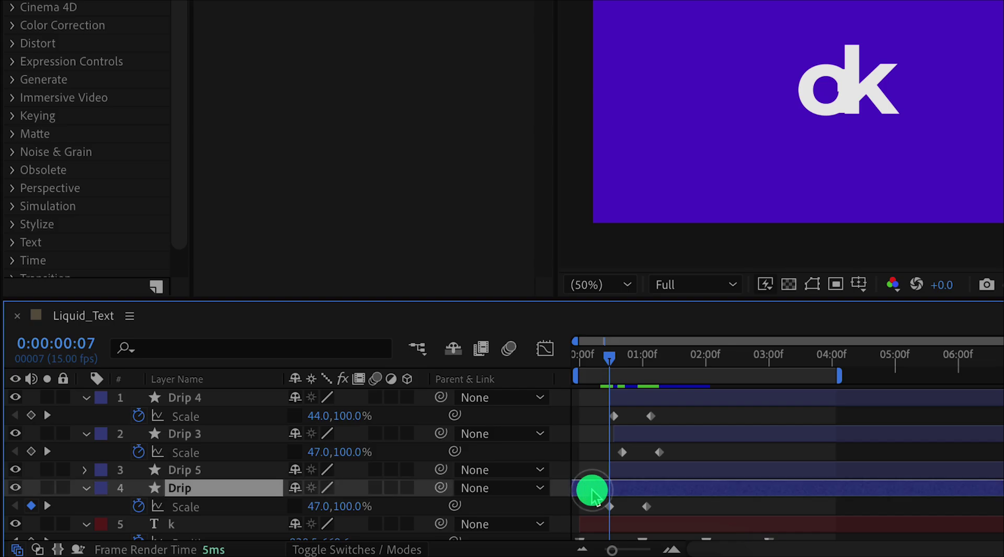
key("ctrl+d")
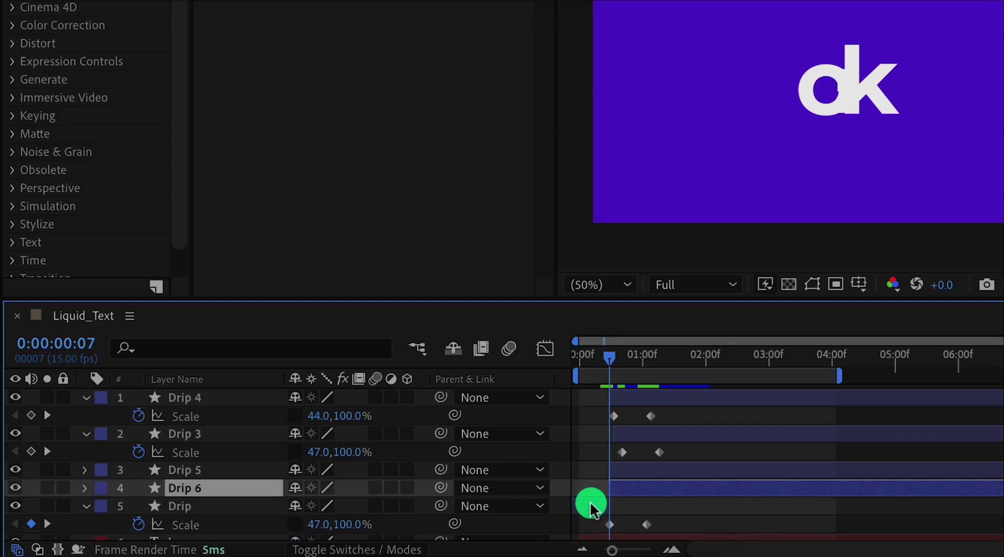
left_click(591, 506)
key("Delete")
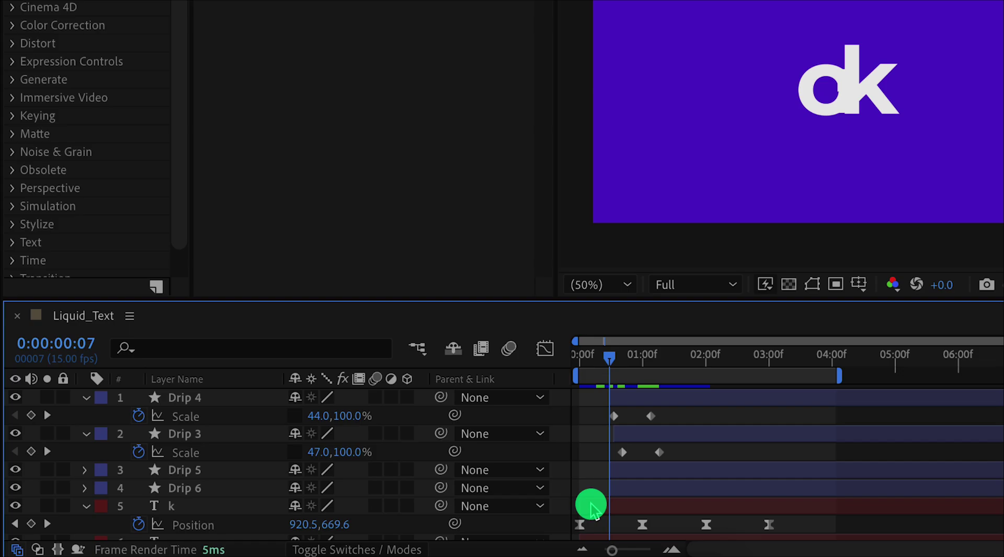
Trim the starts of Drip 4, Drip 5 and Drip 6 to about frame 8, in line with Drip 3
left_click(622, 399)
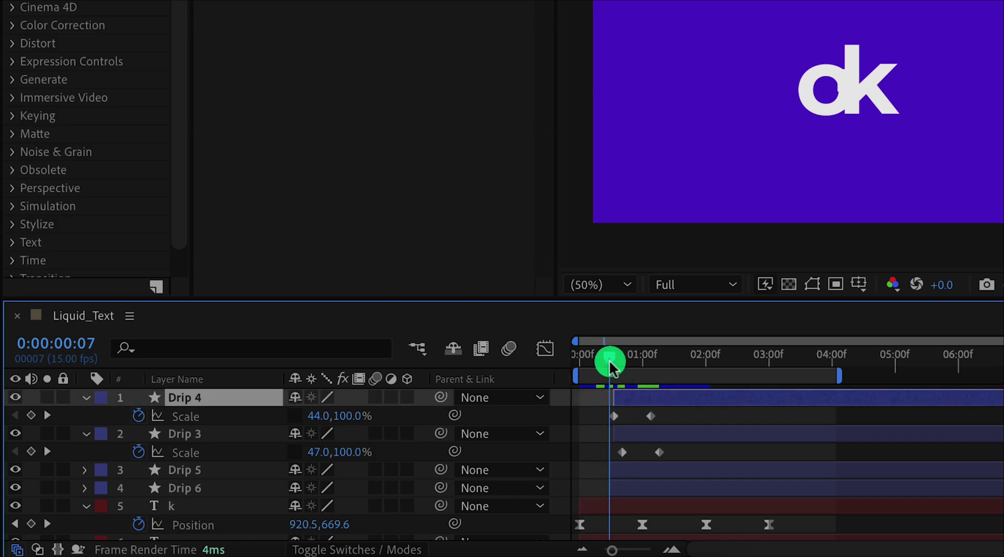
mouse_move(610, 366)
left_mouse_down()
mouse_move(638, 359)
mouse_move(609, 365)
left_mouse_up()
left_click(618, 416)
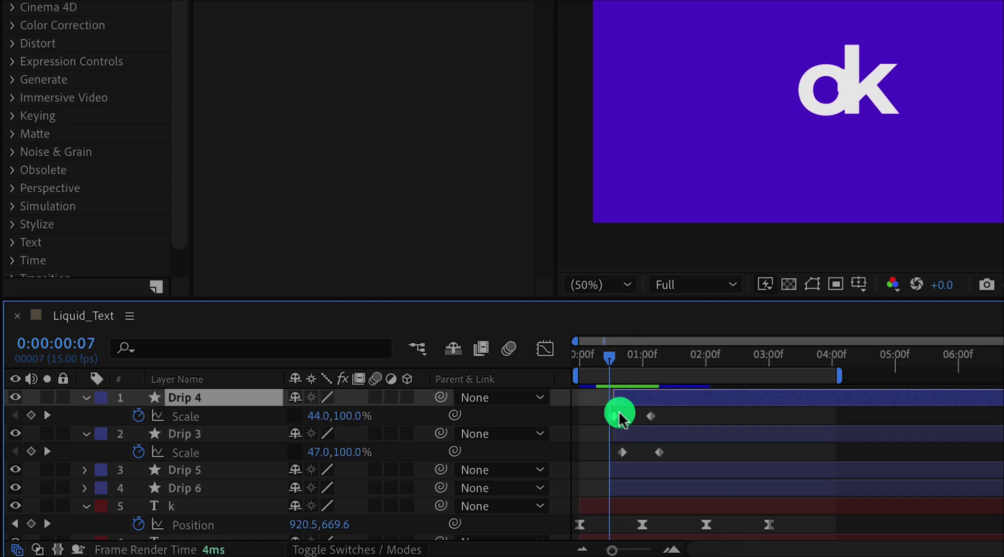
left_click(619, 471)
left_click(612, 486)
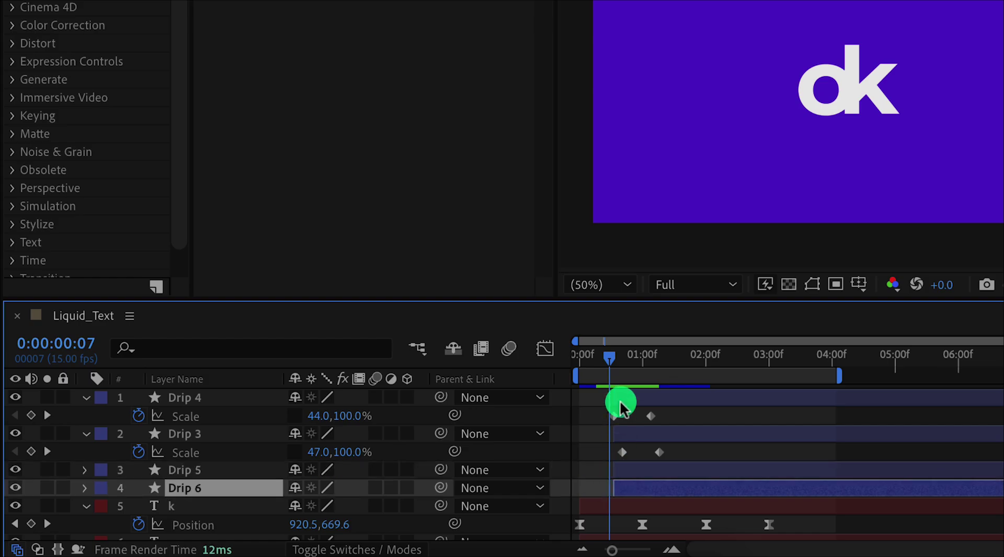
Check the trimmed drips by scrubbing to 0:00:00:14 and collapse the keyframes of all layers
left_click(614, 360)
left_click_drag(618, 361, 644, 370)
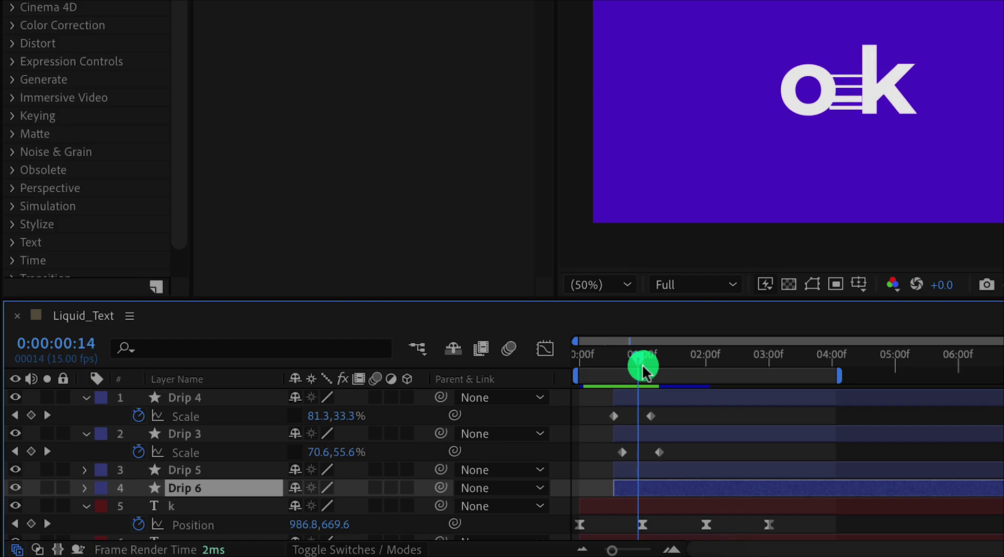
left_click(523, 459)
key("u")
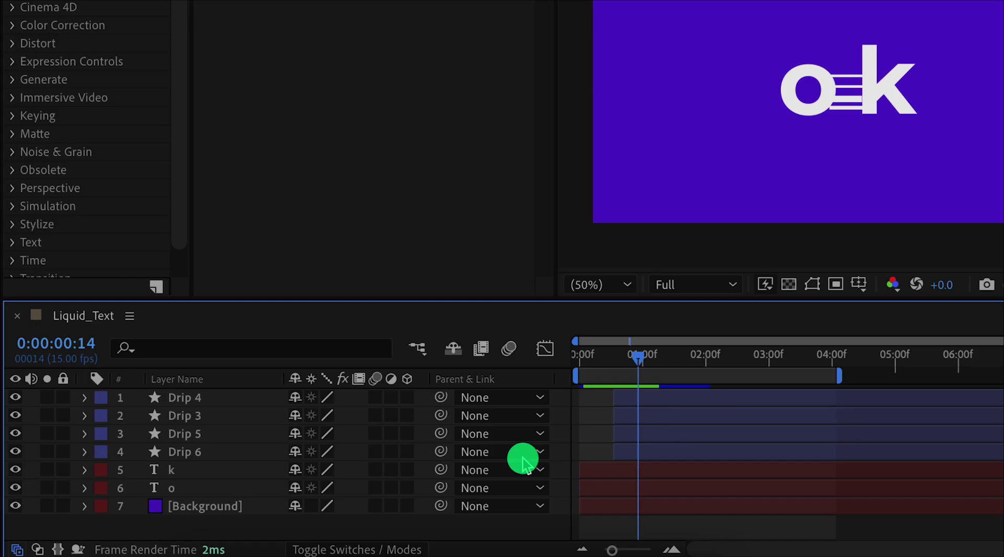
Pre-compose the four Drip layers with the k and o text layers into a new composition named Liquid_Text
left_click(177, 491)
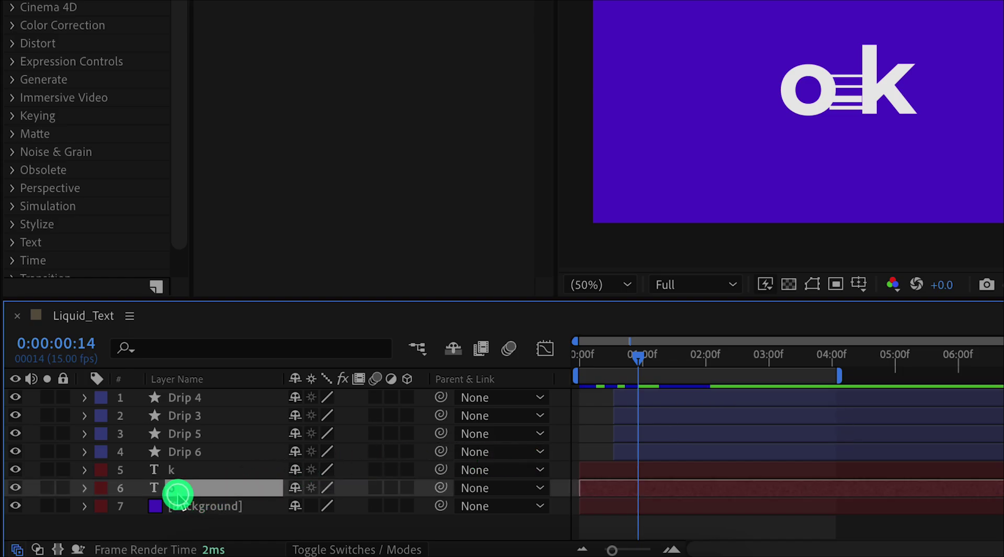
left_click(195, 400, "shift")
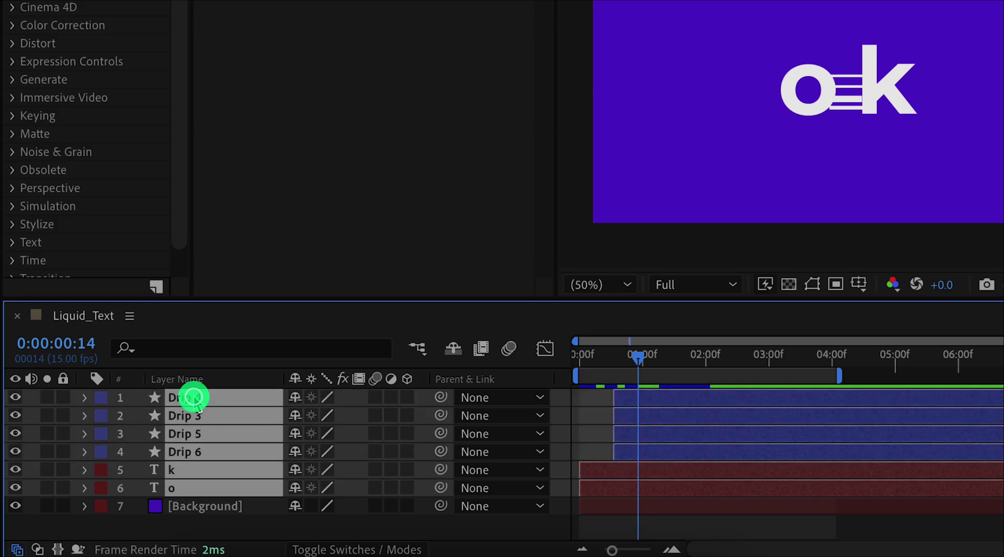
right_click(194, 402)
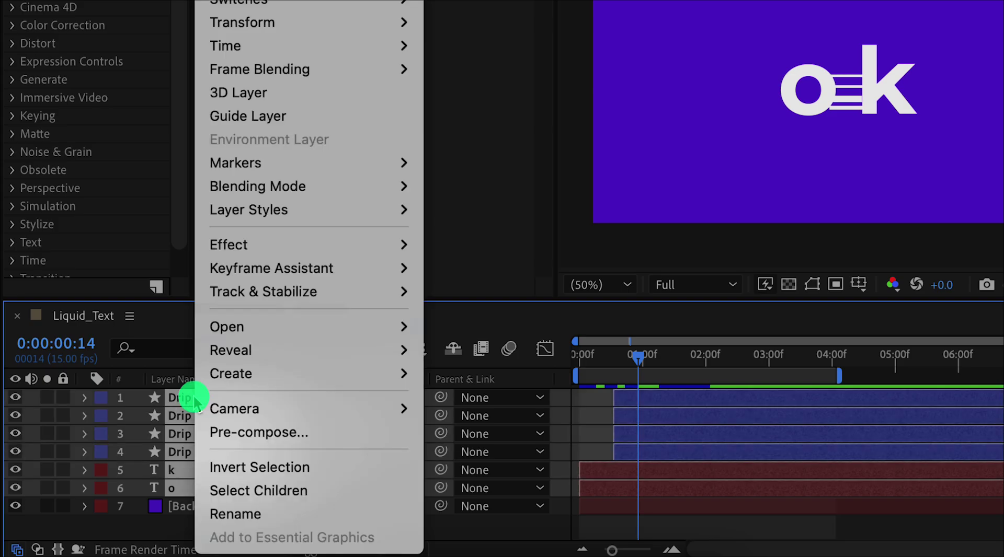
left_click(319, 431)
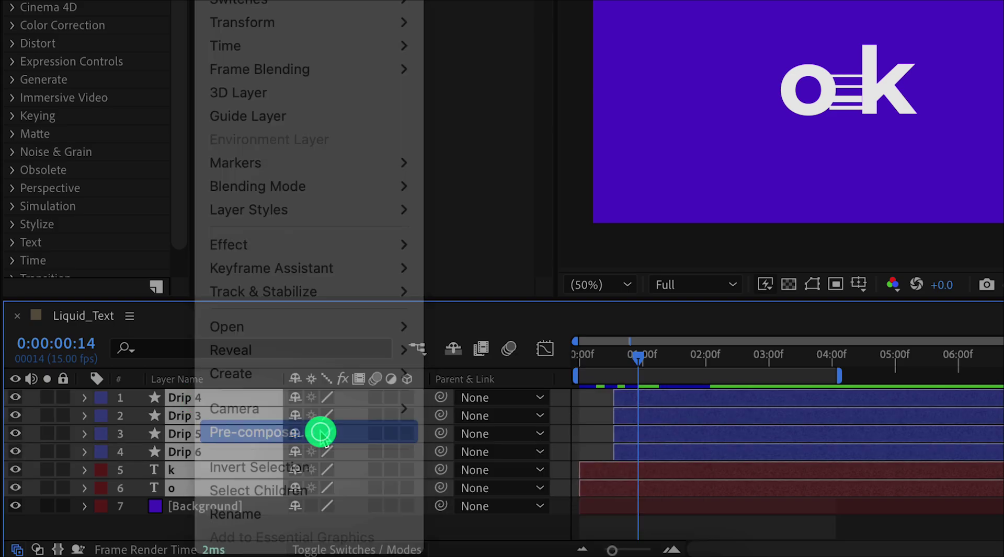
type("Liquid_Text")
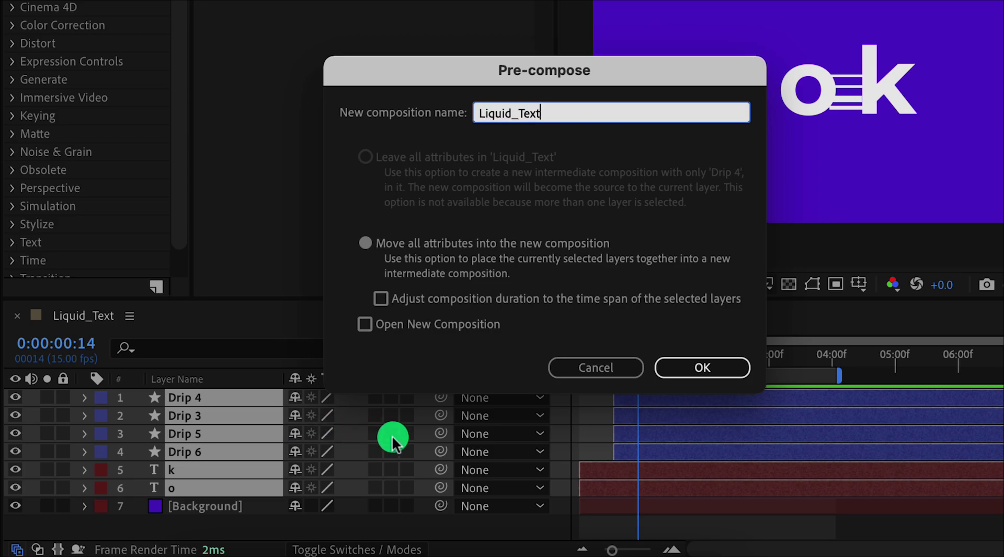
left_click(669, 365)
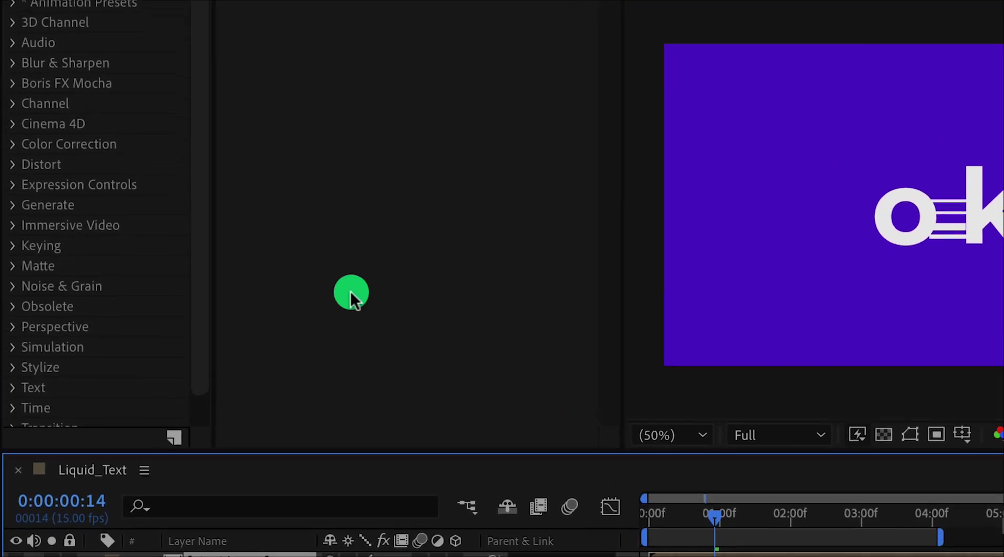
Apply Gaussian Blur to the Liquid_Text pre-comp and set its Blurriness to 20
left_click(121, 58)
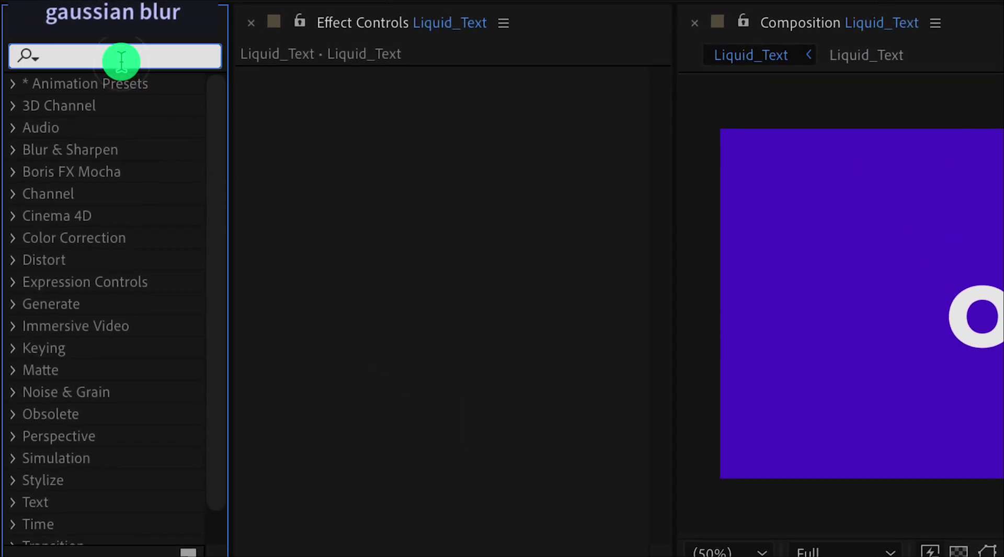
type("gau")
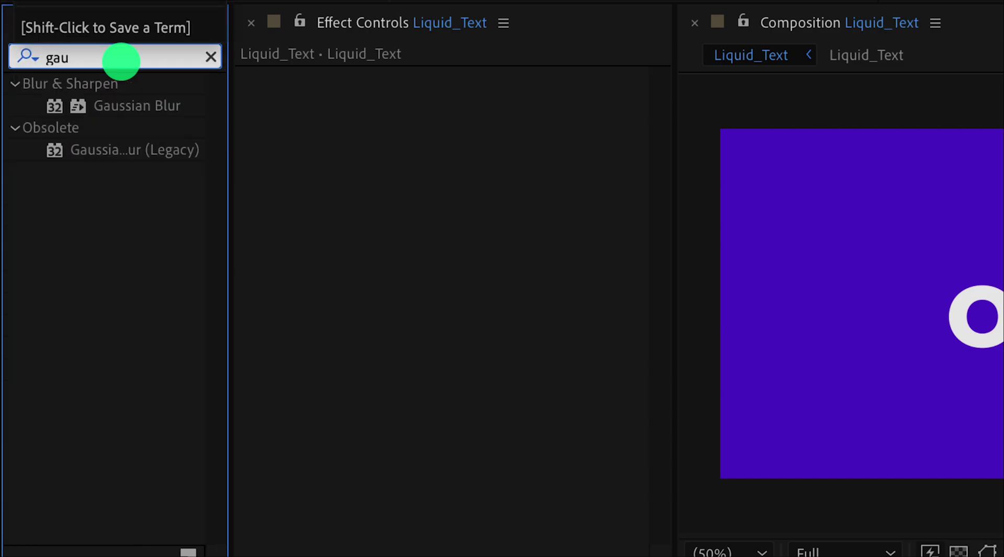
left_click_drag(137, 102, 300, 143)
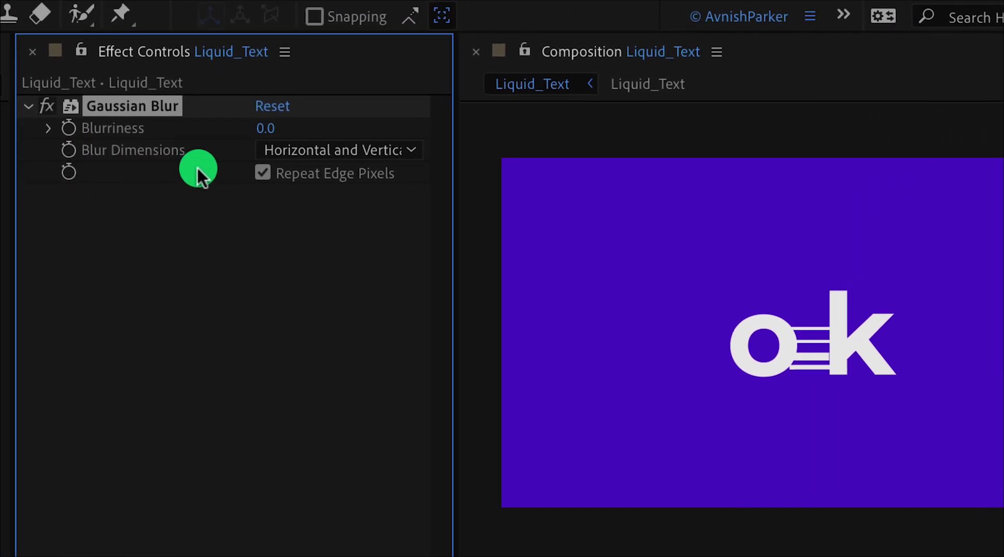
left_click(249, 132)
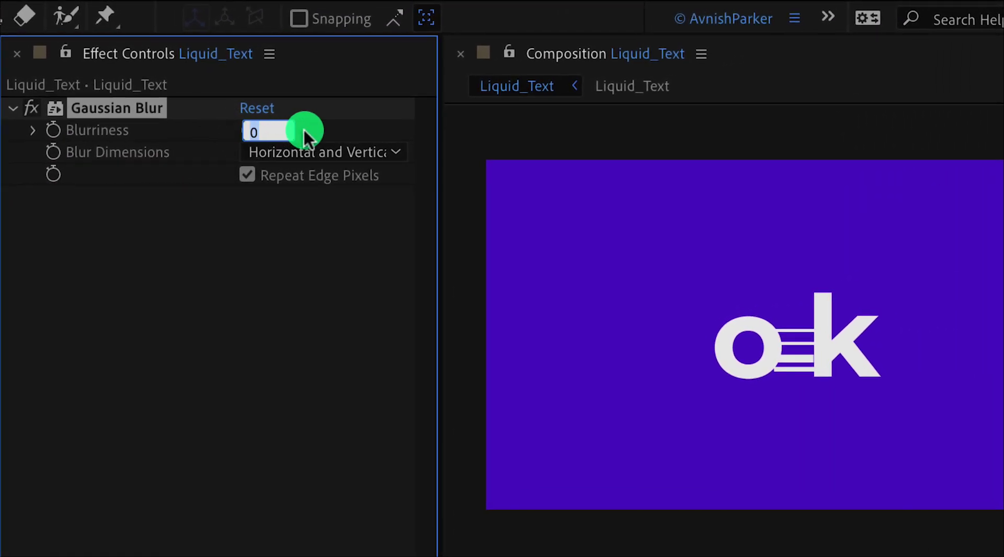
type("20")
key("Return")
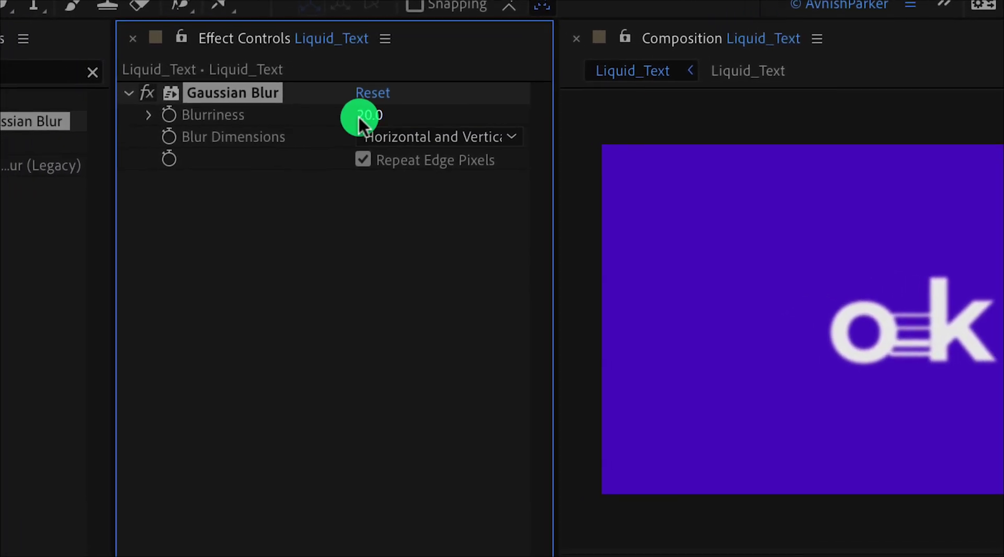
Apply Simple Choker below the Gaussian Blur and try a Choke Matte of -4.40 with a preview
left_click(114, 70)
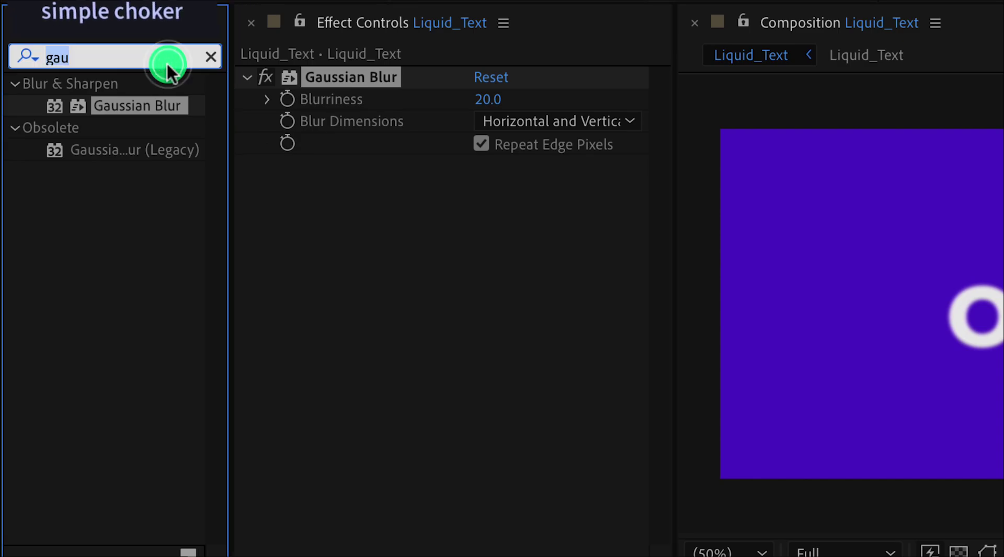
type("chok")
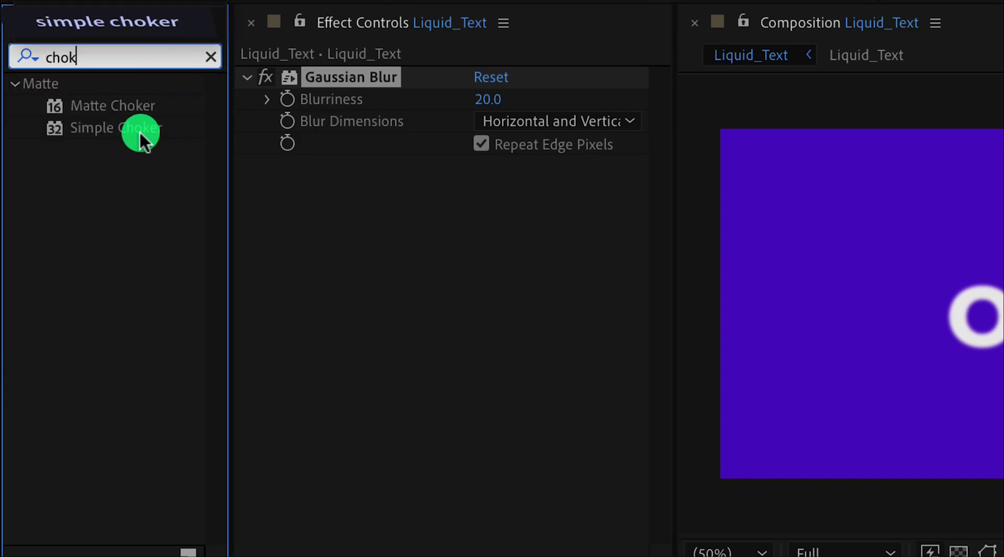
left_click_drag(139, 131, 308, 209)
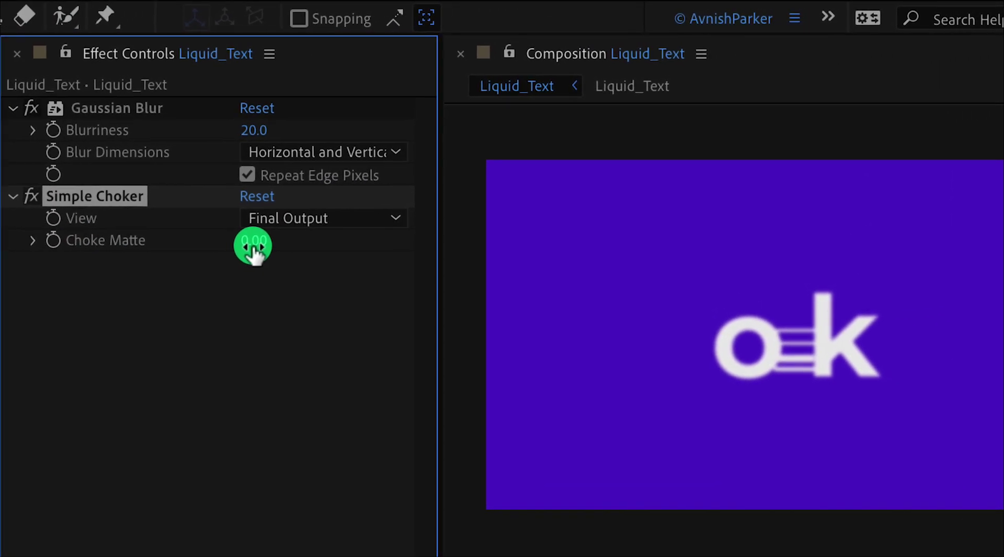
left_click_drag(253, 245, 203, 254)
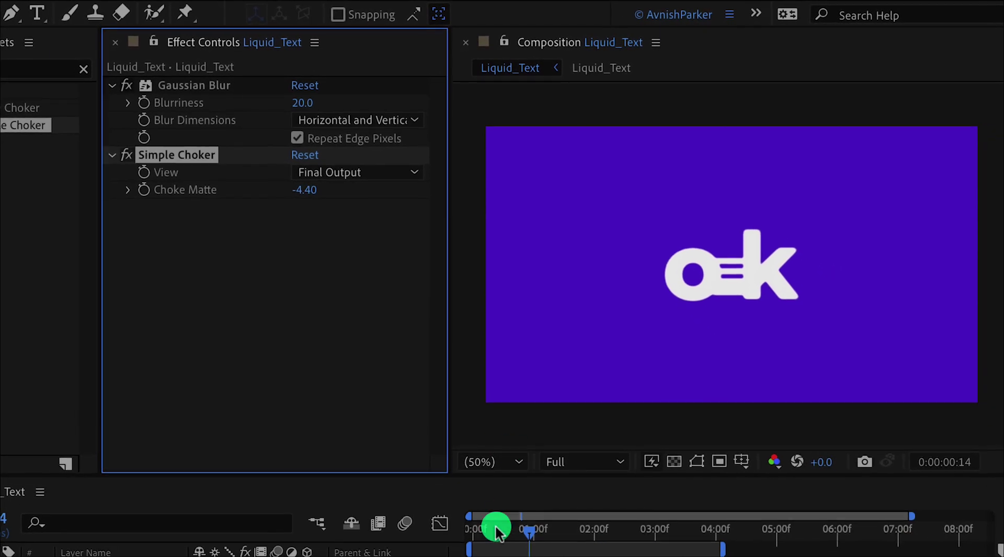
key("space")
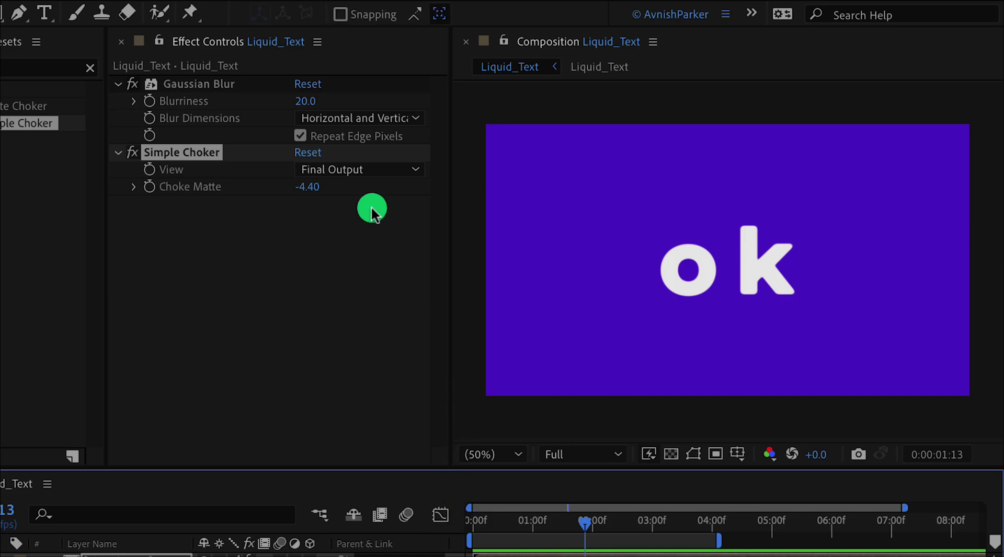
Set Simple Choker's Choke Matte to 5 and preview the animation from the first frame
left_click(314, 188)
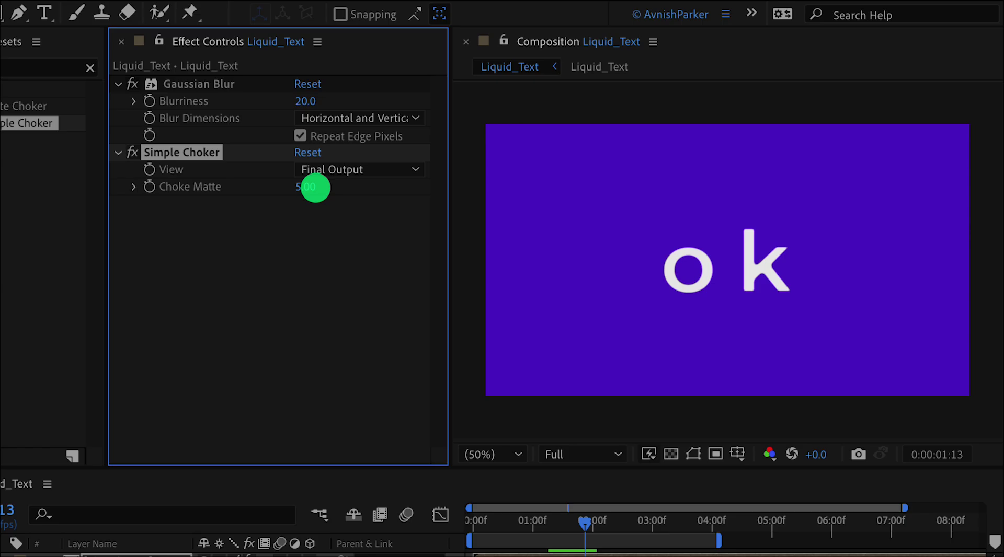
left_click_drag(567, 522, 469, 534)
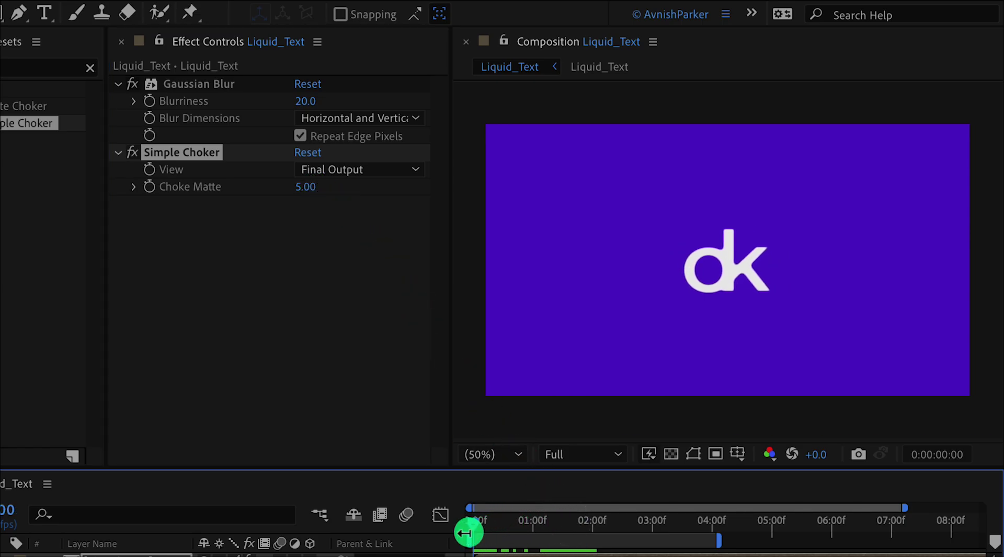
key("space")
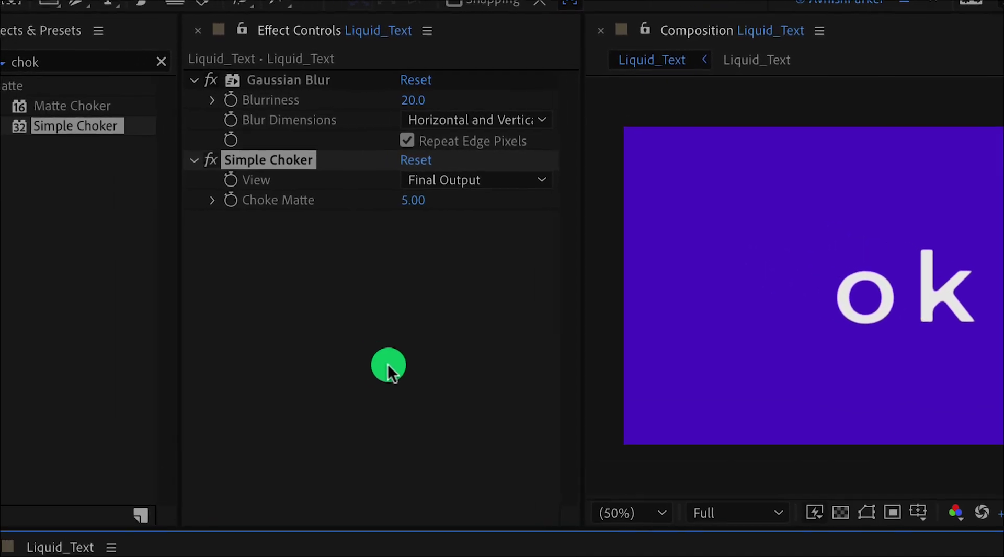
Add a Levels effect with its channel set to Alpha and disable Simple Choker
left_click(70, 62)
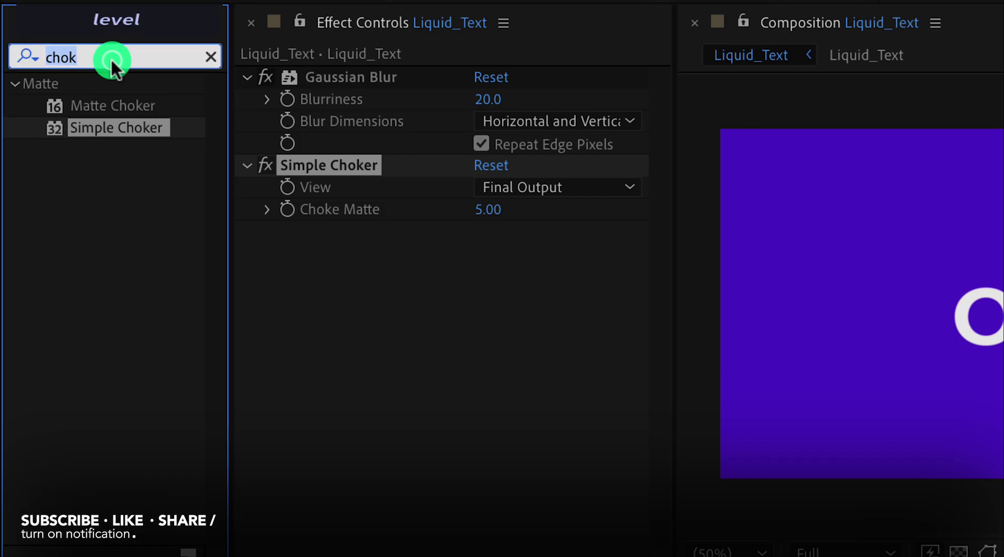
type("level")
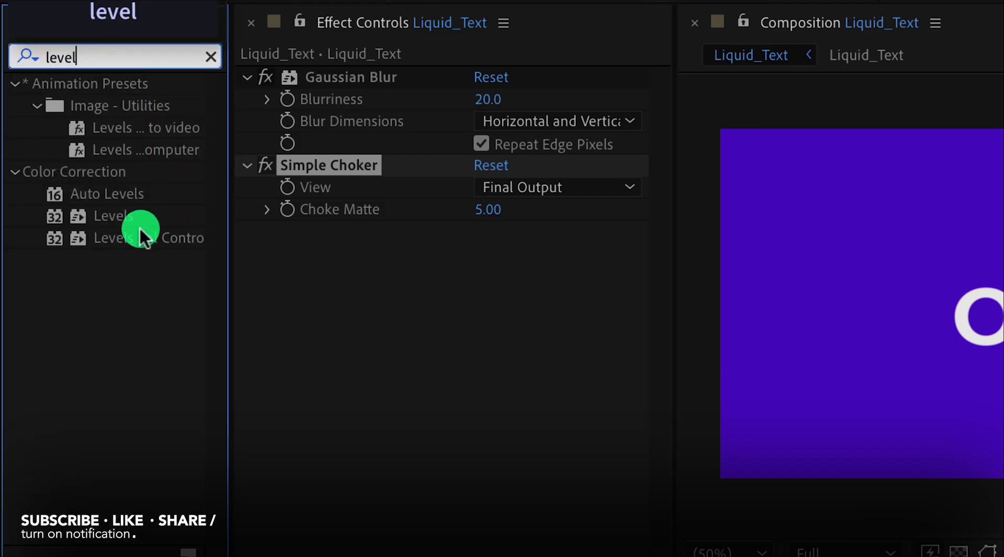
left_click_drag(117, 220, 303, 277)
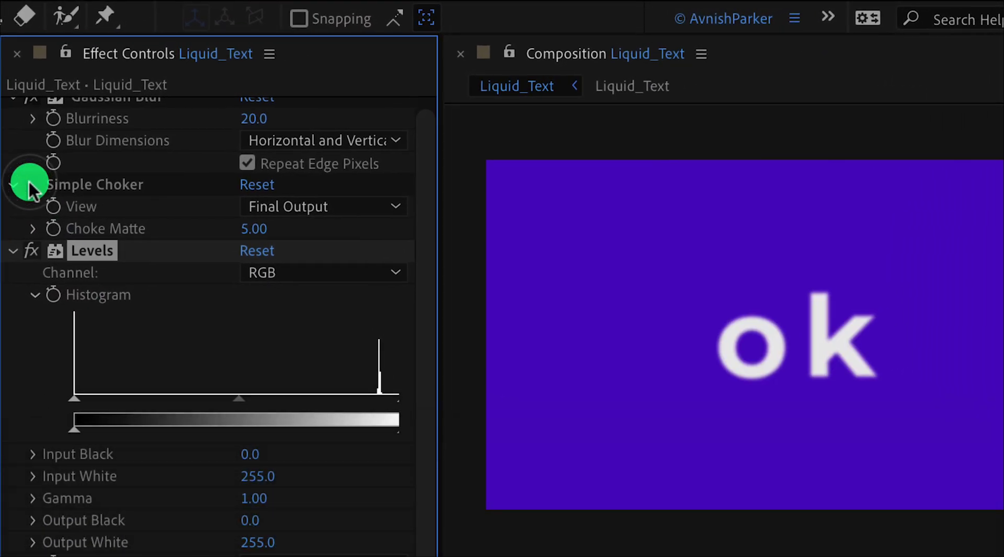
left_click(301, 277)
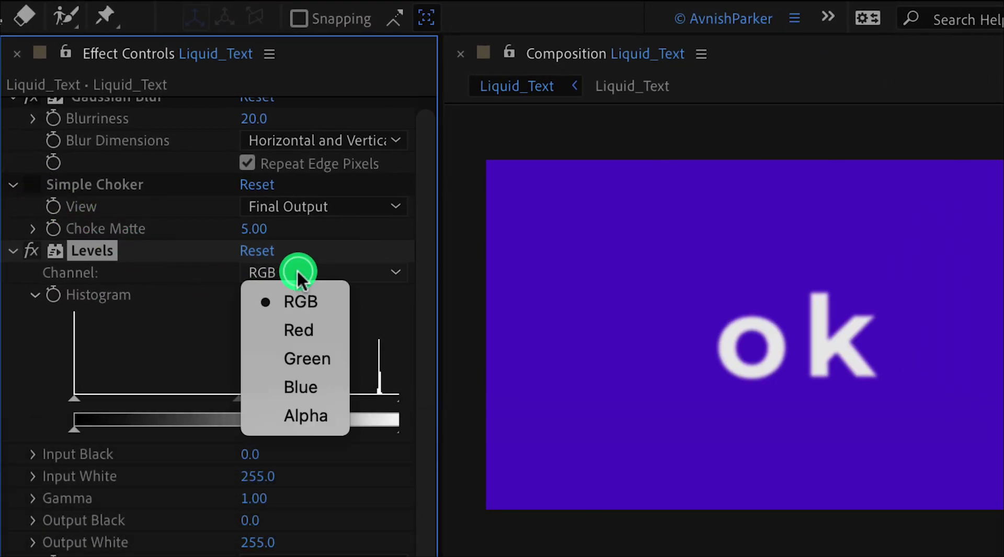
left_click(320, 411)
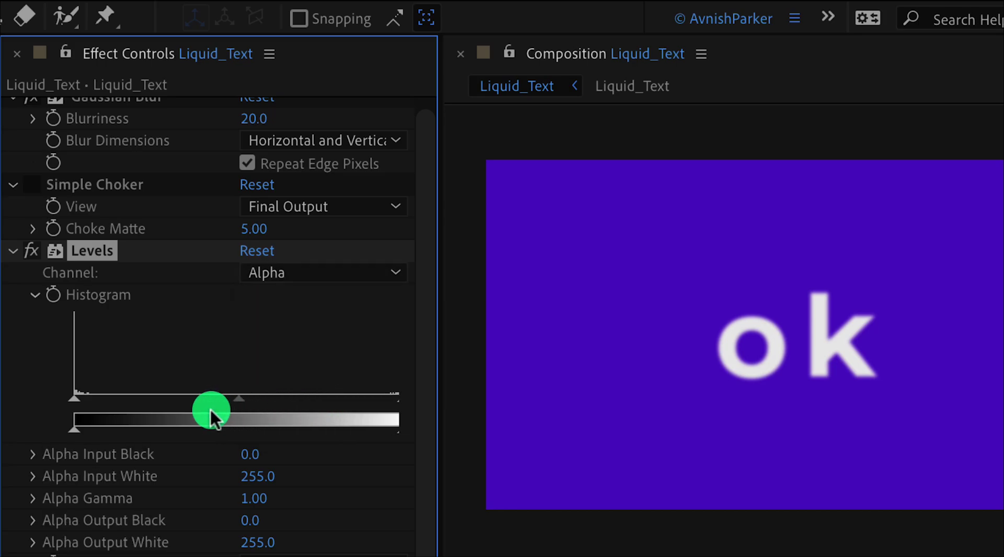
Set the Levels Alpha Input Black to 91 and Alpha Input White to 126, and check the animation from the start
left_click_drag(73, 400, 134, 402)
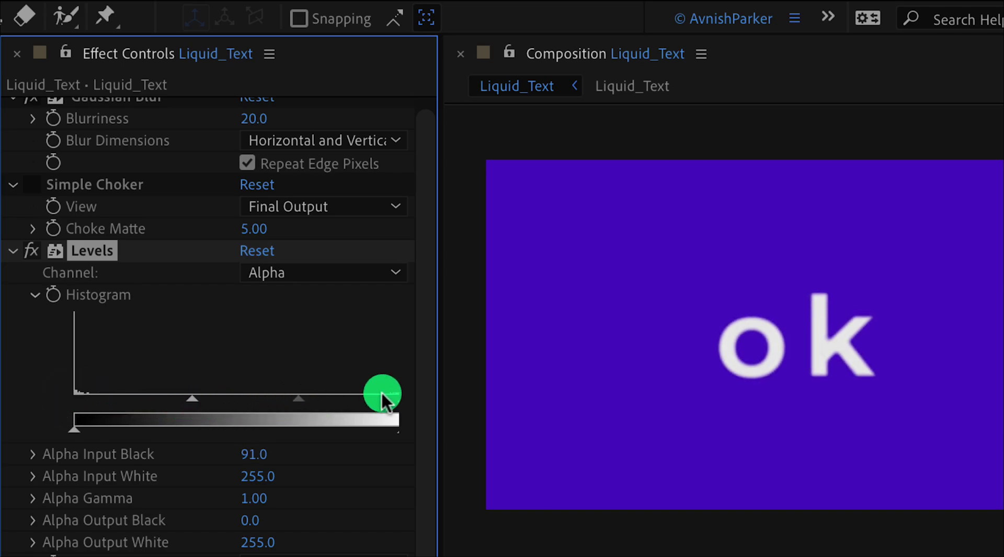
left_click_drag(391, 400, 244, 390)
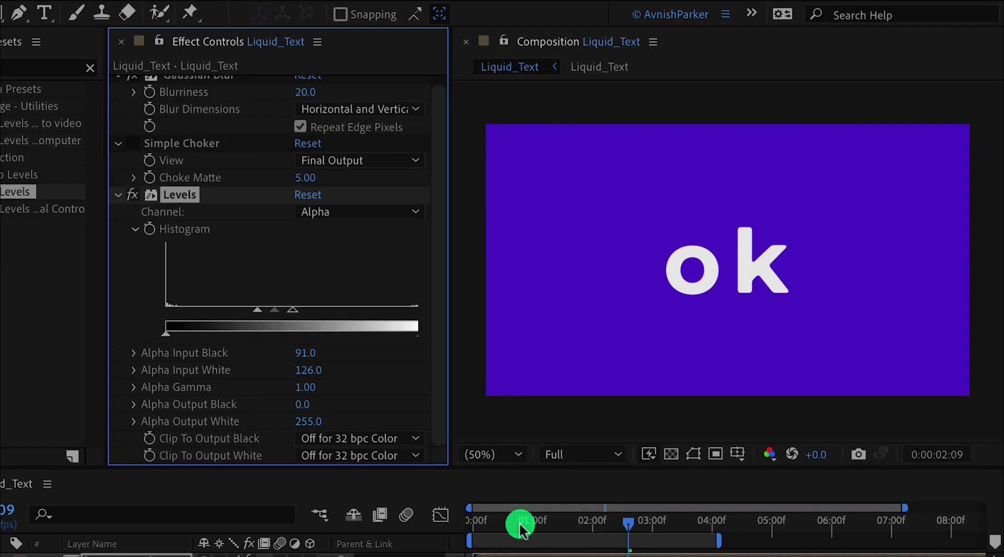
left_click_drag(520, 524, 429, 535)
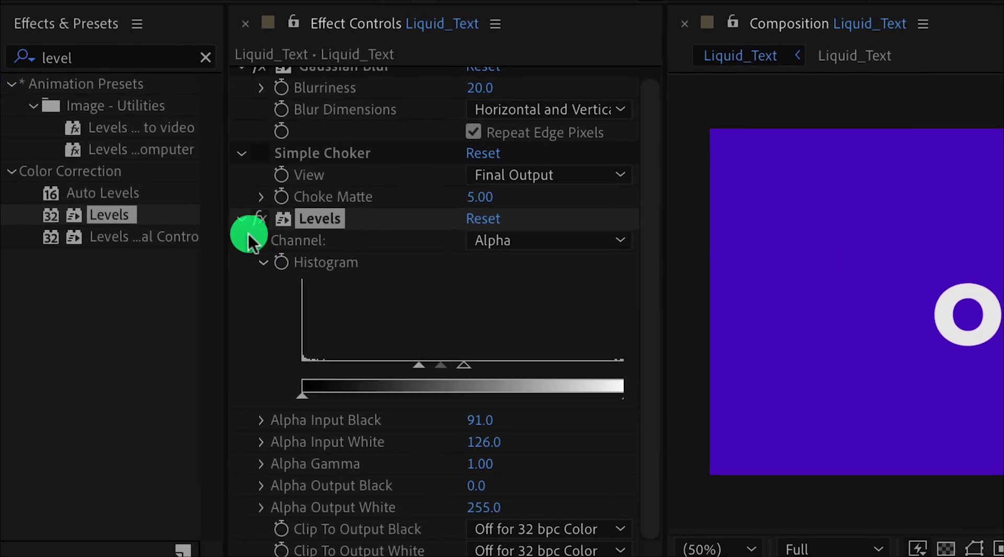
Collapse the Levels settings and apply Roughen Edges below Levels on the Liquid_Text pre-comp
left_click(245, 219)
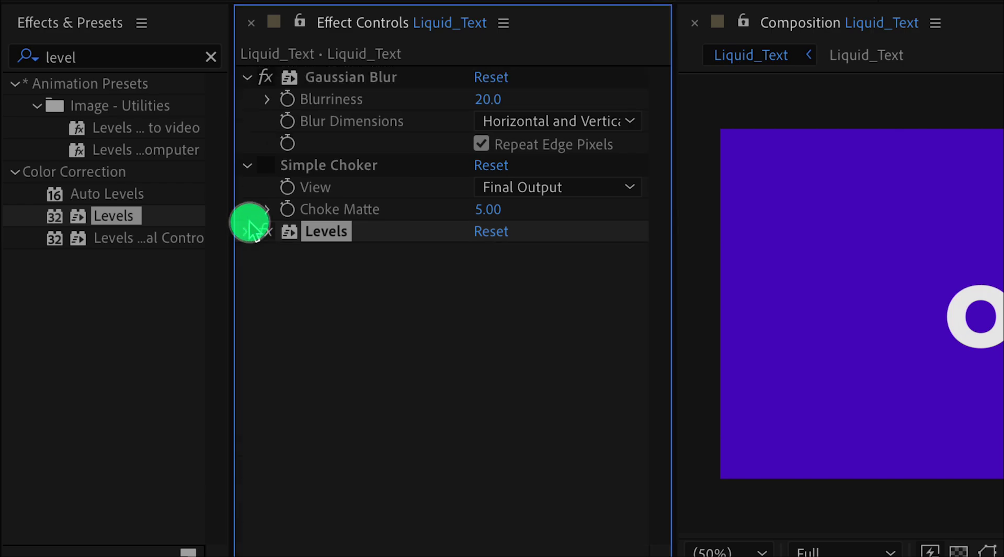
left_click(112, 58)
type("edges")
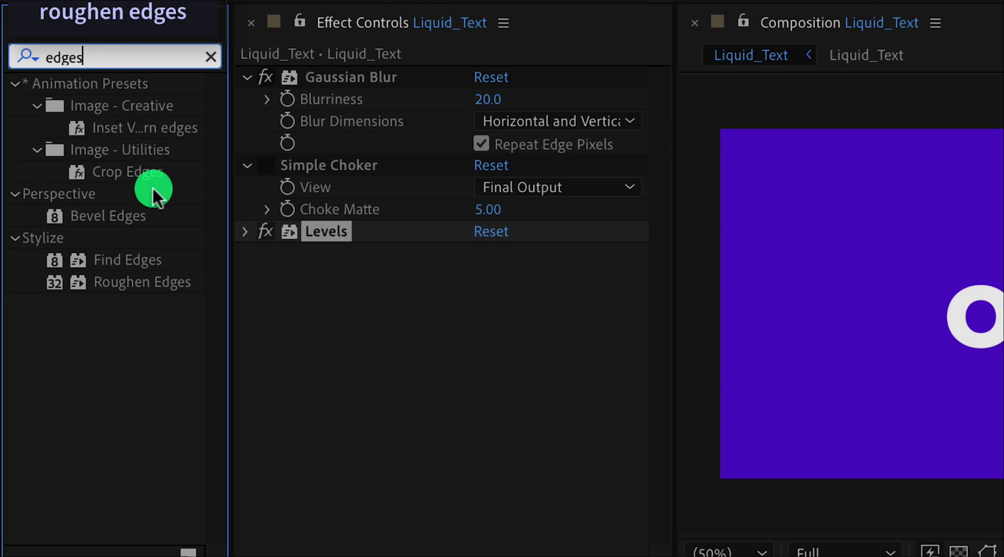
left_click_drag(139, 280, 298, 306)
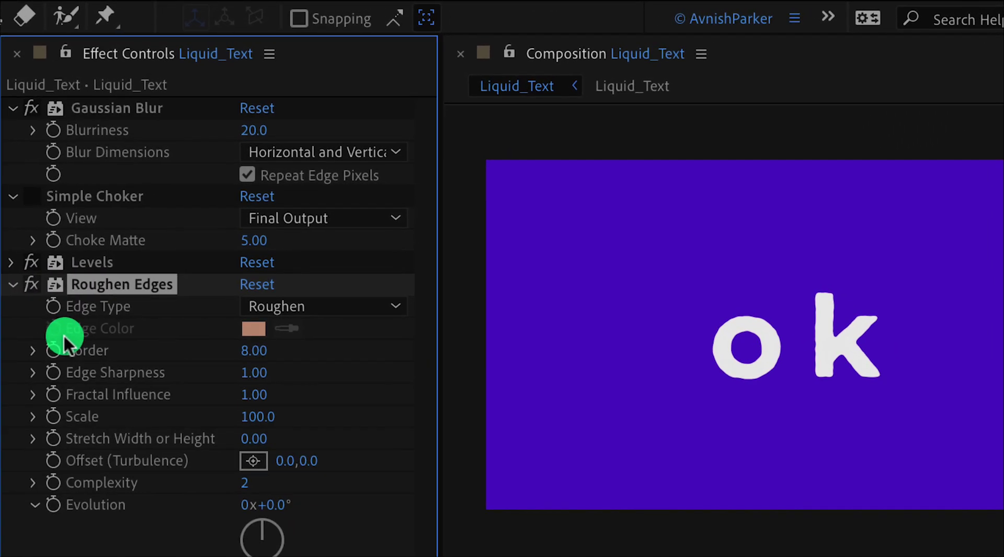